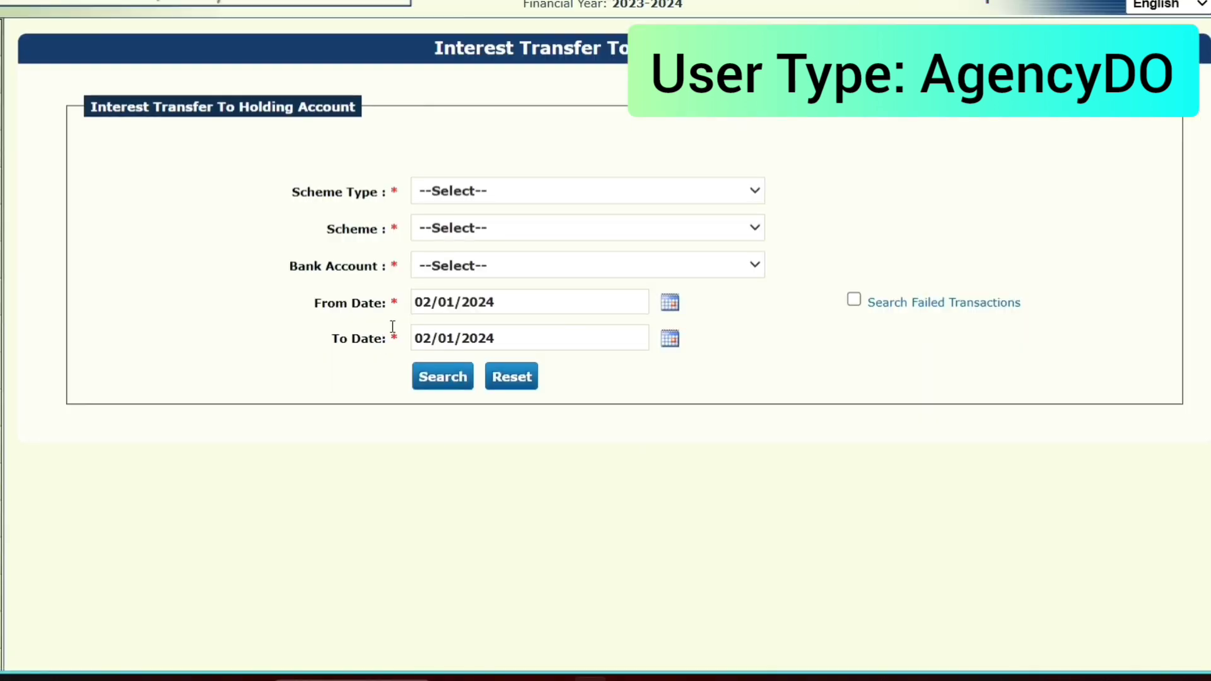
Step: Search for credited interest under the Central Sector Scheme's Digital India Land Records scheme and Ladakh HDFC account, from 01/04/2023 to 02/01/2024
click(469, 189)
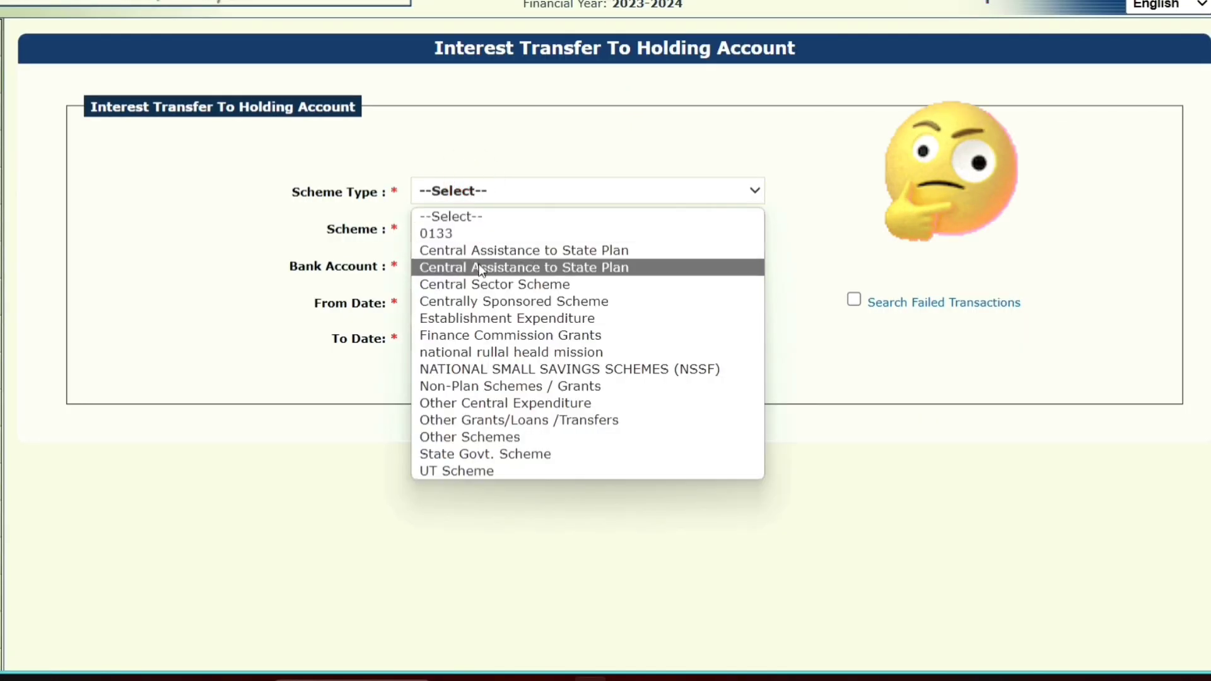
click(604, 286)
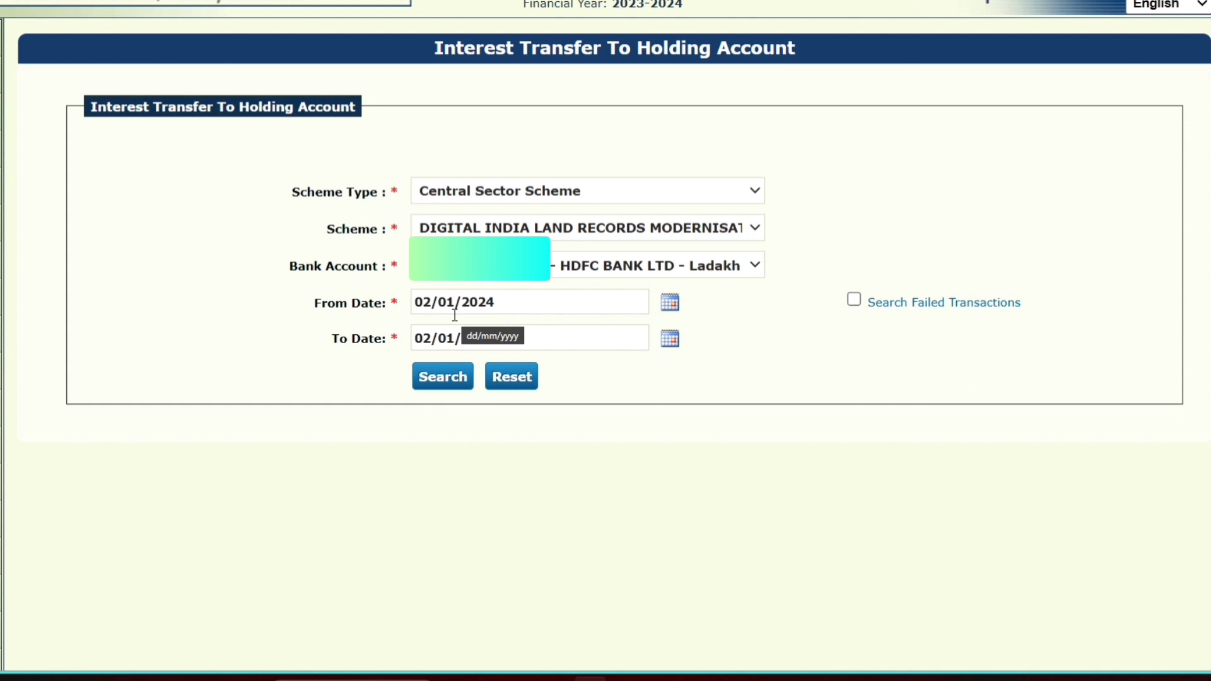
click(671, 302)
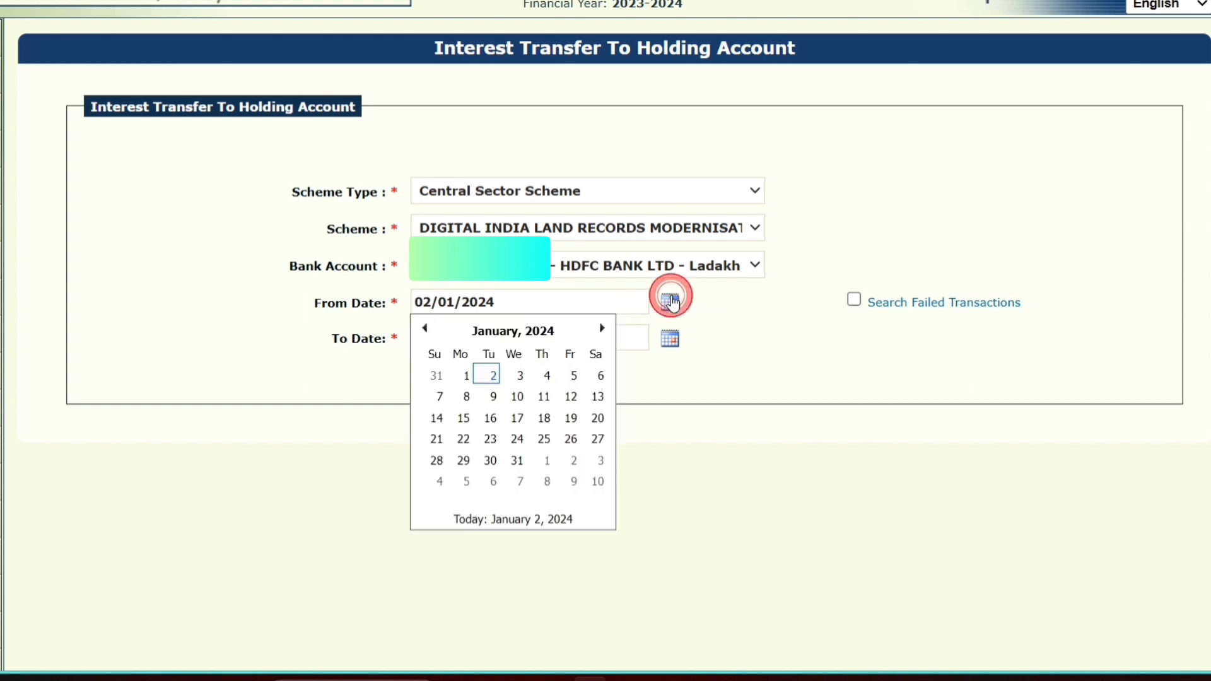
click(498, 331)
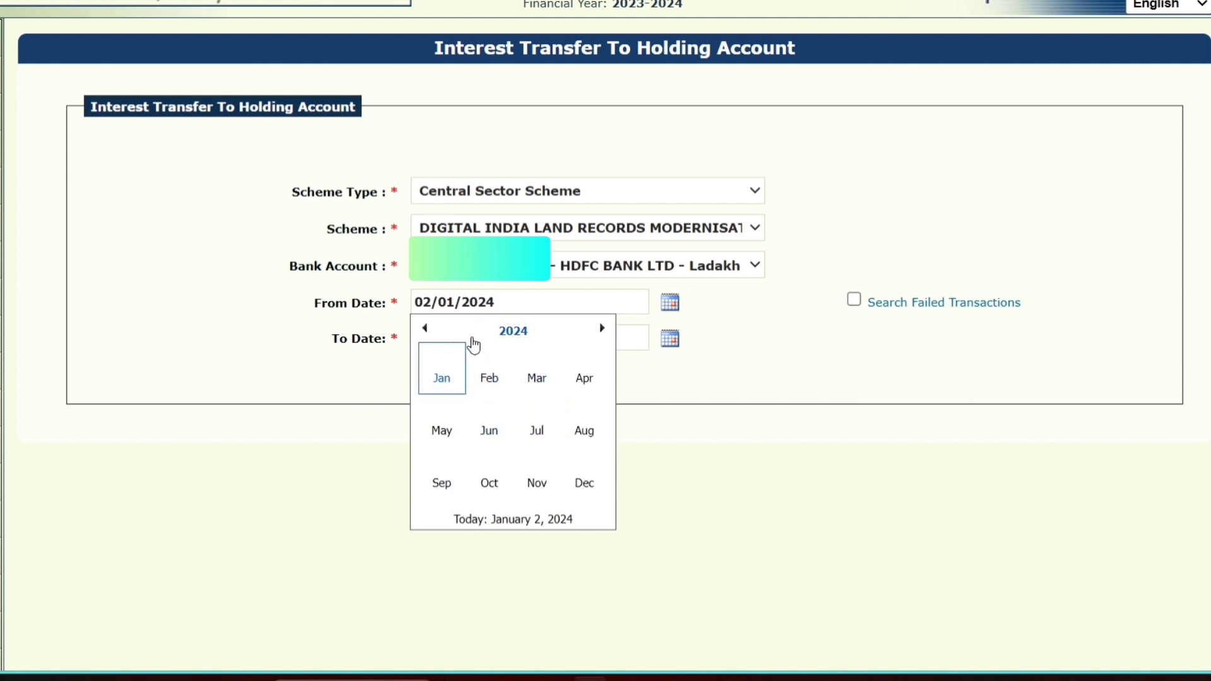
click(508, 333)
click(447, 429)
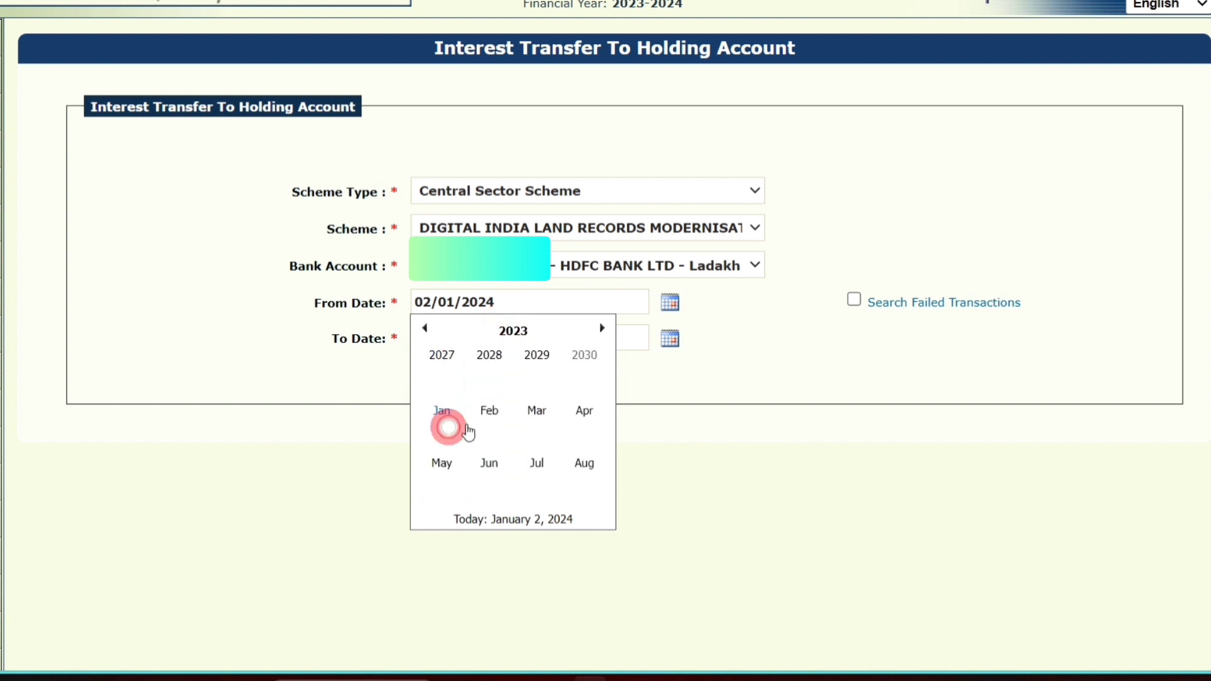
click(584, 381)
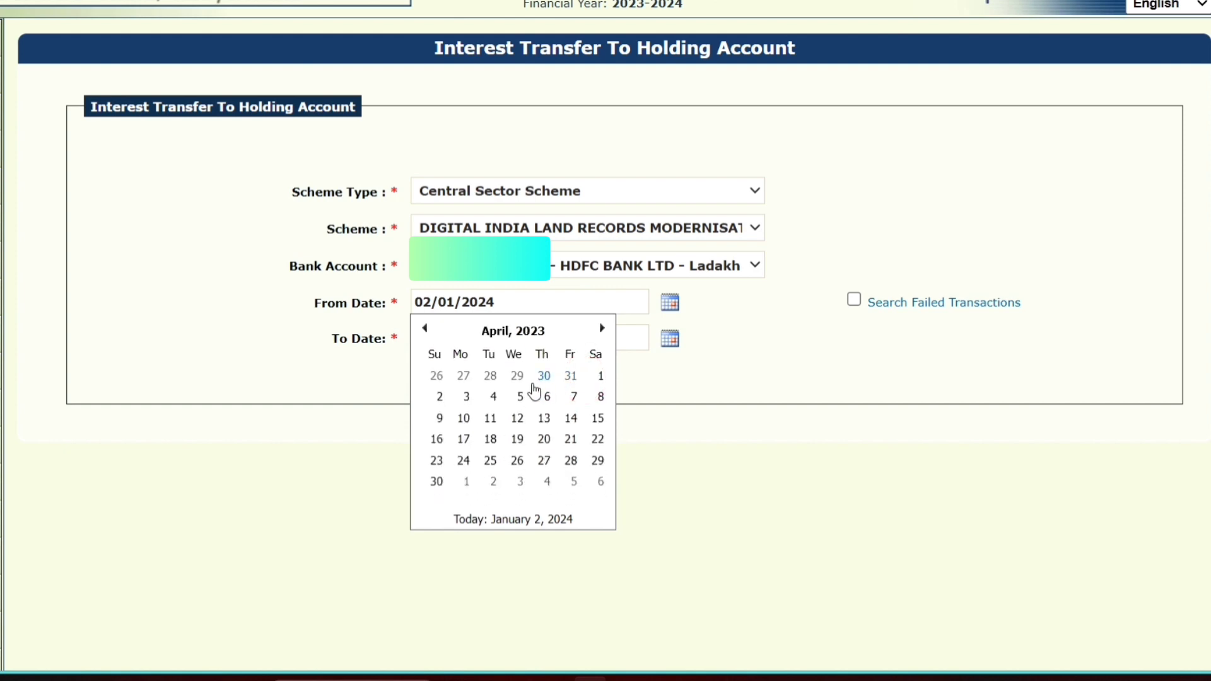
click(599, 376)
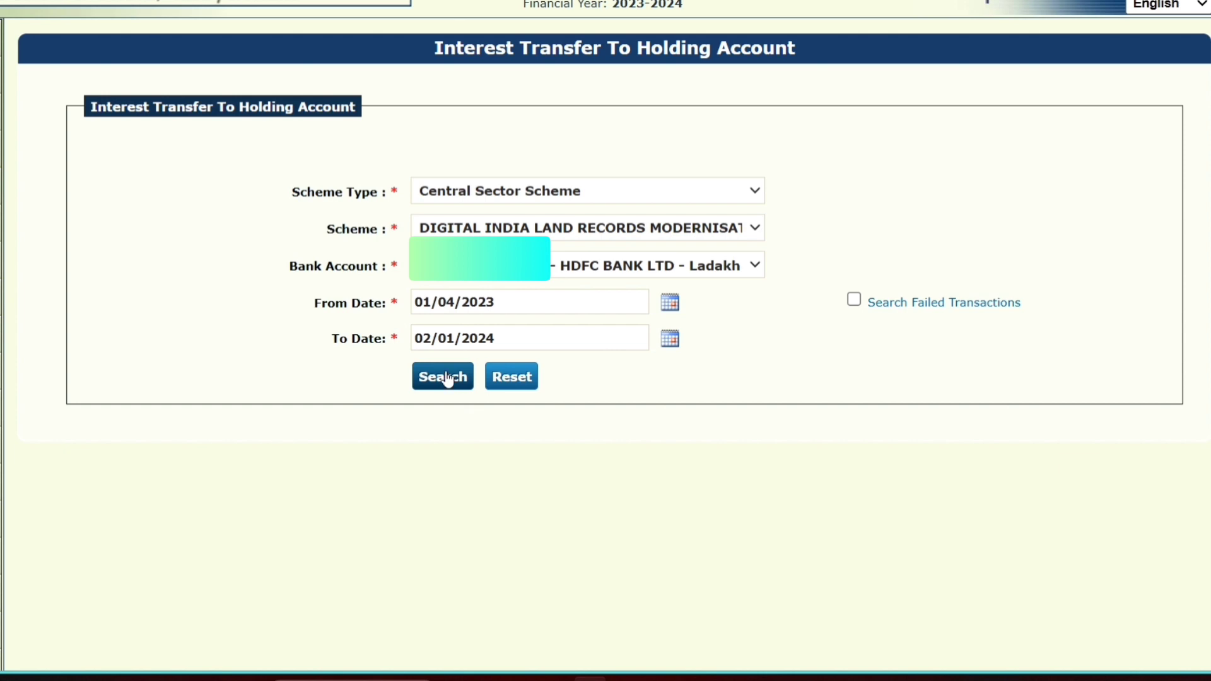
click(446, 380)
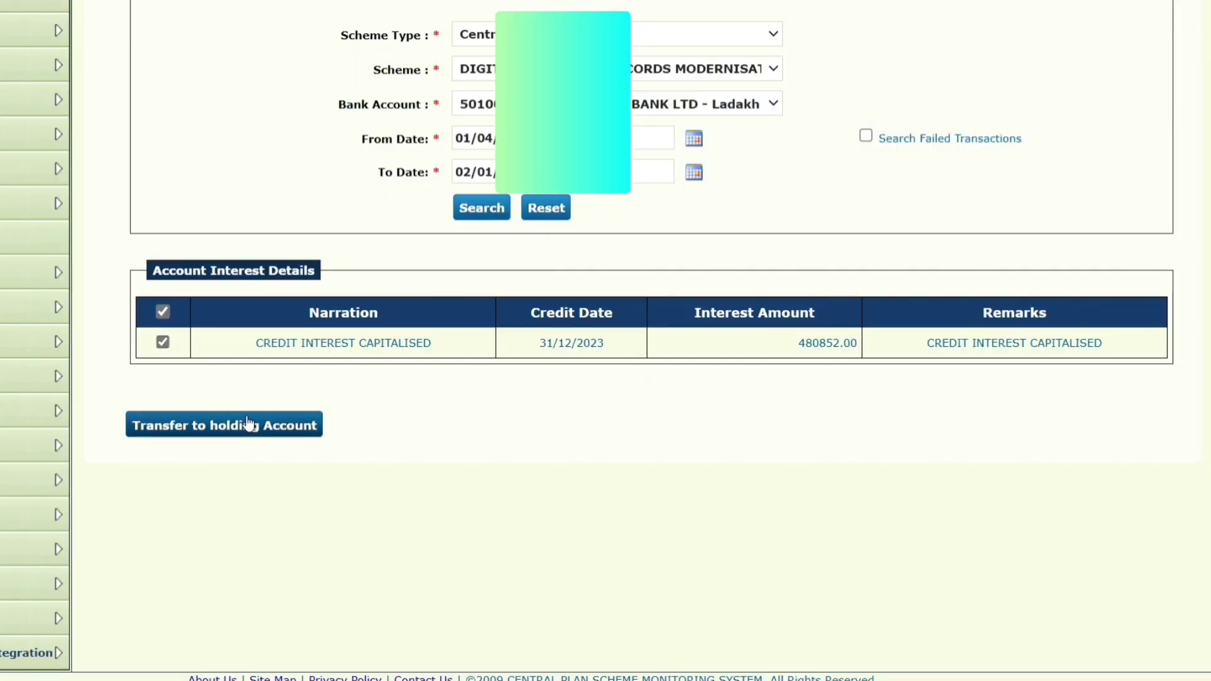
Step: Start transferring the selected capitalised interest entry dated 31/12/2023 to the holding account and check the holding account's available balance
click(245, 423)
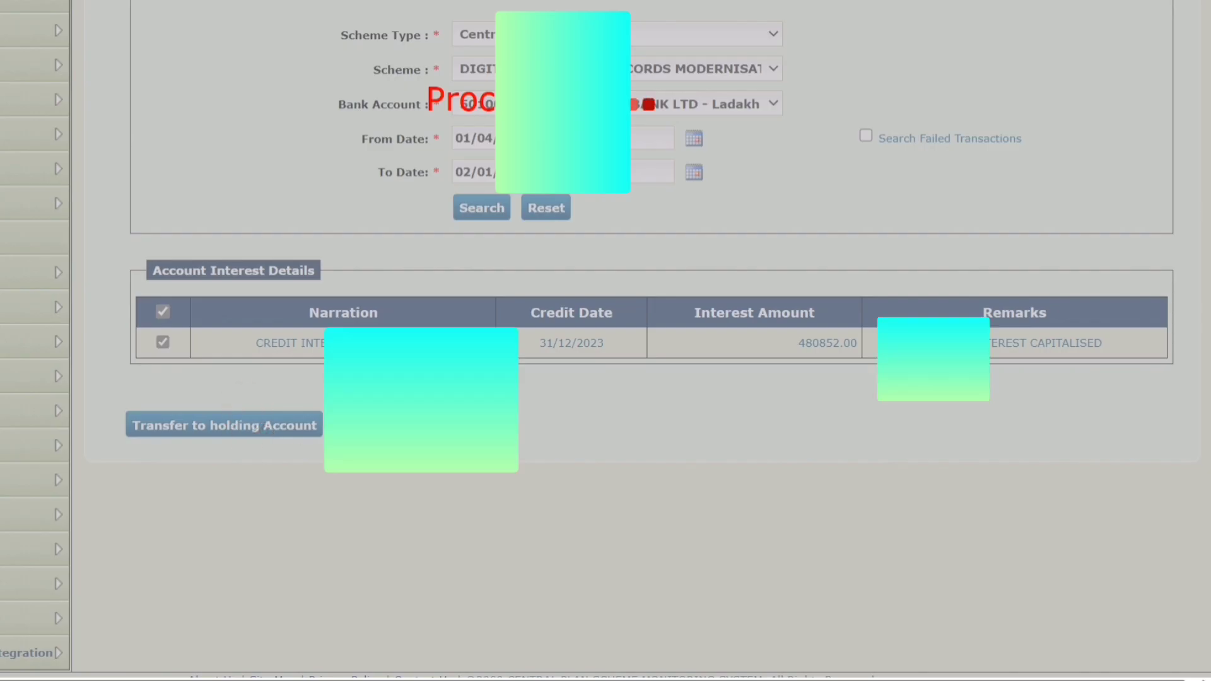
scroll(386, 448, down, 3)
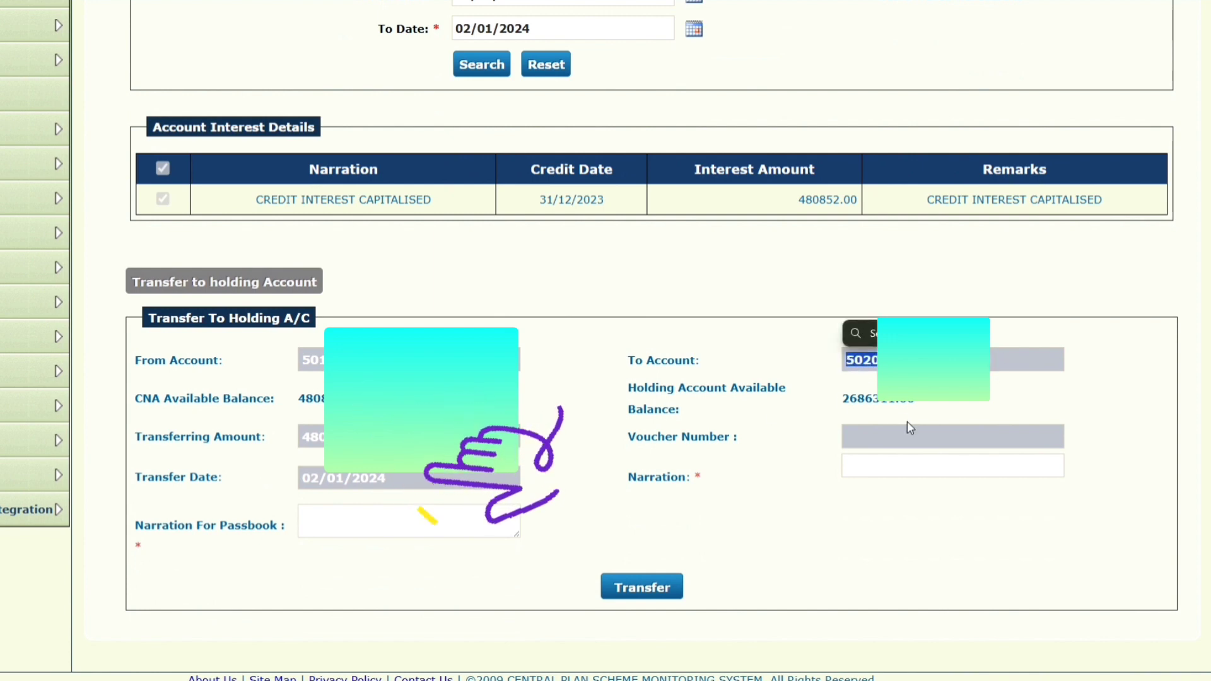
drag(839, 407, 902, 419)
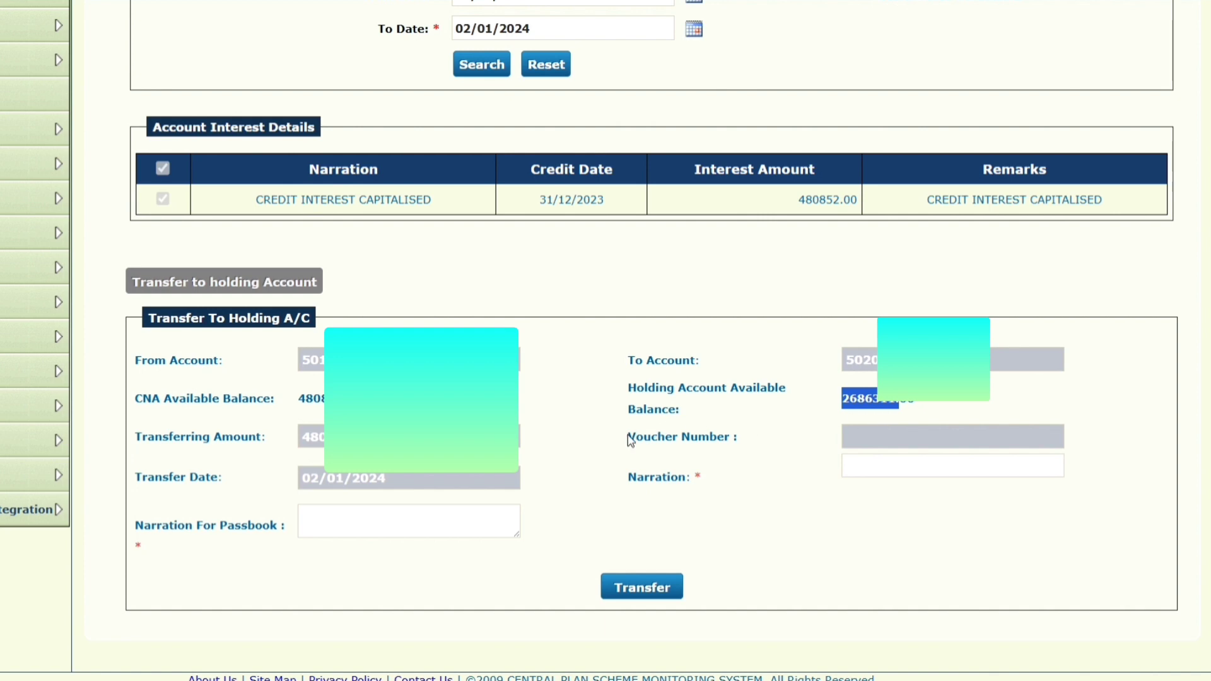
Step: Enter "Interest amount credited on 31 Dec 2023" as the transfer's narration
text(Interest amount creditted on 3)
text(1)
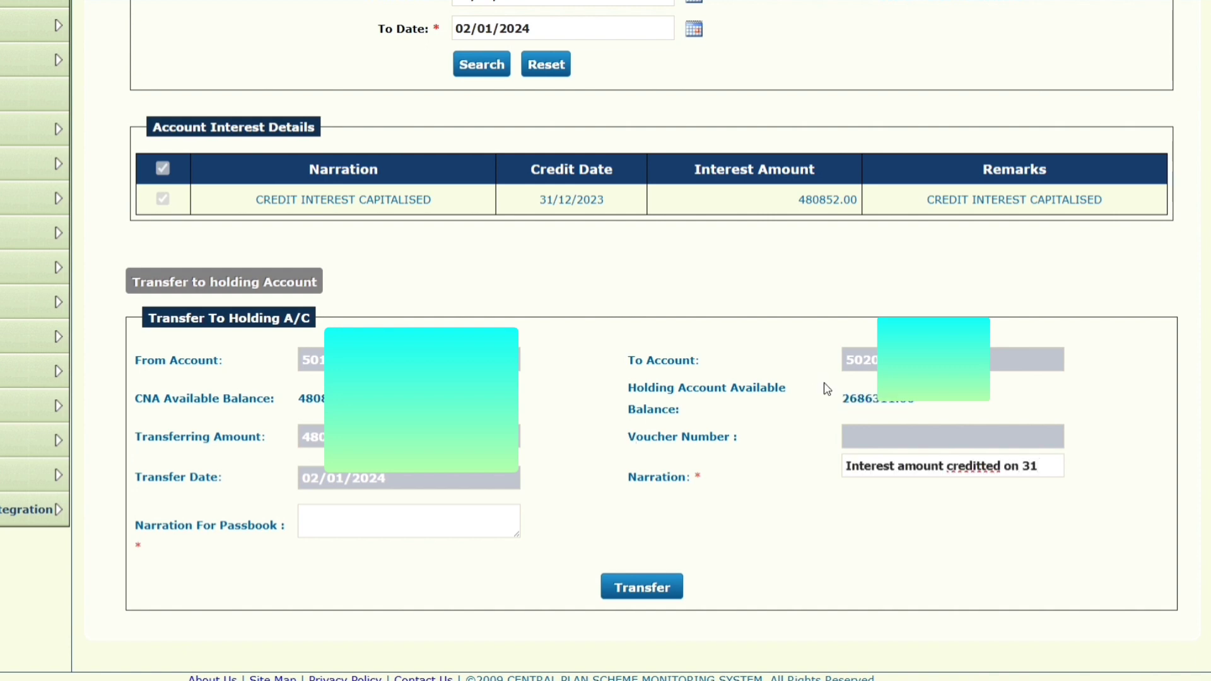
click(988, 469)
key(BackSpace)
click(1048, 470)
text(Dec 2023)
Step: Enter "Transfer of interest to holding Account" as the narration for the passbook
click(352, 525)
text(Transfer of )
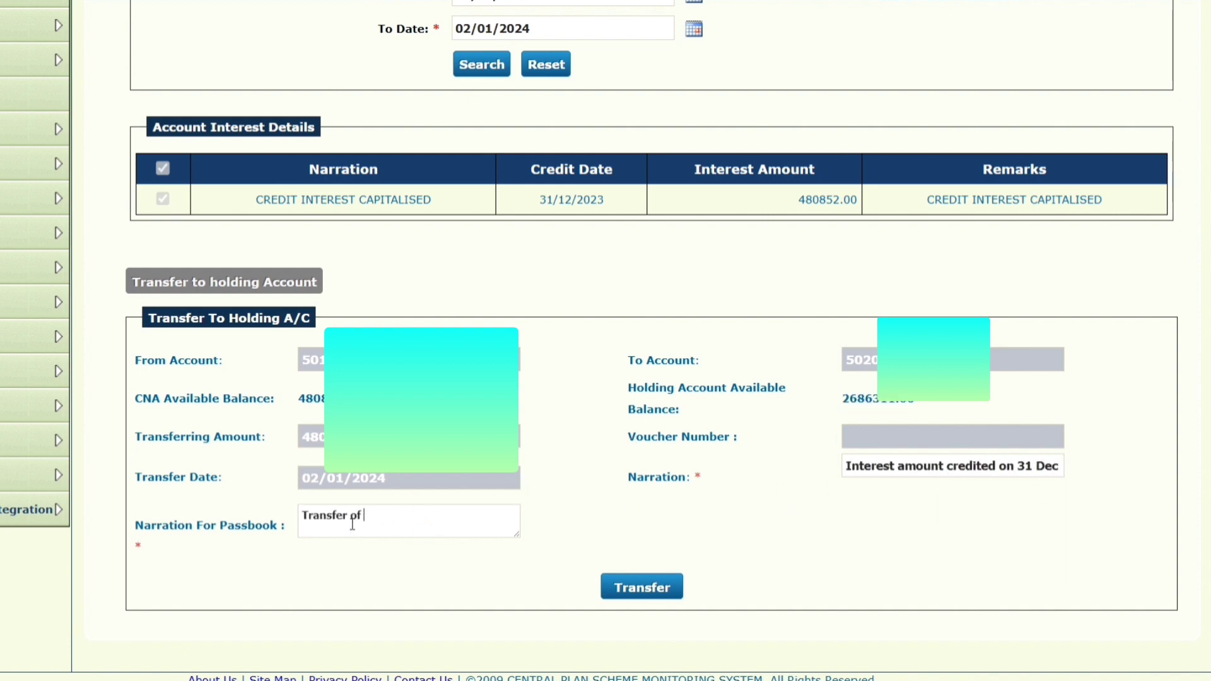
text(interest to holding Account)
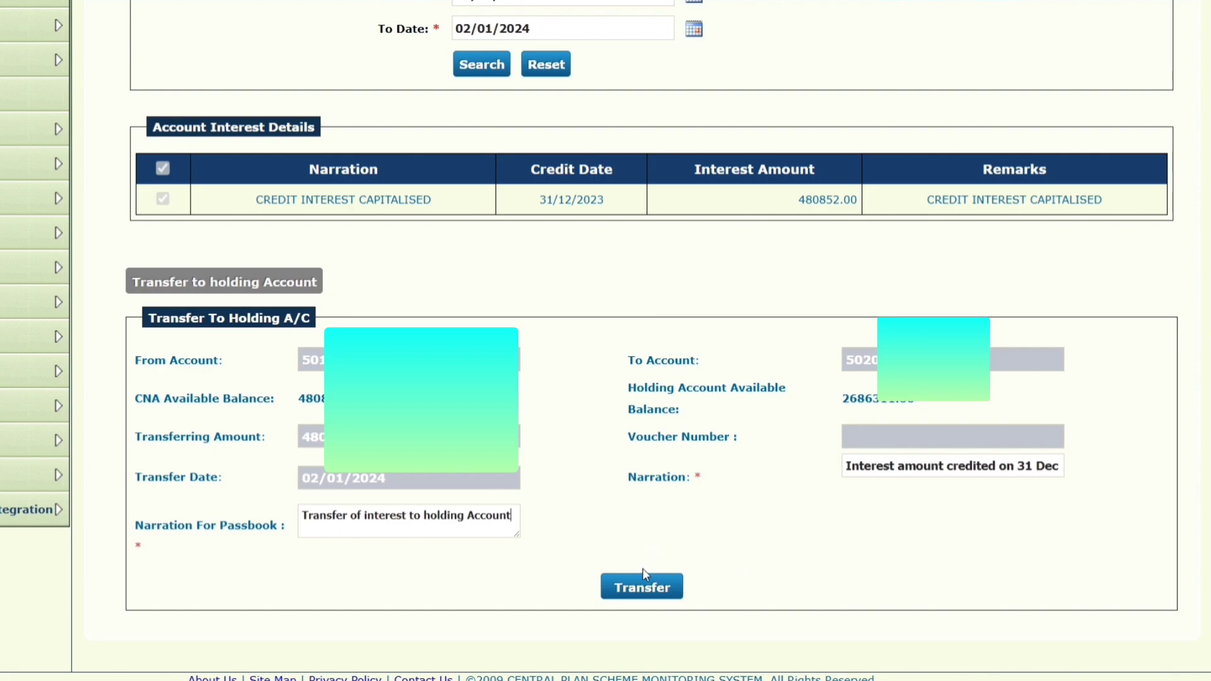
Step: Proceed to the payment details, choose the payment mode, and submit the transfer to the holding account
click(644, 577)
scroll(644, 567, down, 4)
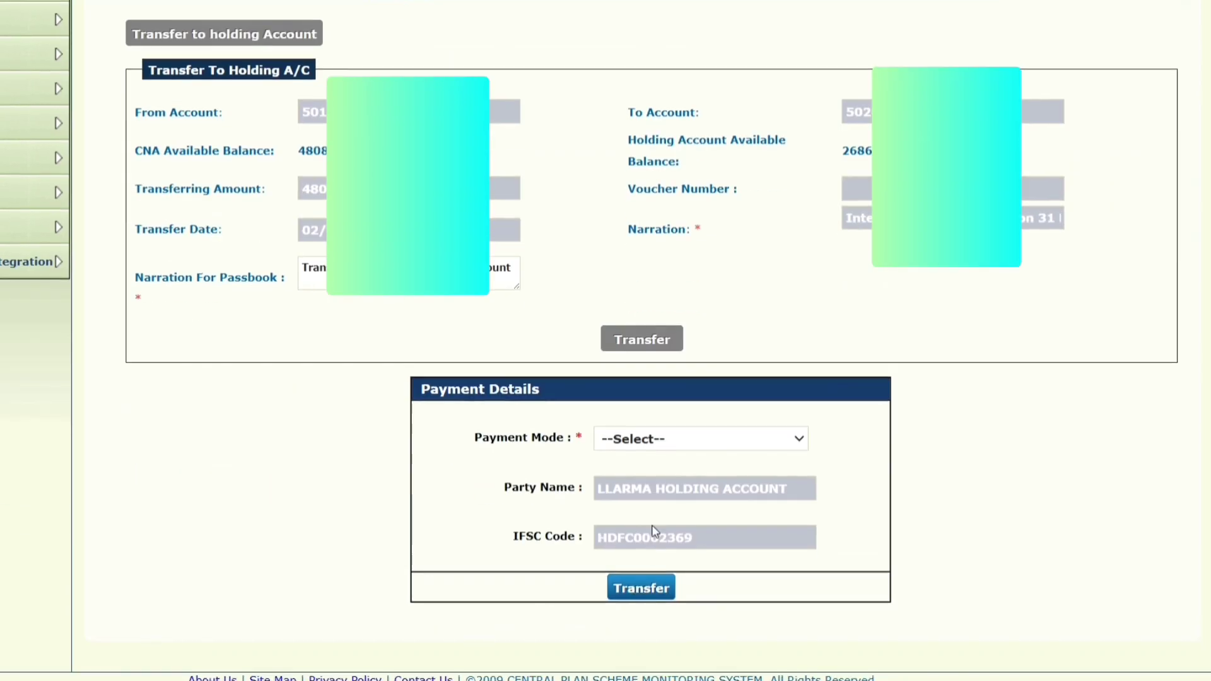
click(680, 443)
click(684, 485)
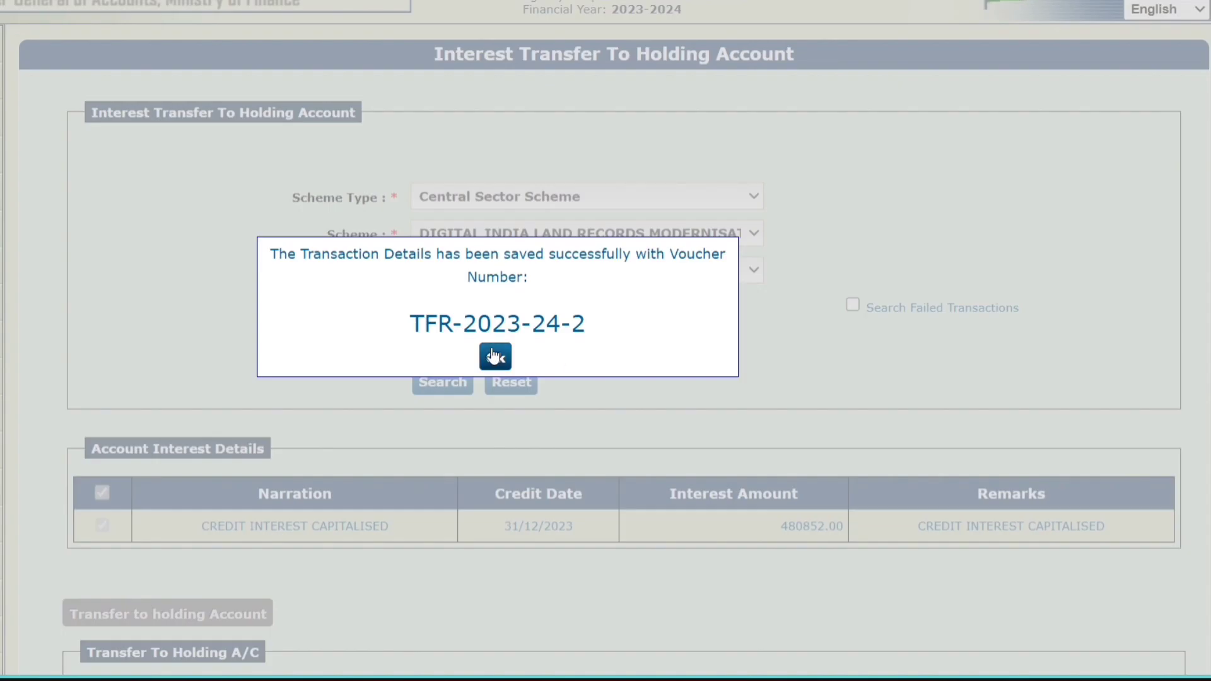
click(494, 352)
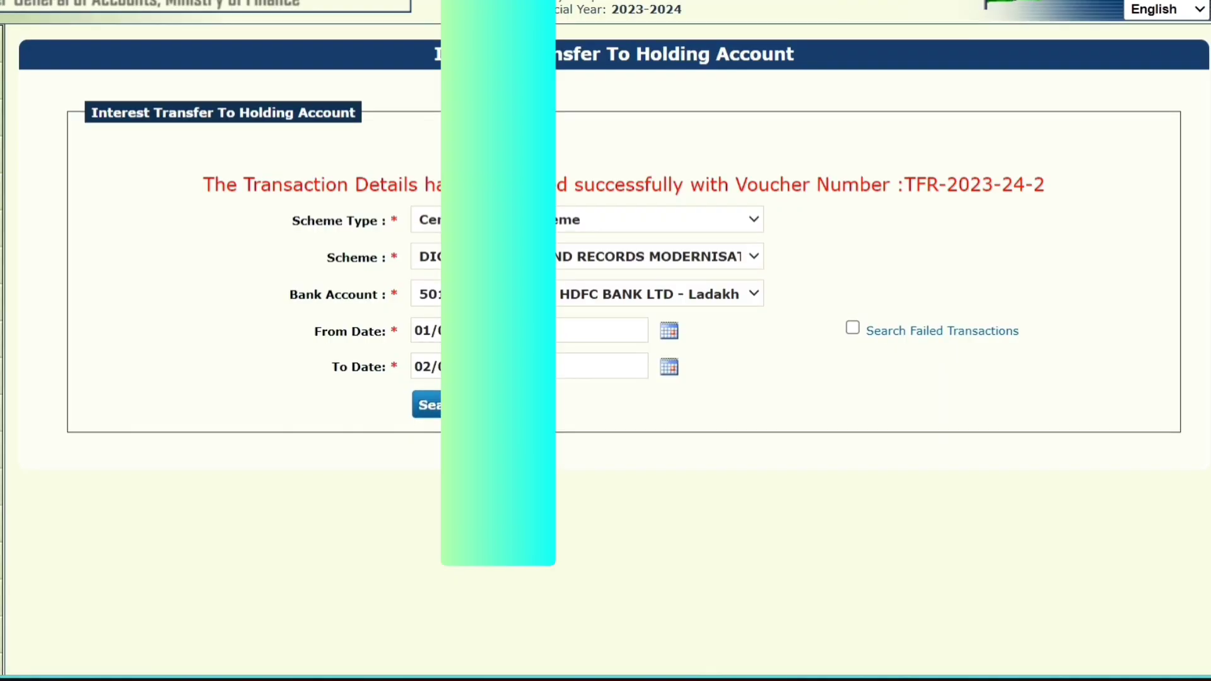
Step: Check the saved transaction's message and voucher number on the interest transfer page
scroll(497, 353, down, 3)
scroll(324, 249, up, 3)
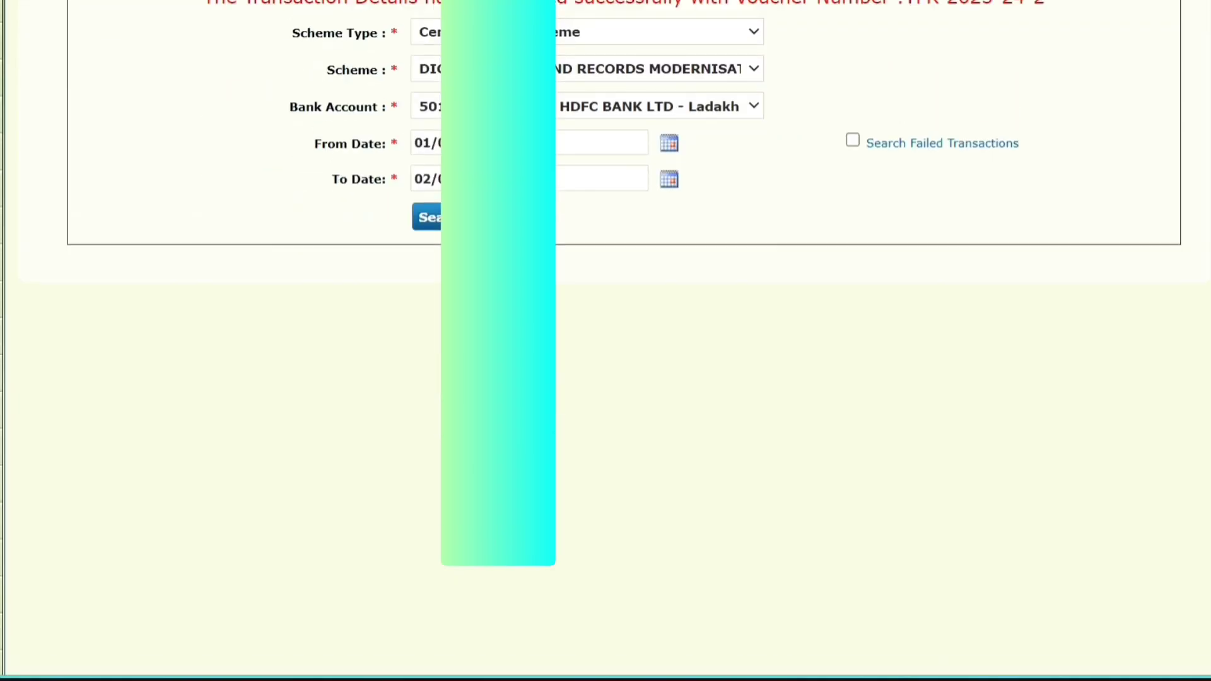
drag(196, 184, 1049, 189)
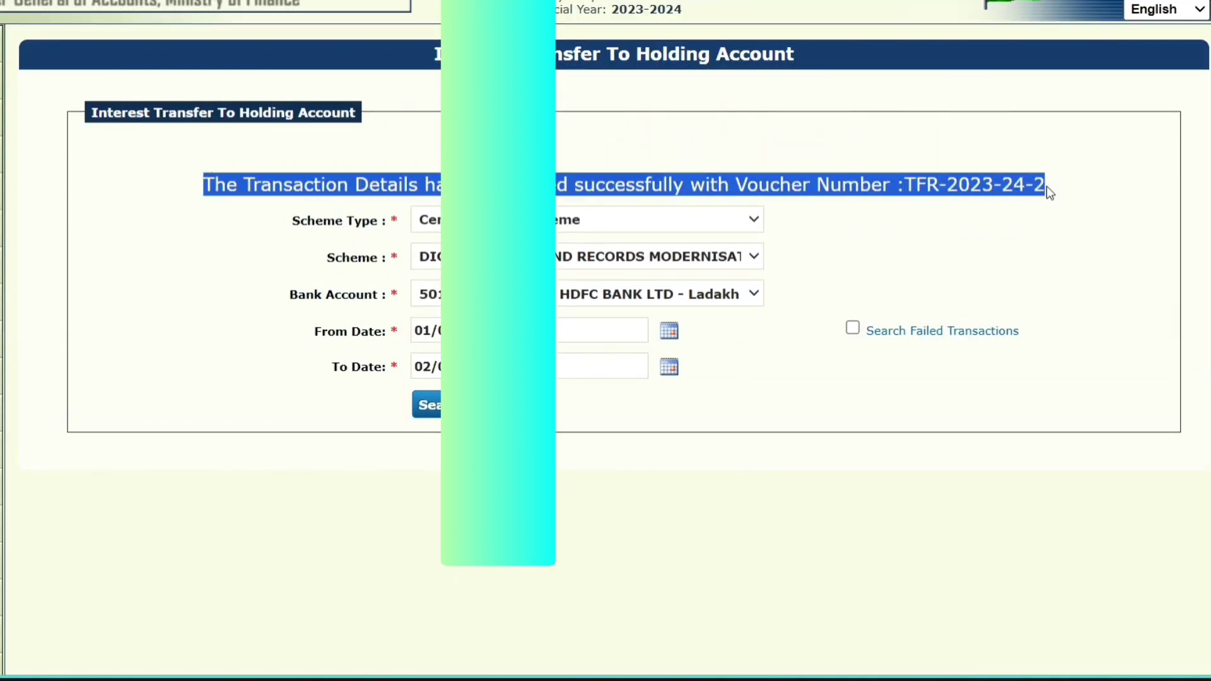
scroll(243, 459, down, 1)
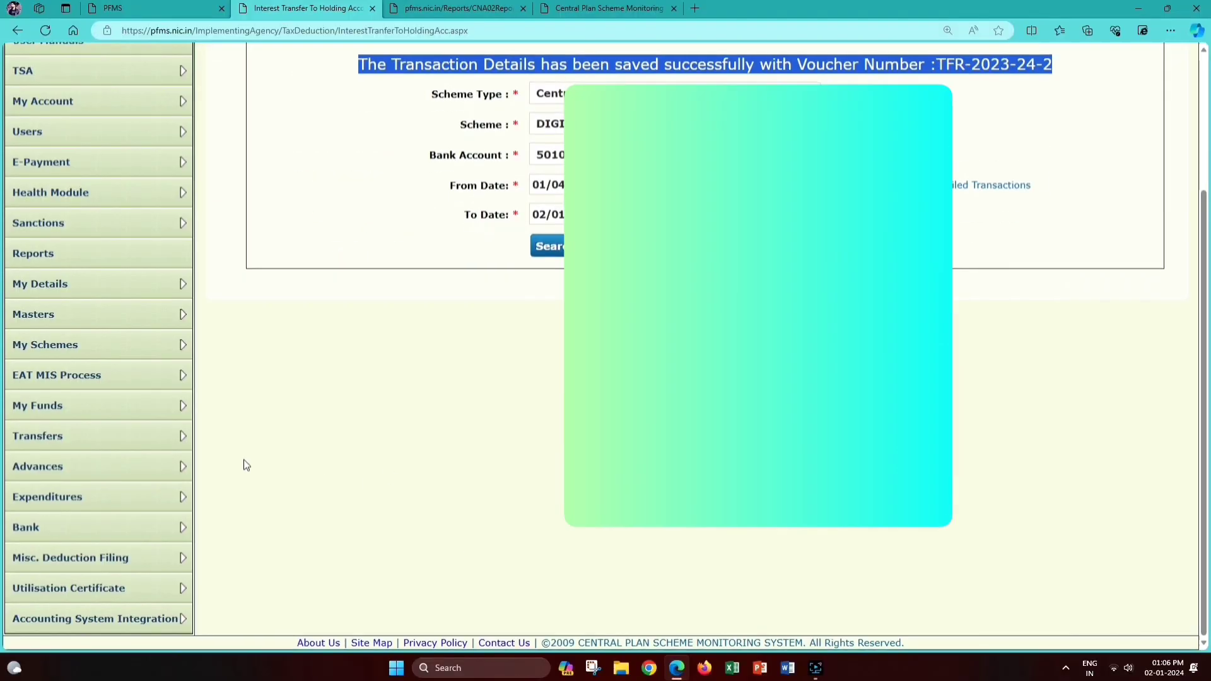
Step: Go to the Manage Interest Transfer To Holding Account page from the current AgencyDO login
mouse_move(122, 445)
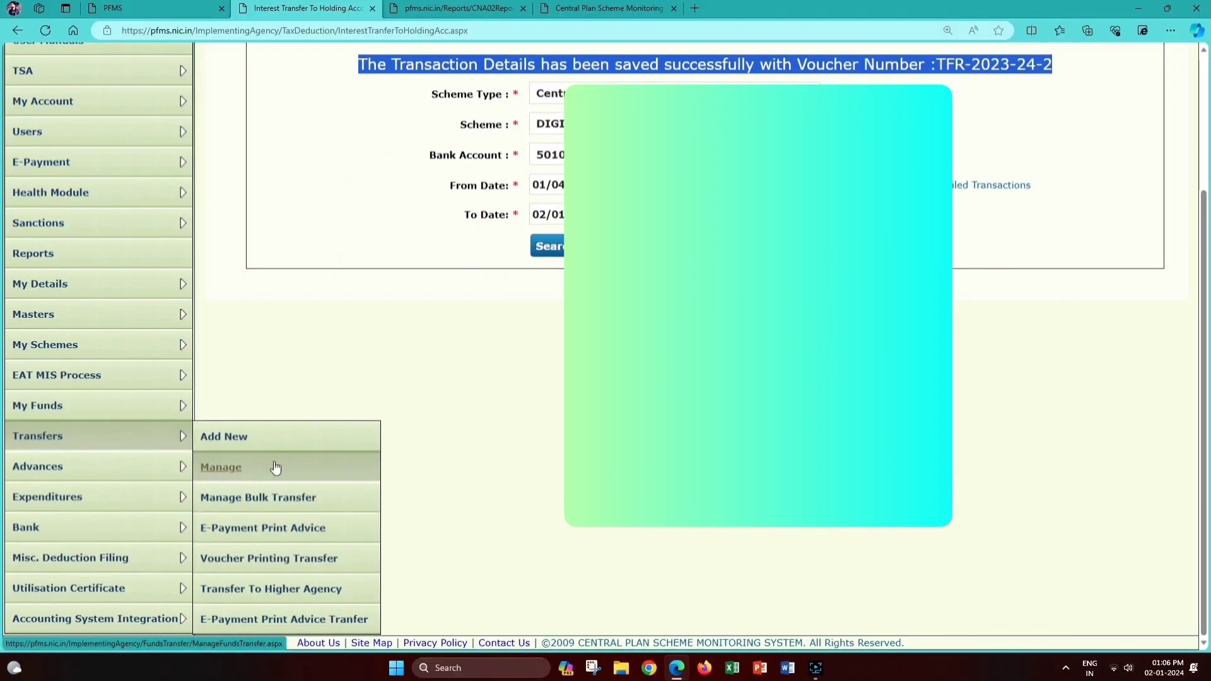
scroll(538, 468, up, 3)
scroll(538, 468, down, 3)
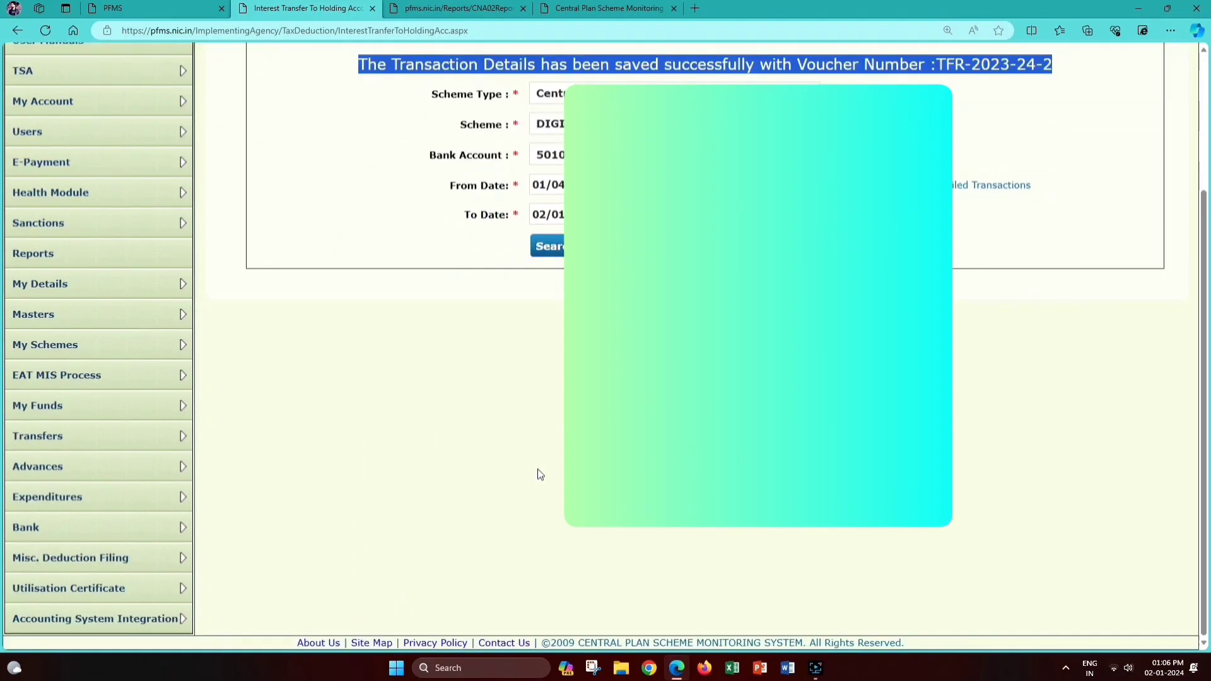
mouse_move(179, 560)
scroll(284, 555, down, 4)
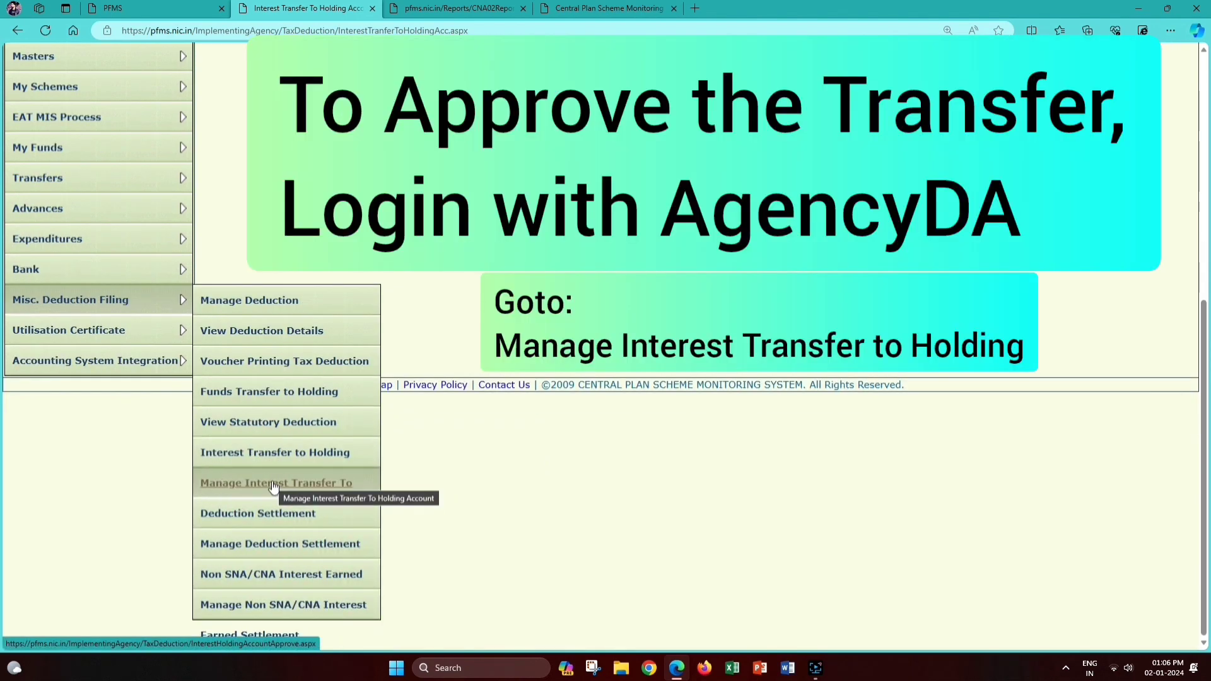
click(272, 484)
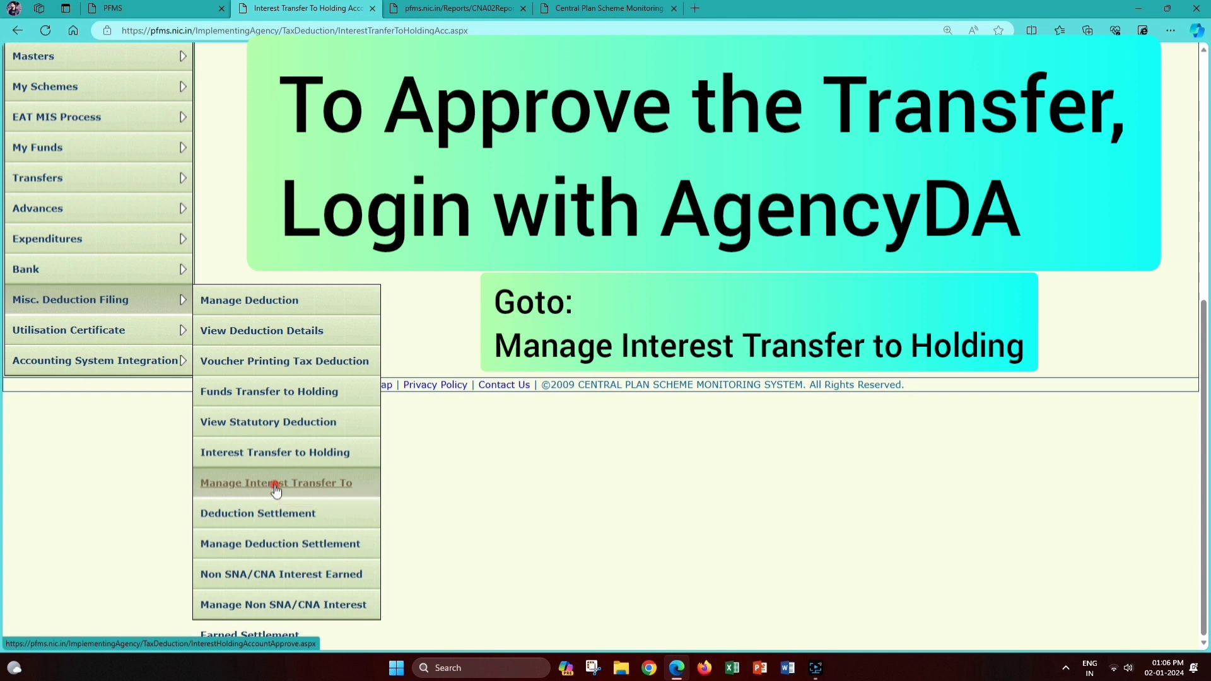
Step: Open the Manage Interest Transfer To Holding Account page in the AgencyDA login
mouse_move(136, 566)
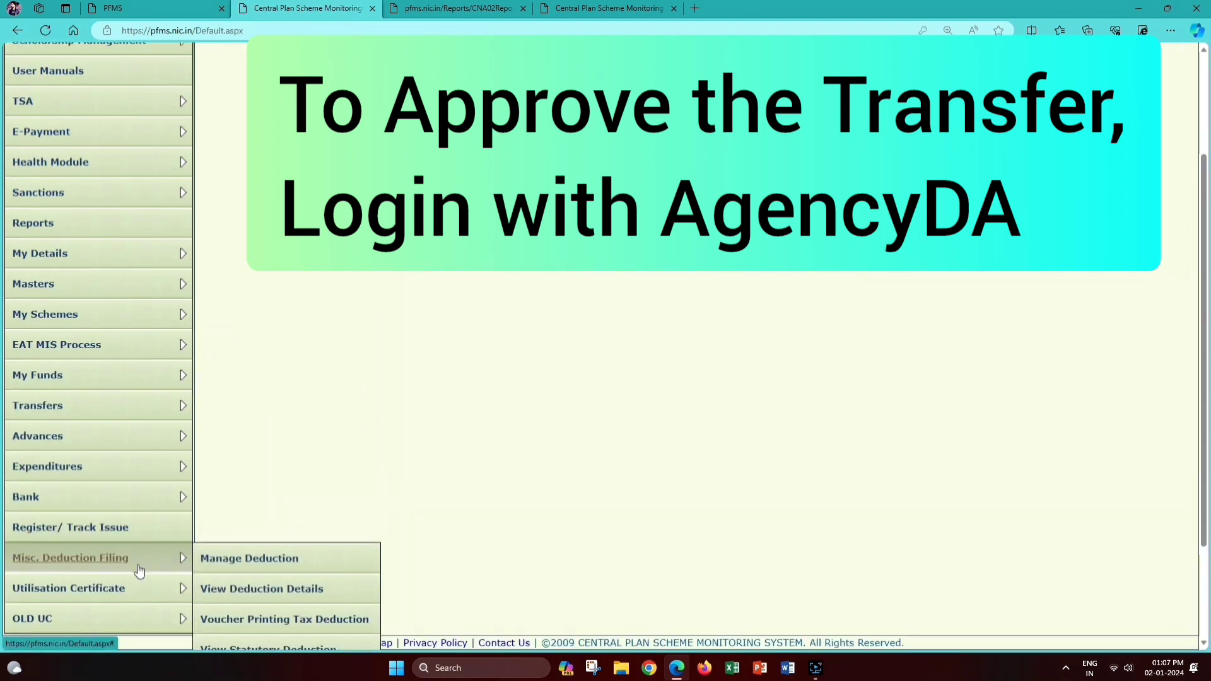
scroll(252, 583, down, 2)
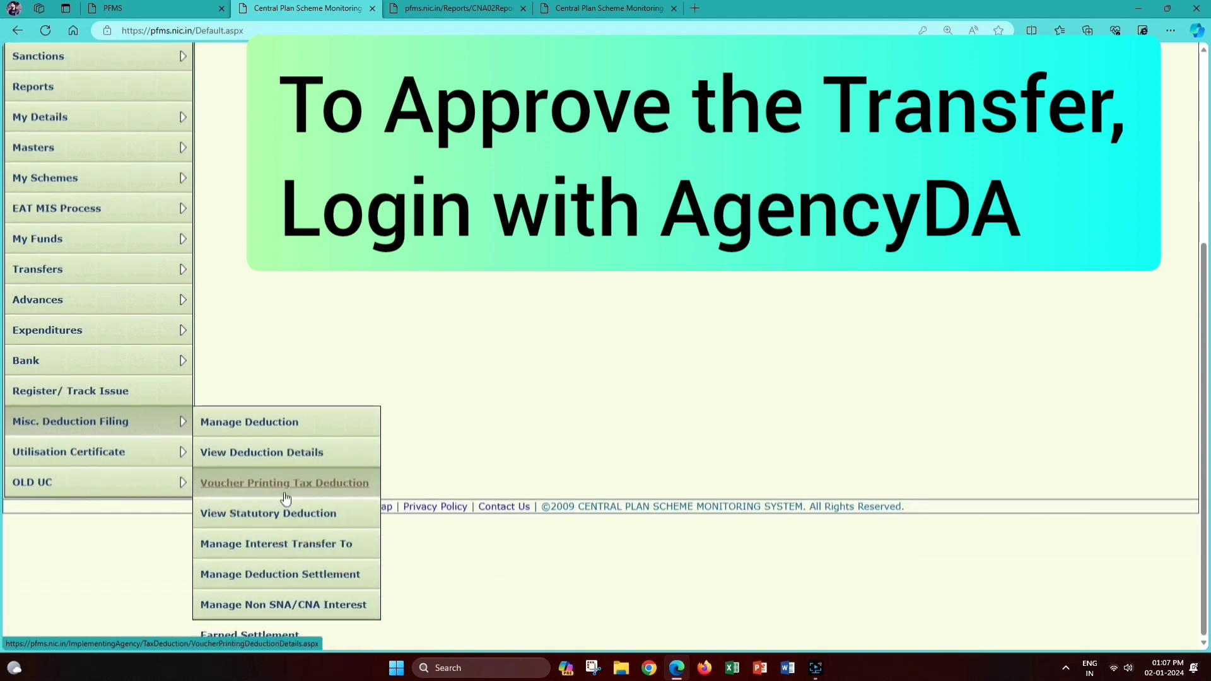
click(346, 545)
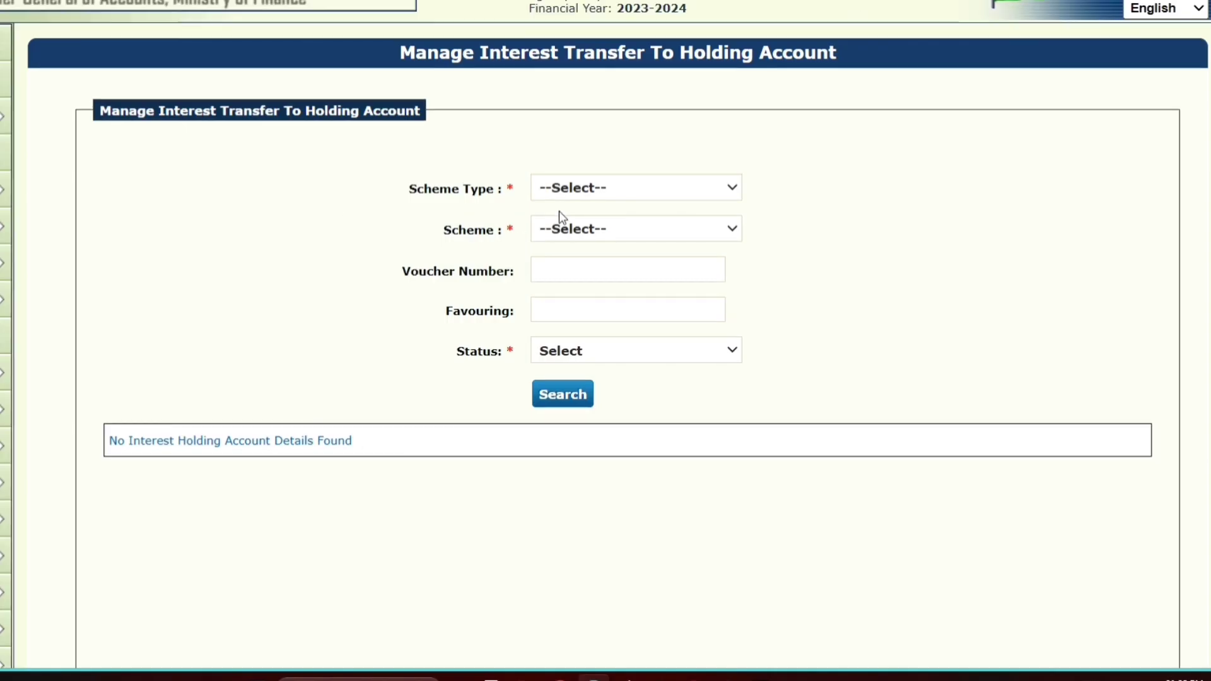
Step: Search for interest transfers with status Submitted under Central Sector Scheme and the Digital India Land Records scheme
click(476, 418)
click(607, 280)
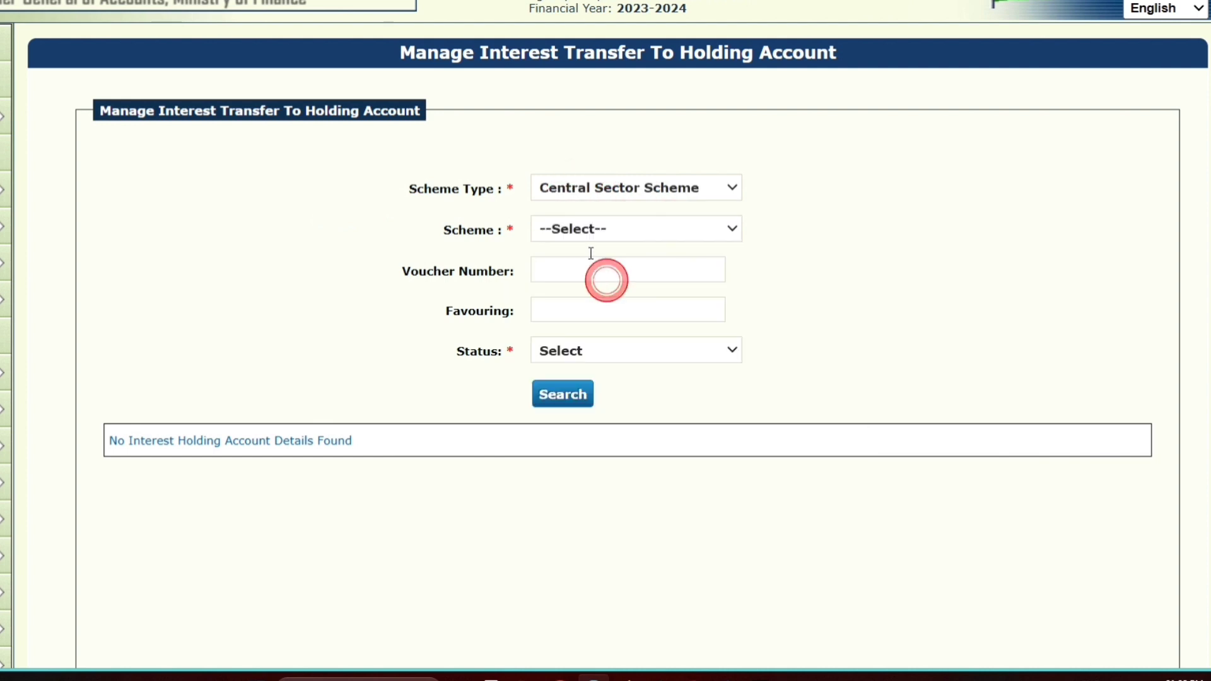
click(577, 353)
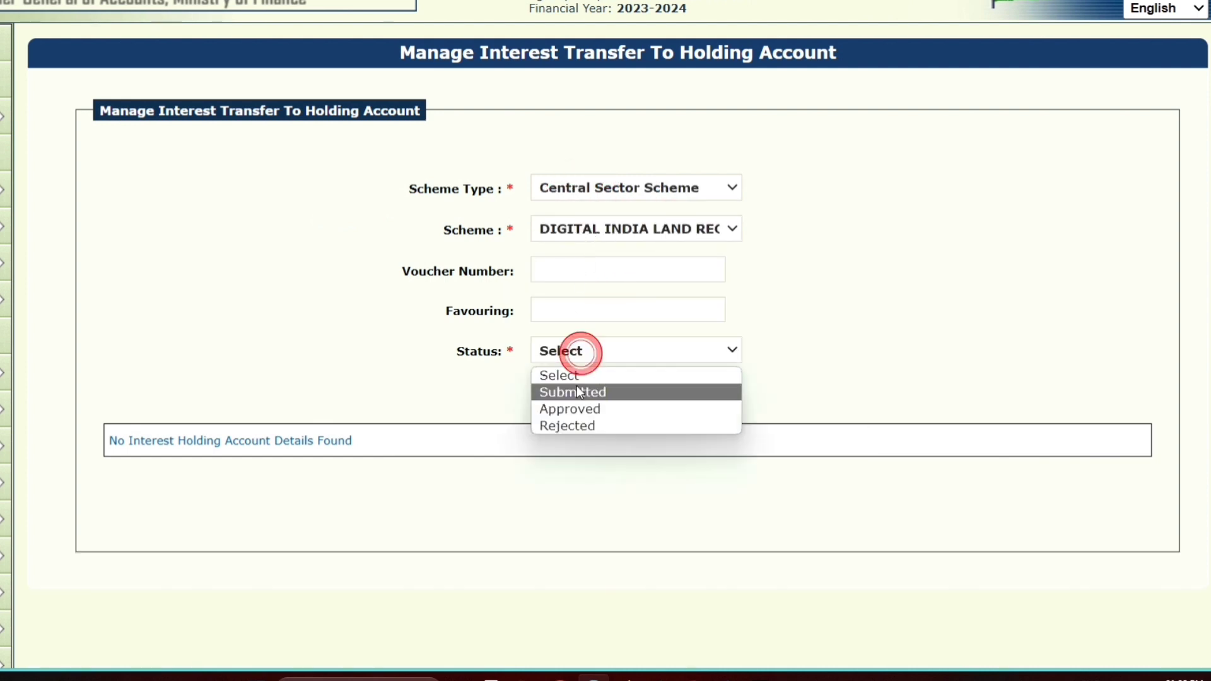
click(568, 392)
click(568, 397)
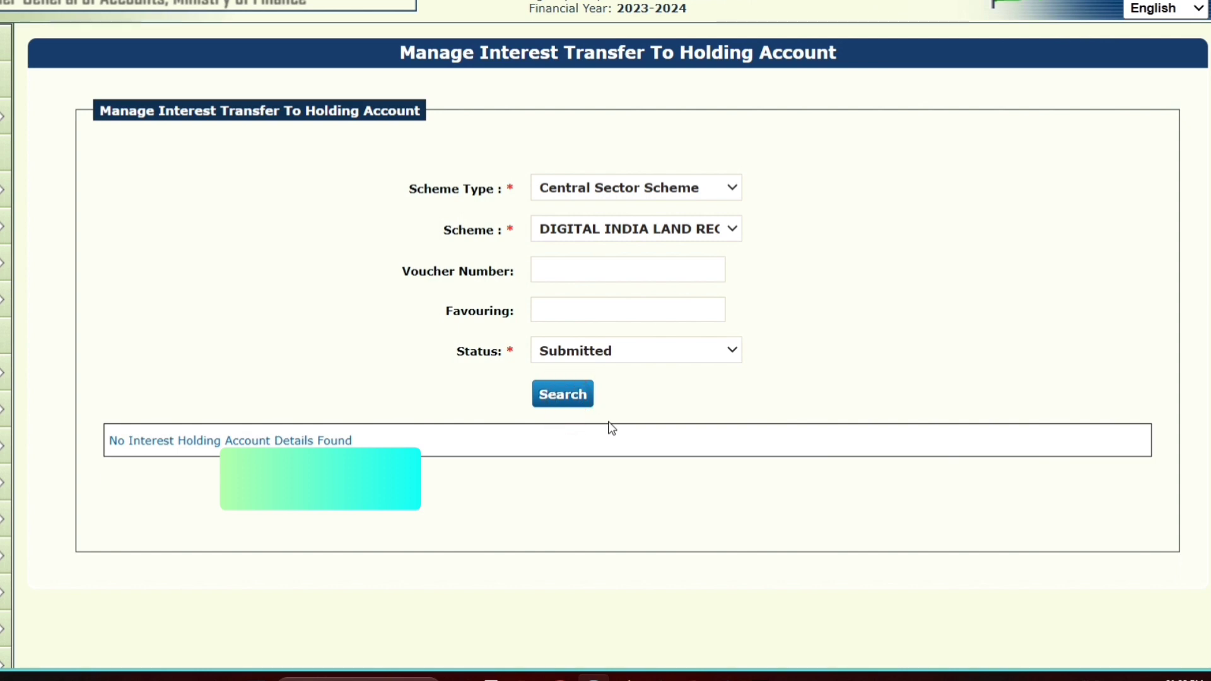
Step: Select the submitted interest transfer voucher and approve it with the remark "Approved"
scroll(612, 429, down, 1)
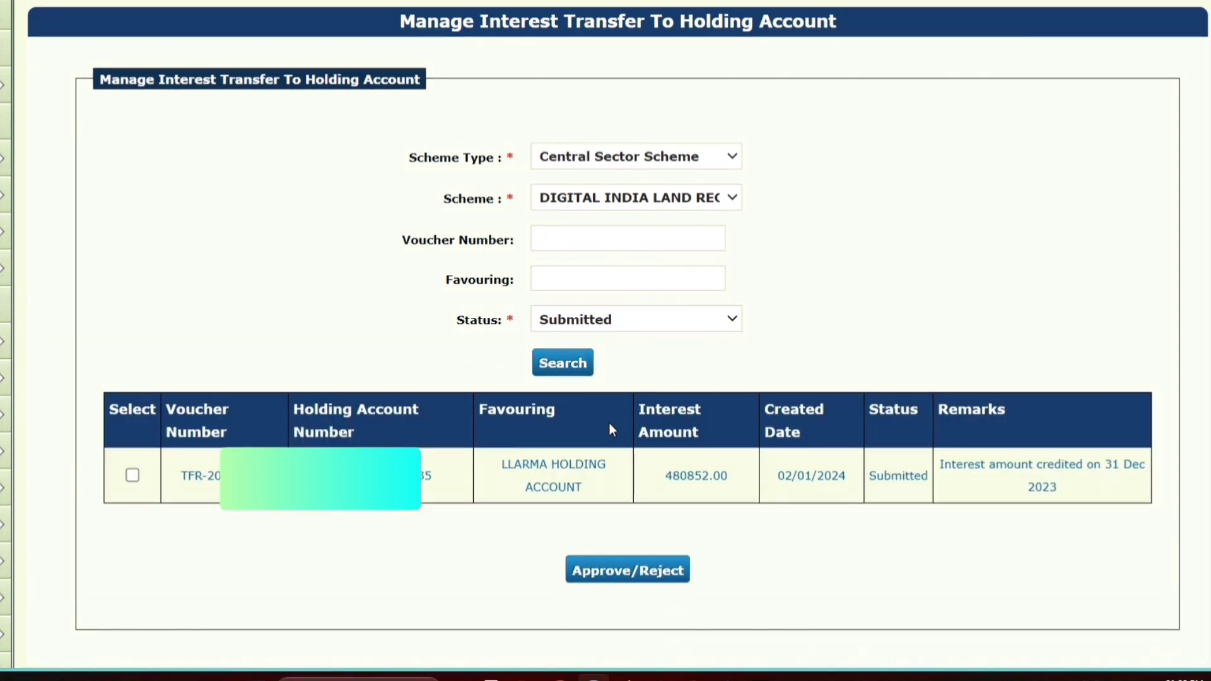
scroll(608, 429, down, 3)
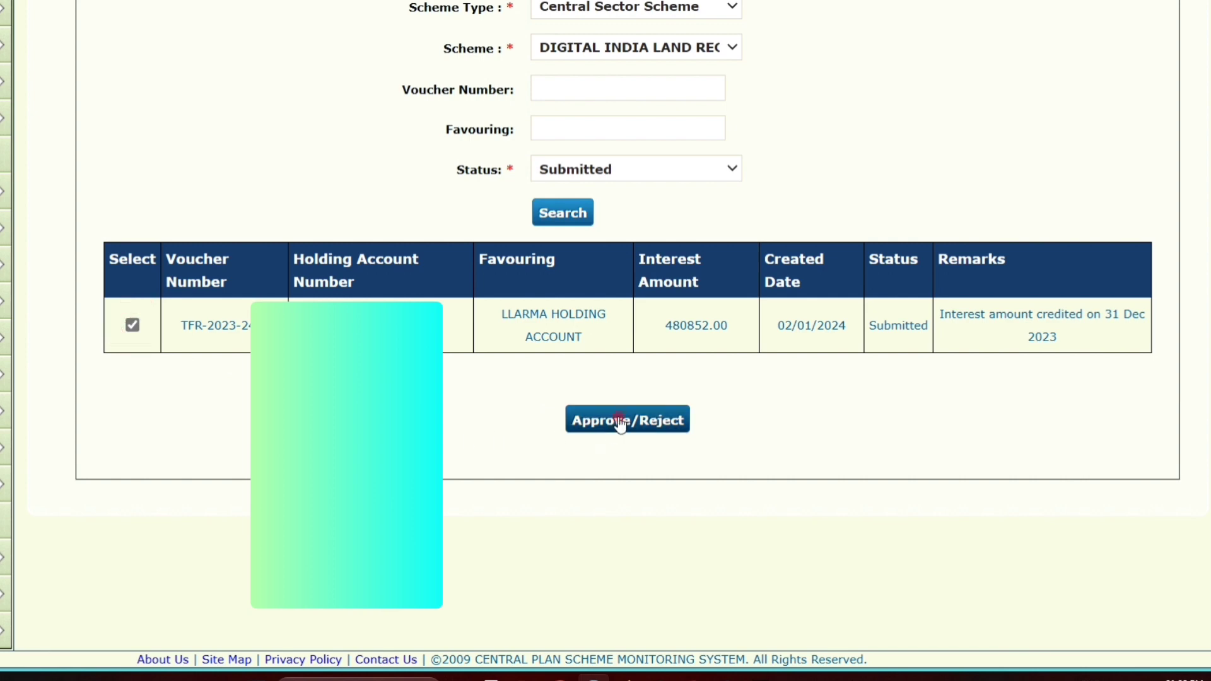
click(621, 422)
click(486, 289)
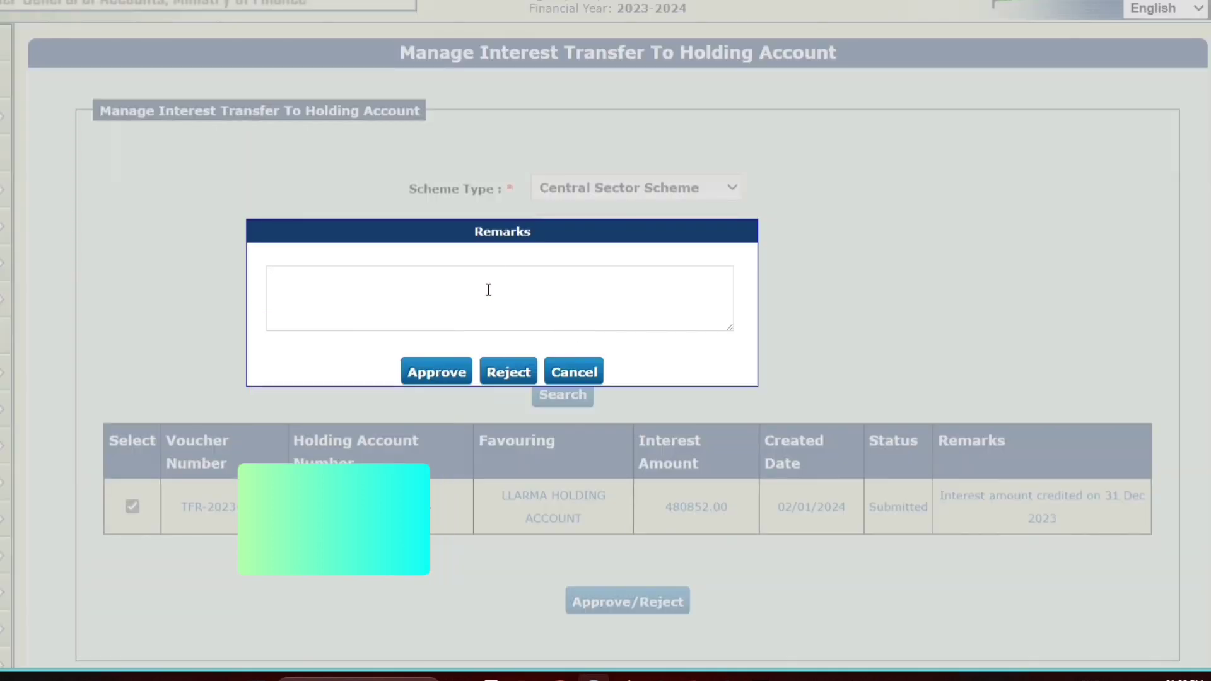
text(Approved)
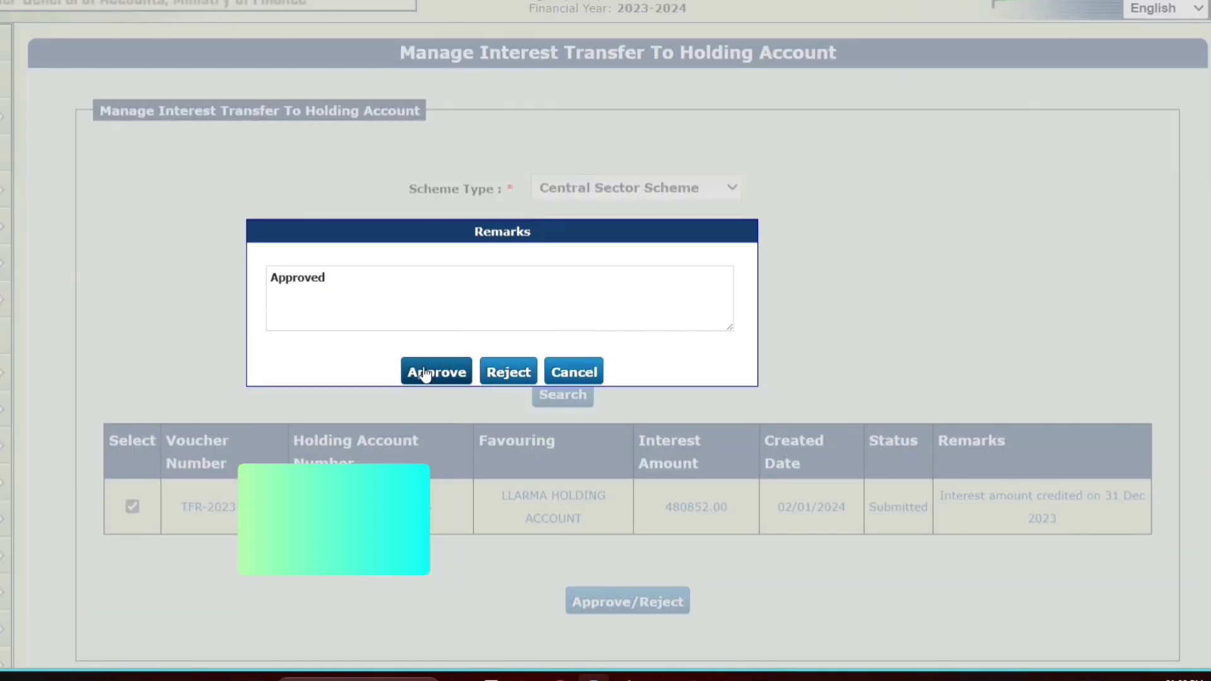
click(424, 373)
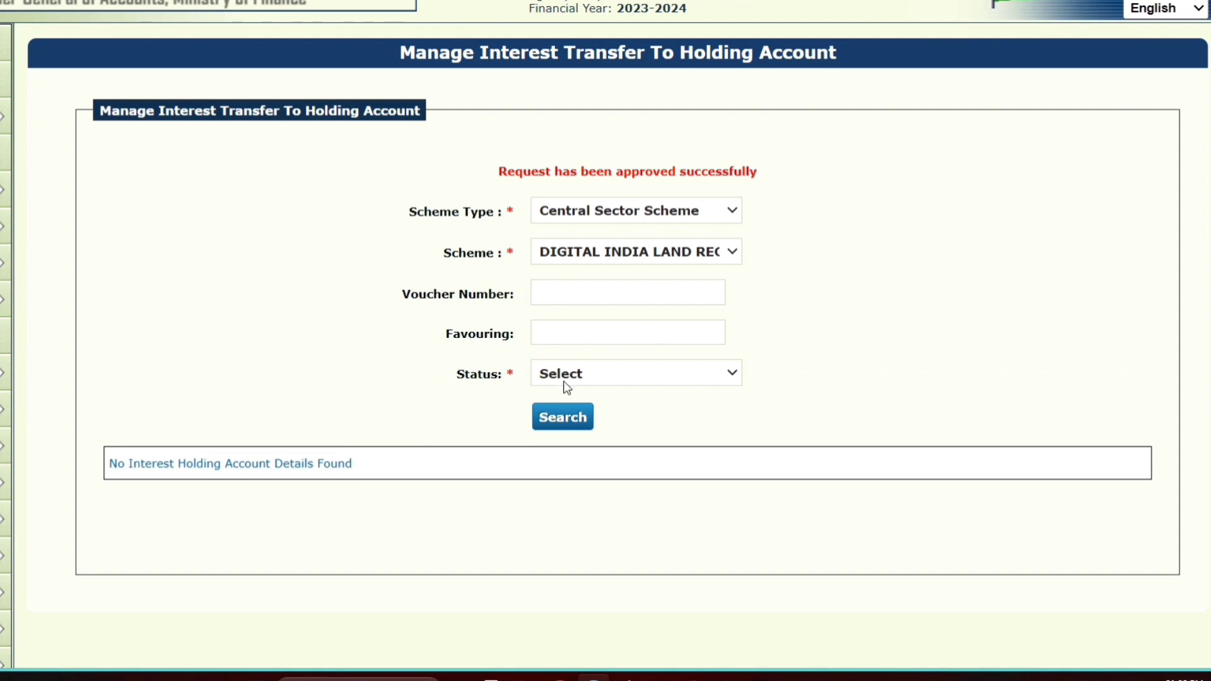
Step: List the interest transfers with status Approved under Central Sector Scheme and the Digital India Land Records scheme
click(610, 377)
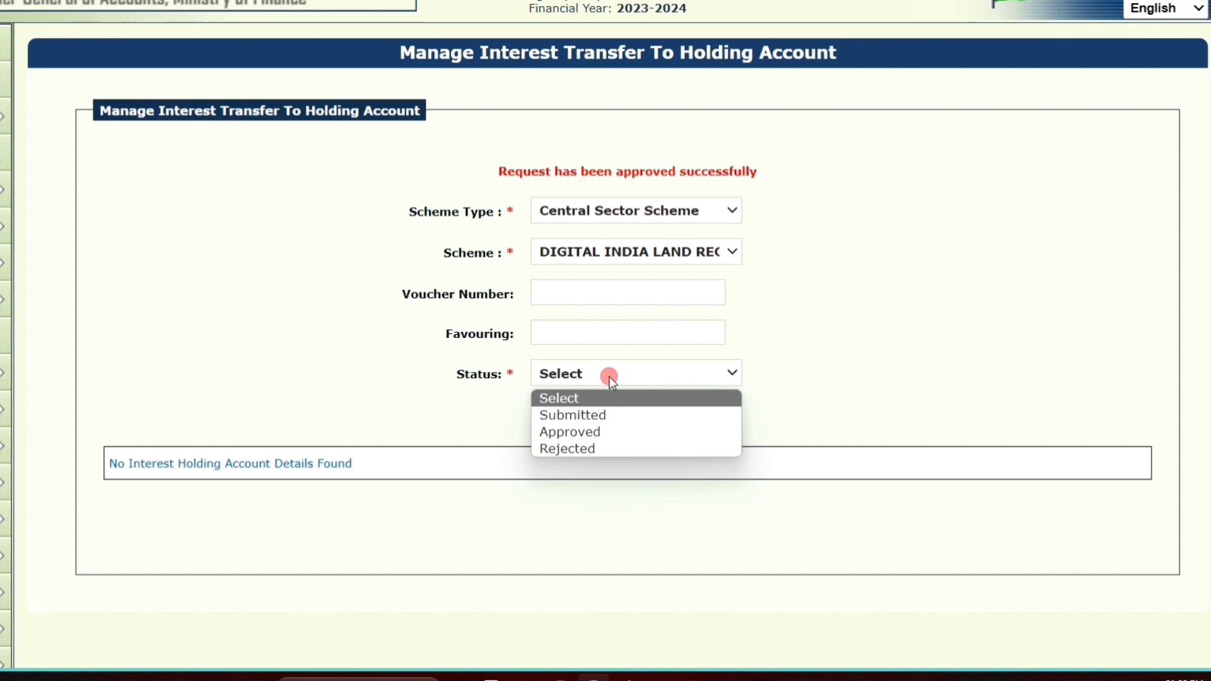
click(607, 433)
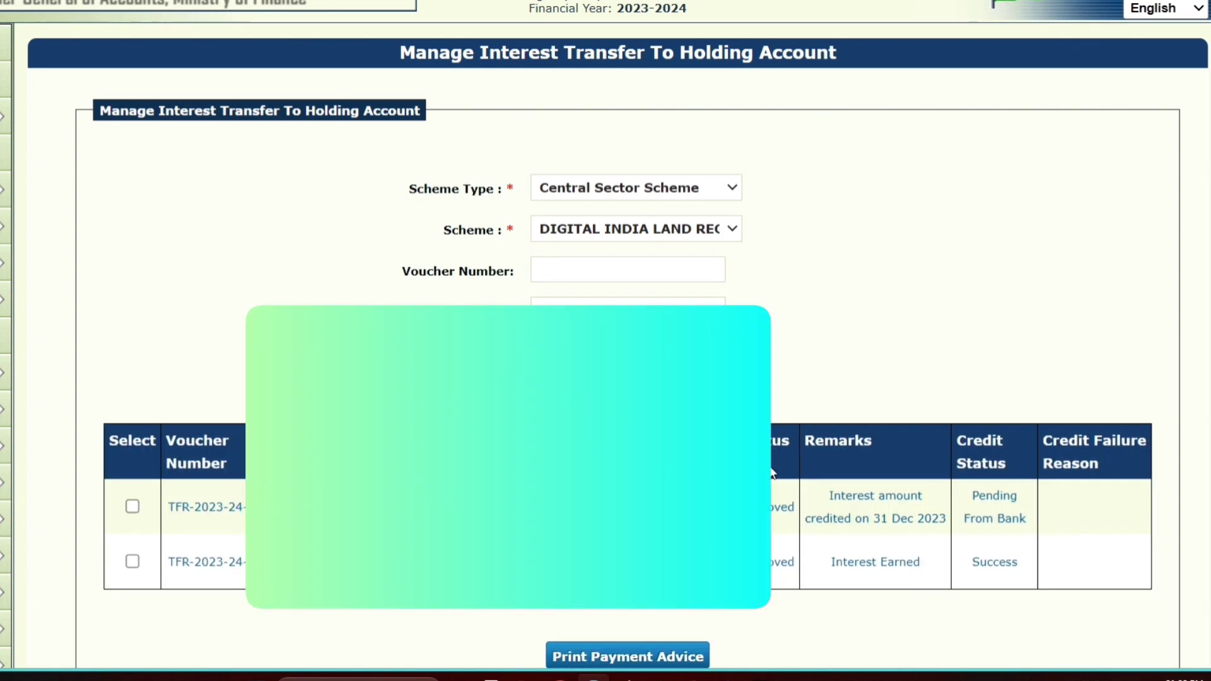
scroll(772, 472, down, 3)
scroll(771, 472, up, 2)
scroll(708, 402, down, 2)
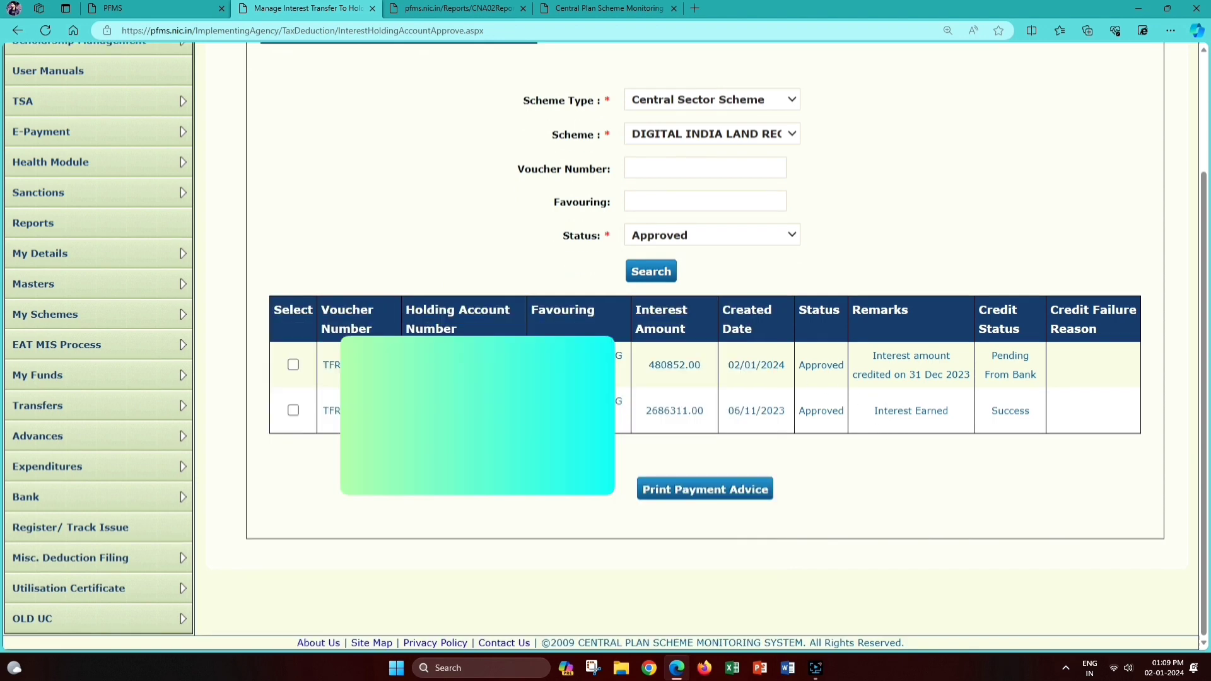
Step: Select the approved voucher with the remark "Interest amount credited on 31 Dec 2023" and generate its payment advice
click(293, 365)
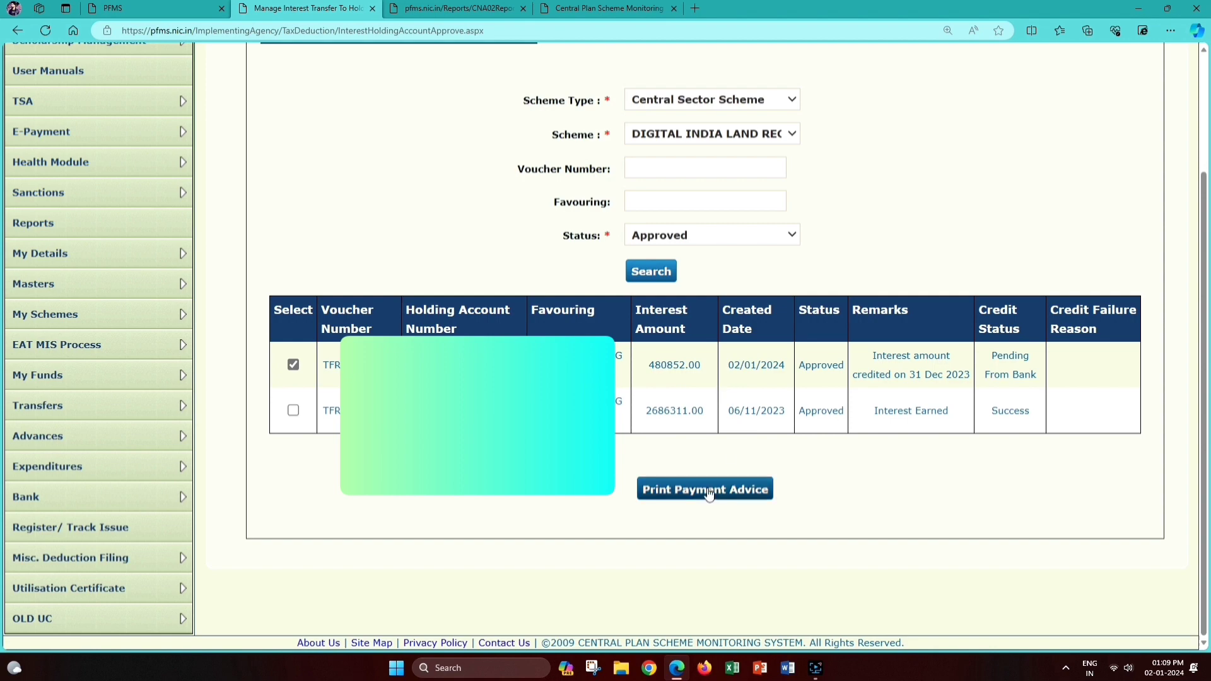
click(670, 491)
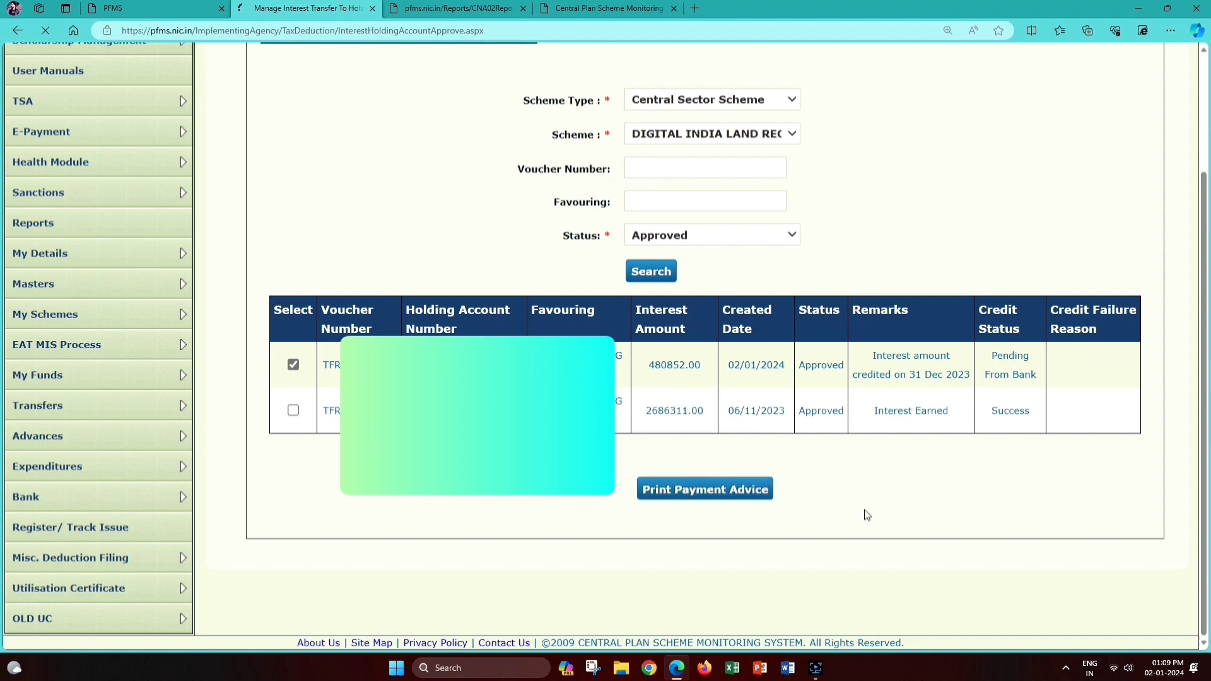
click(716, 111)
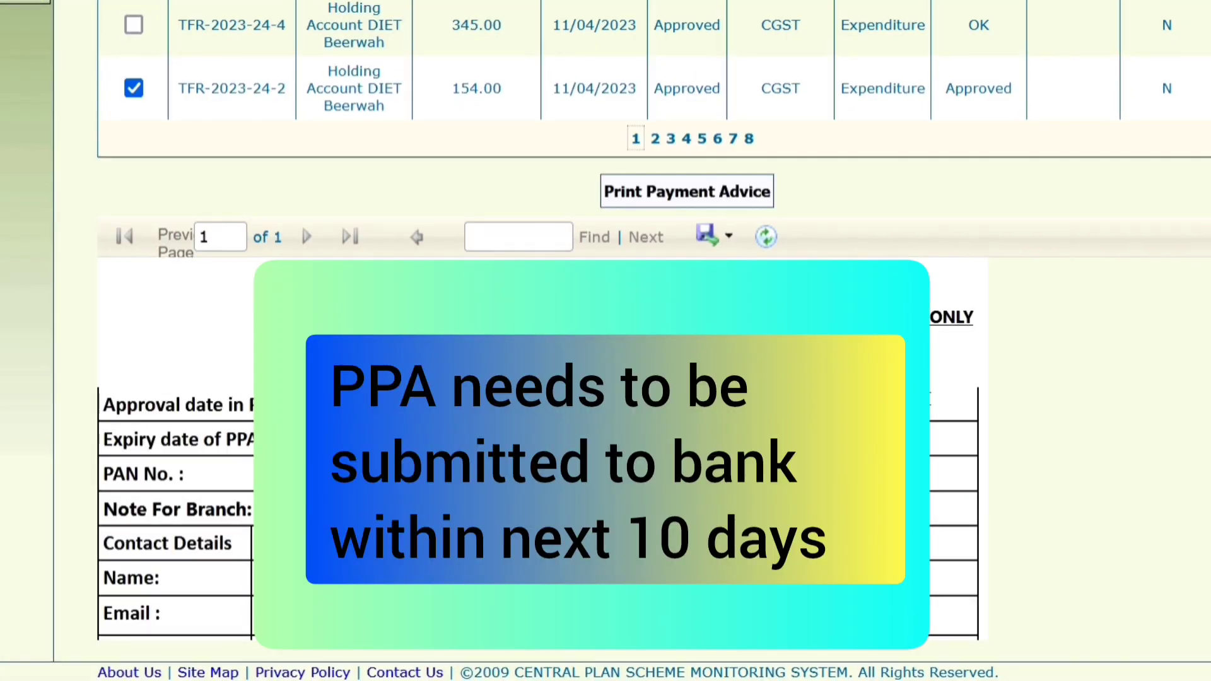
Step: Examine the payment advice through to Annexure-I, including the beneficiary name and amount
scroll(952, 407, down, 5)
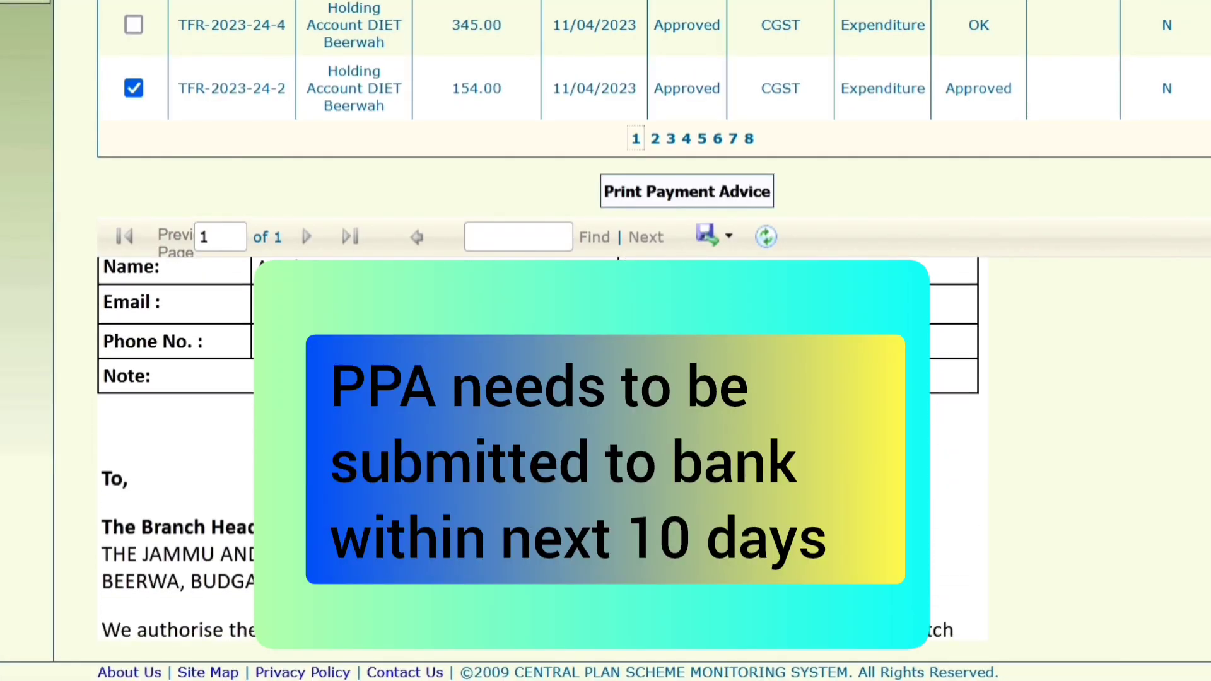
scroll(542, 449, down, 7)
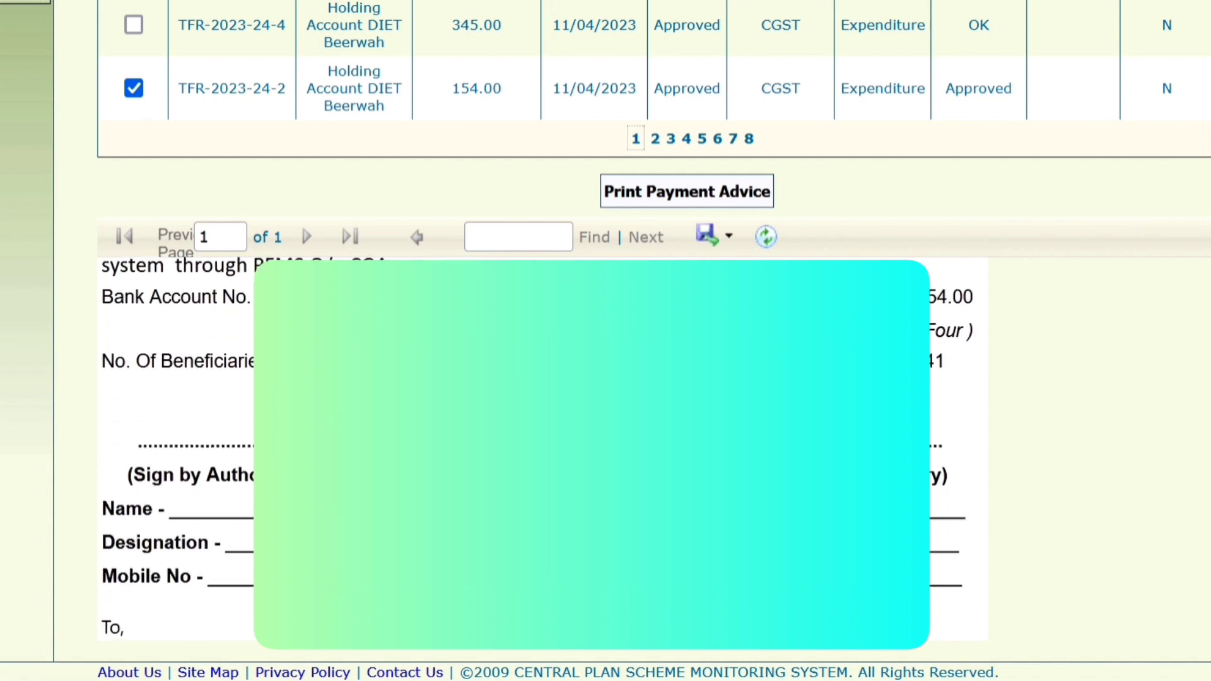
scroll(543, 449, down, 1)
scroll(543, 449, down, 5)
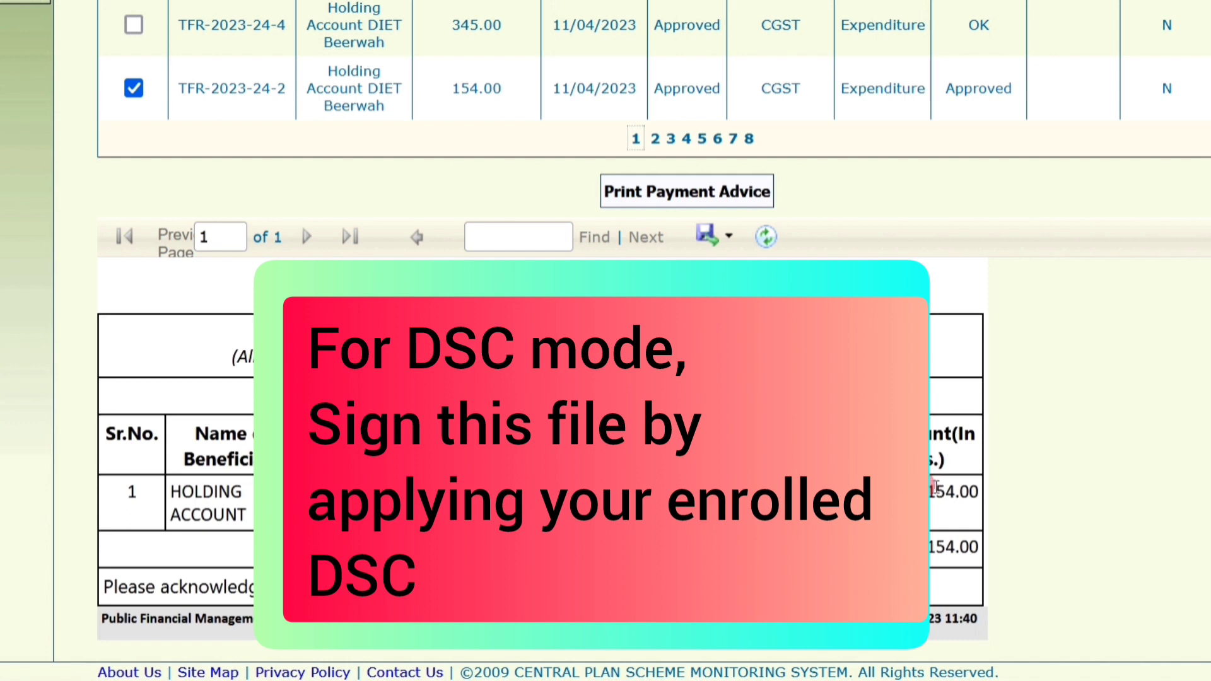
drag(931, 492, 975, 487)
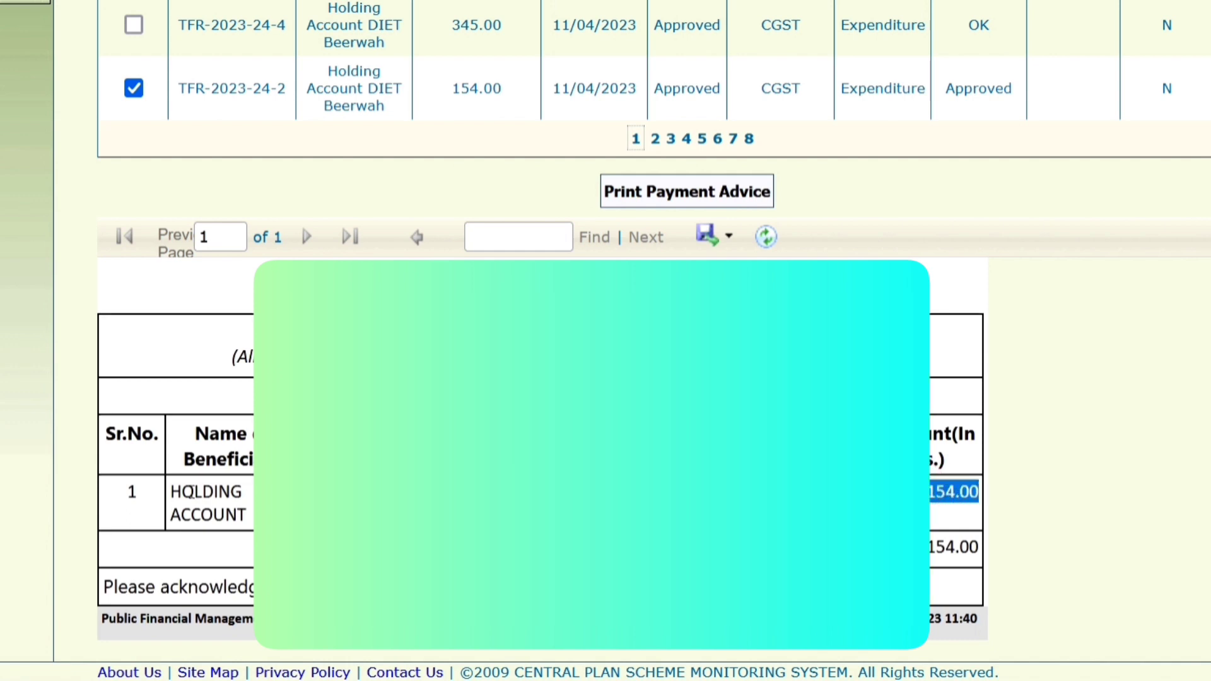
drag(176, 492, 242, 514)
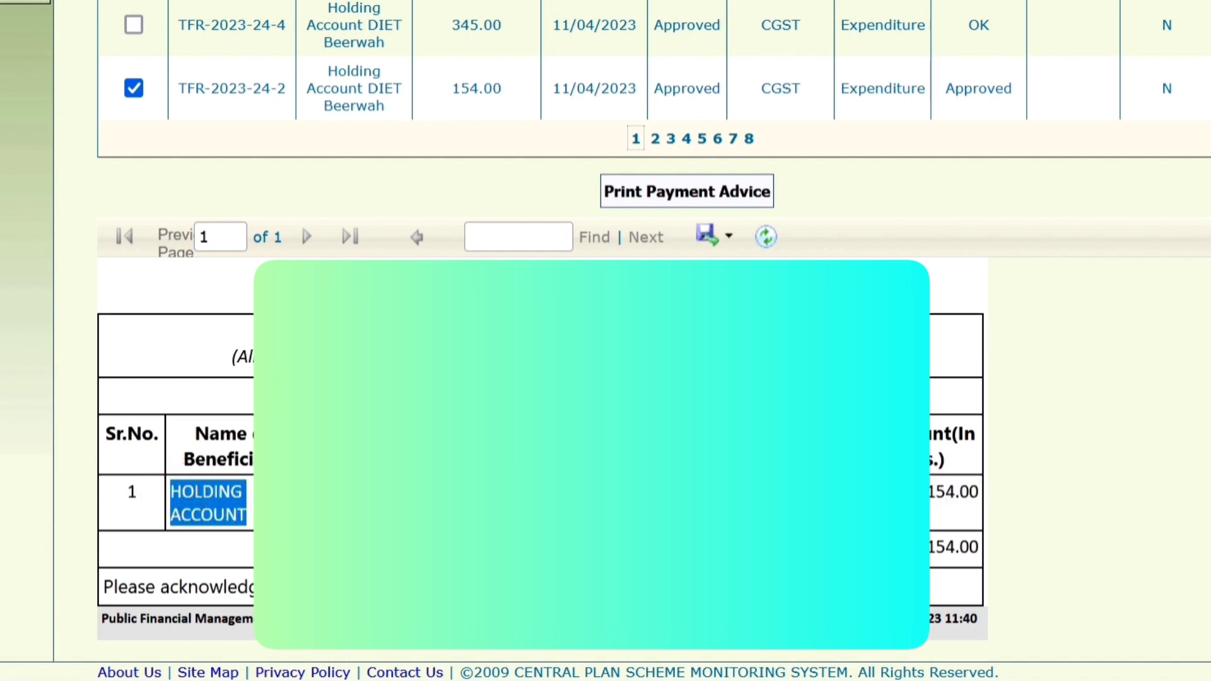
click(303, 508)
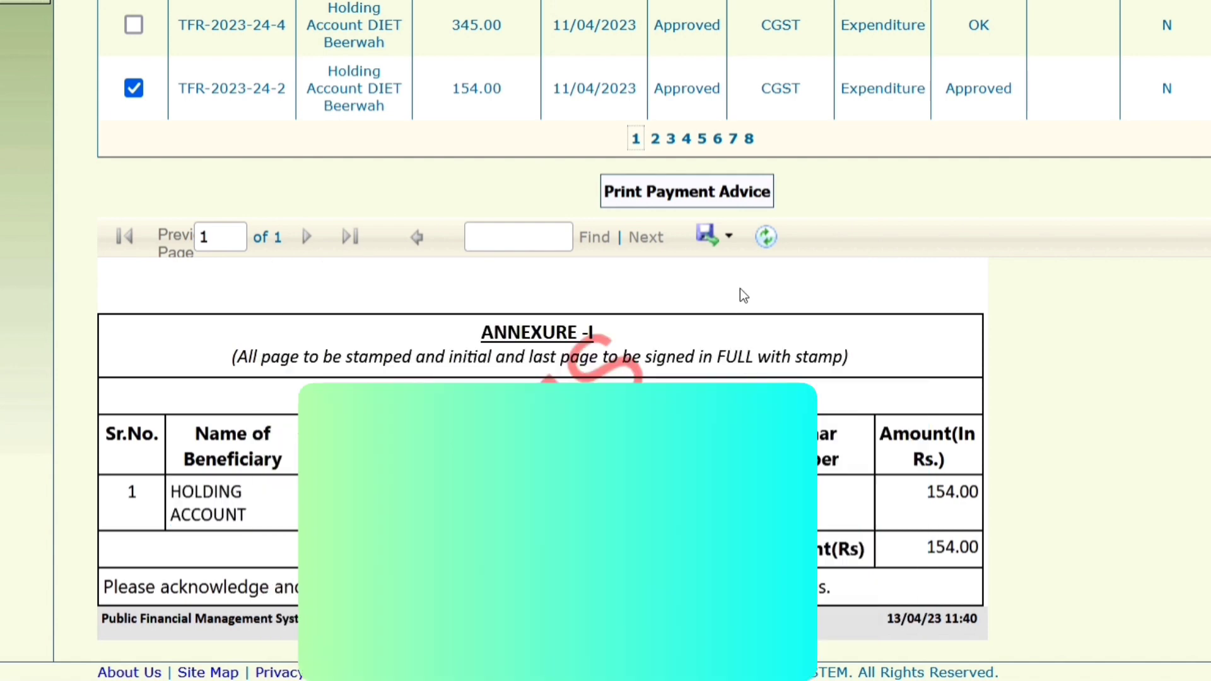
Step: Export the payment advice as a PDF file
click(726, 238)
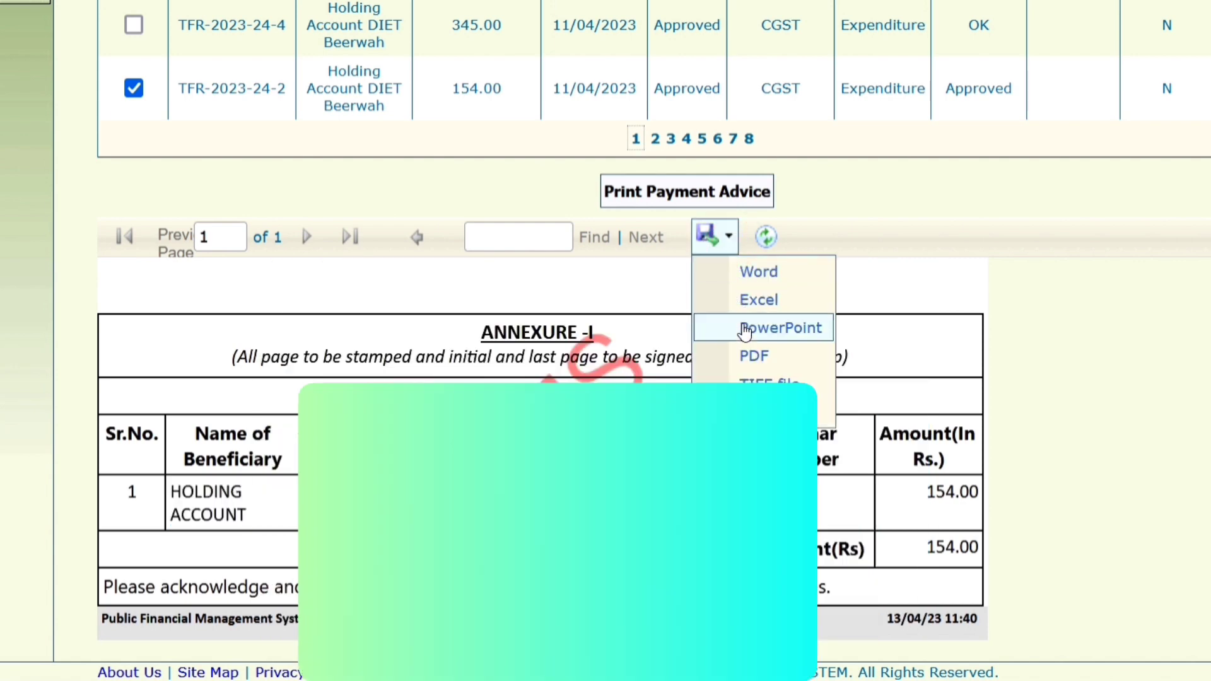
click(812, 357)
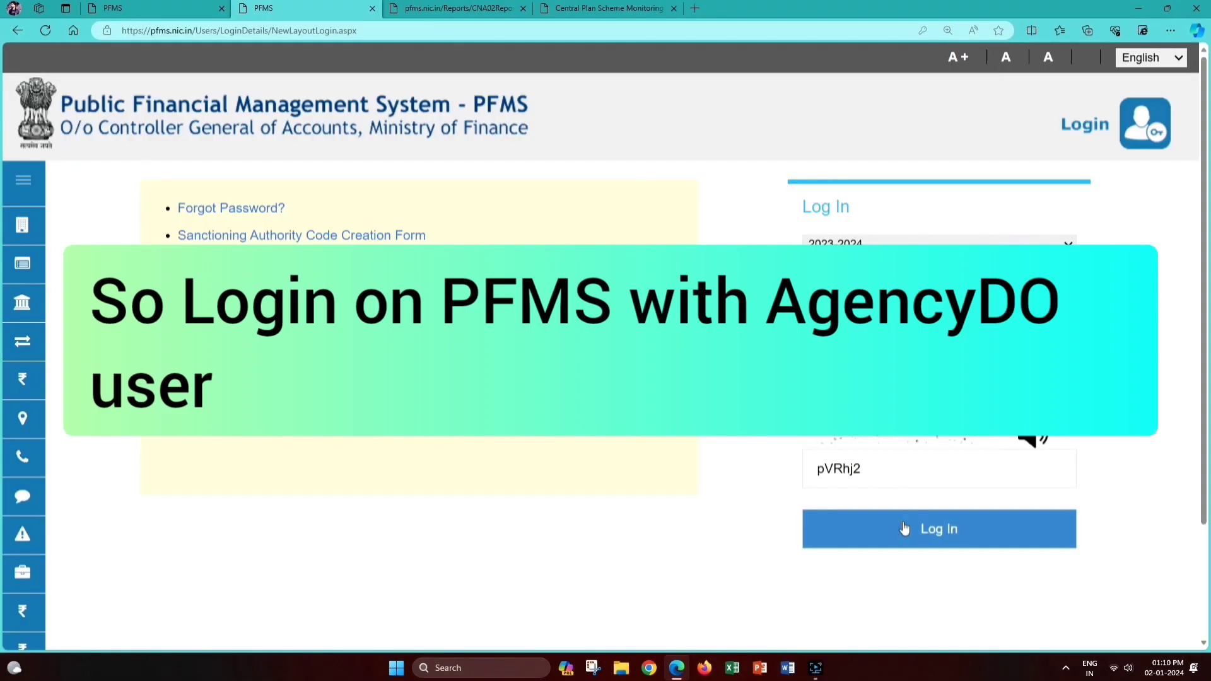
Step: Log in to PFMS as the AgencyDO user and open the Deposit Interest Earned (SNA/CNA) page
click(903, 525)
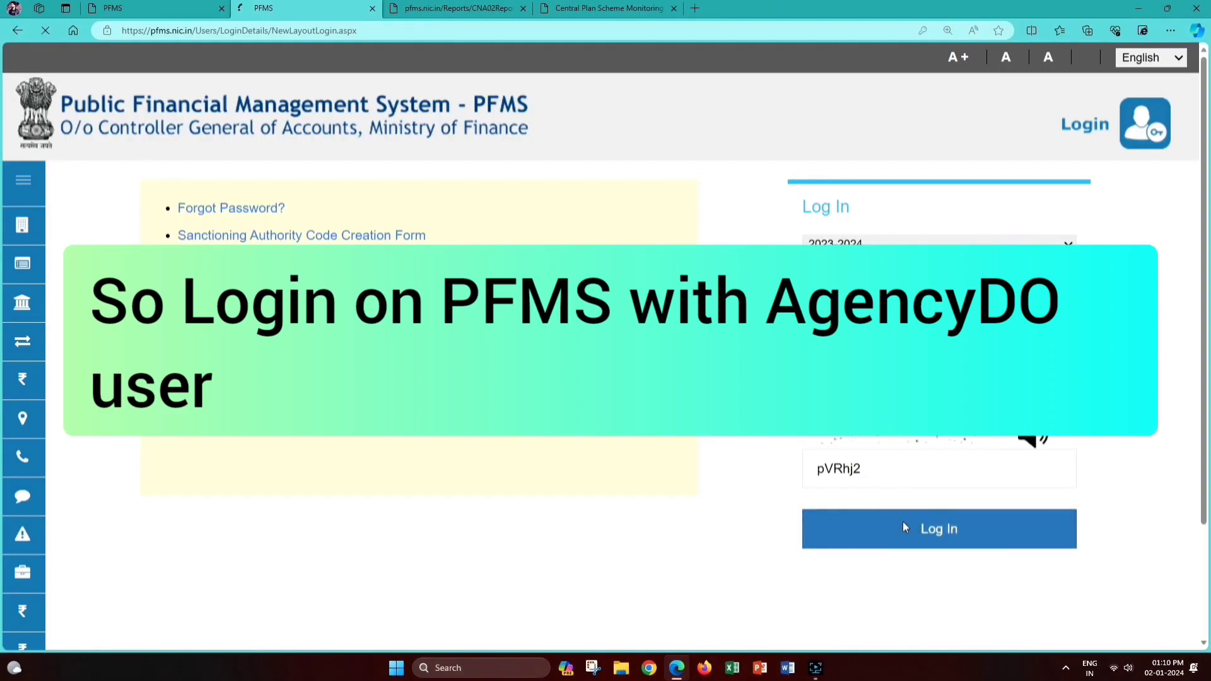
mouse_move(103, 412)
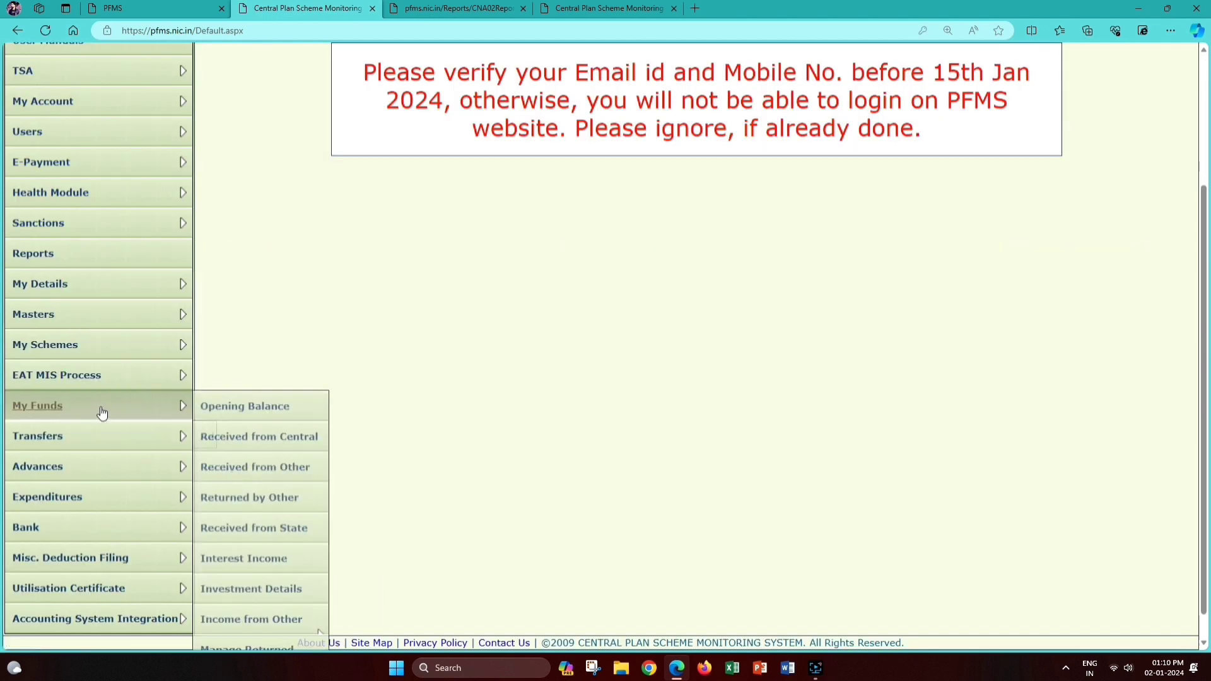
scroll(278, 432, down, 2)
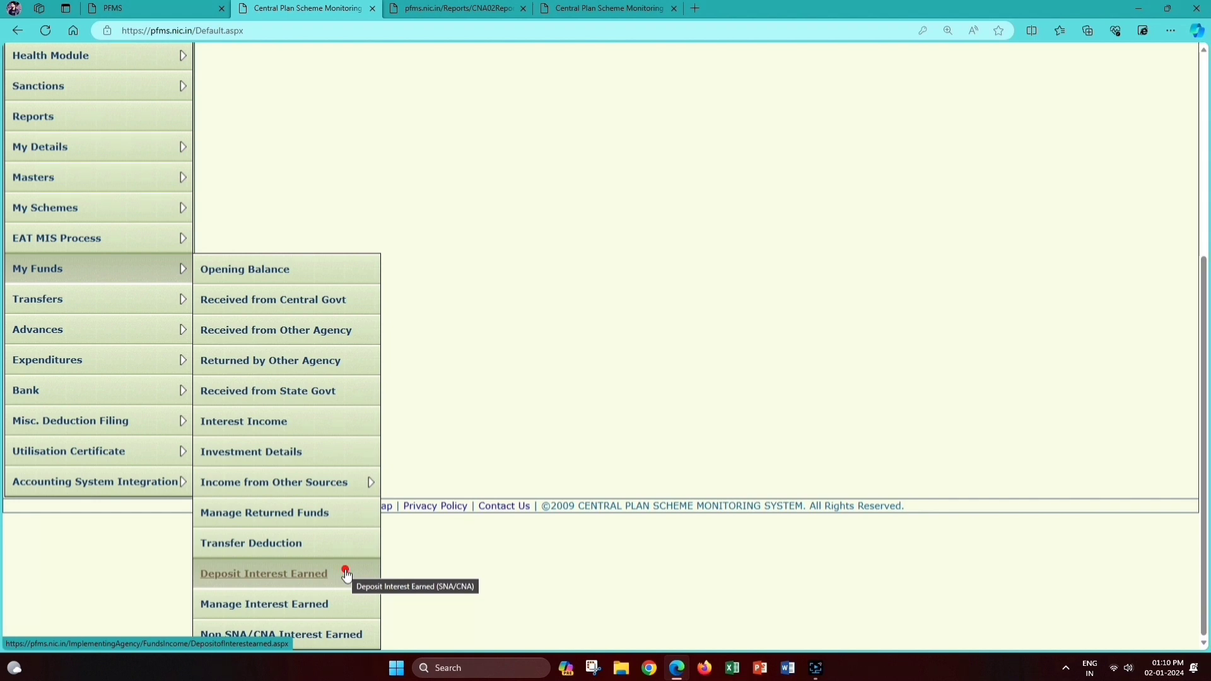
click(347, 574)
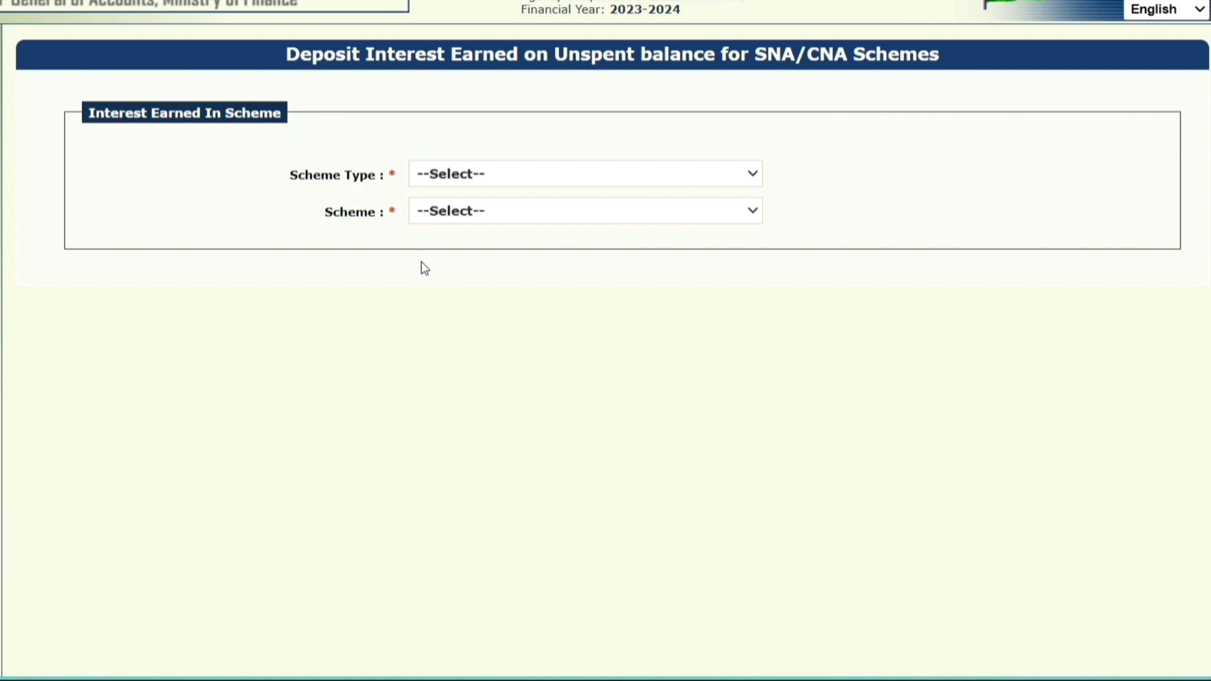
Step: Show the interest amount in the Holding Account for Central Sector Scheme and the Digital India Land Records scheme
click(443, 174)
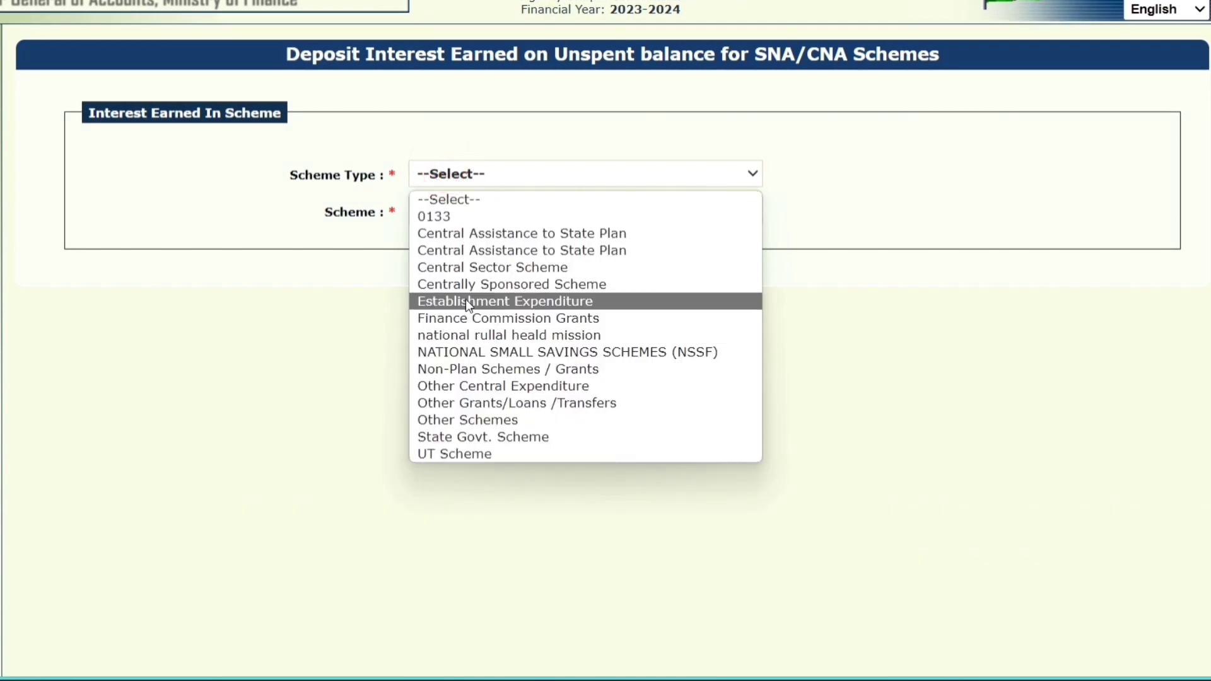
click(465, 268)
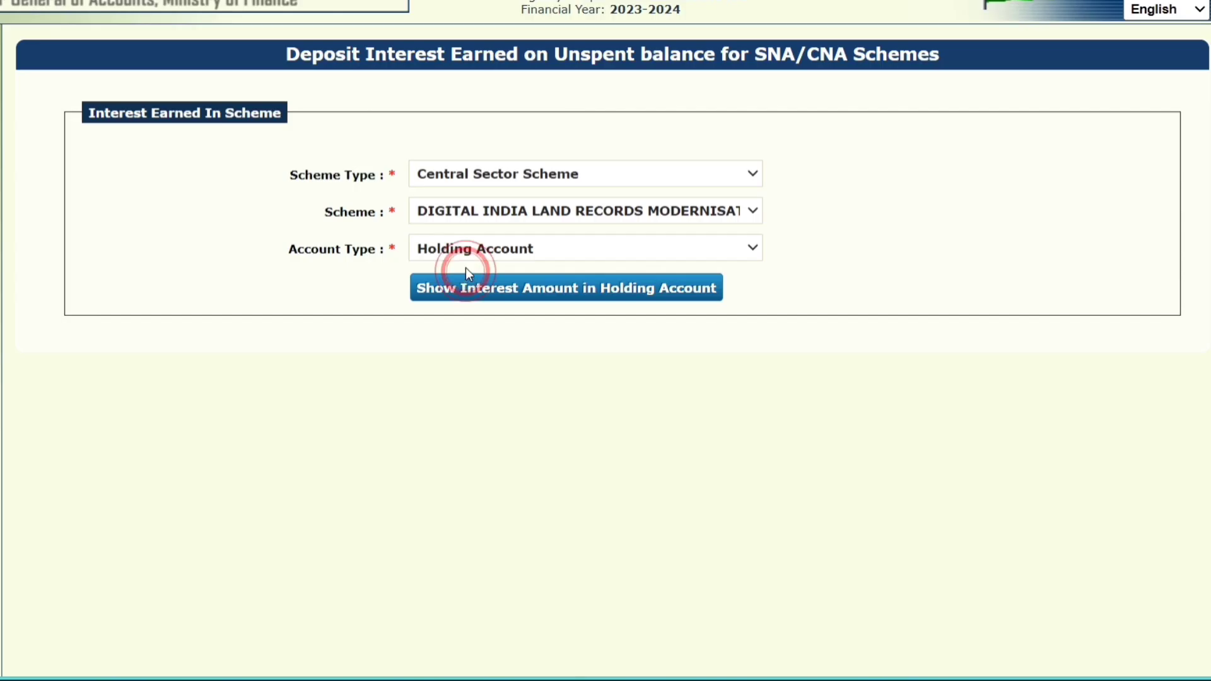
click(503, 301)
scroll(549, 454, down, 3)
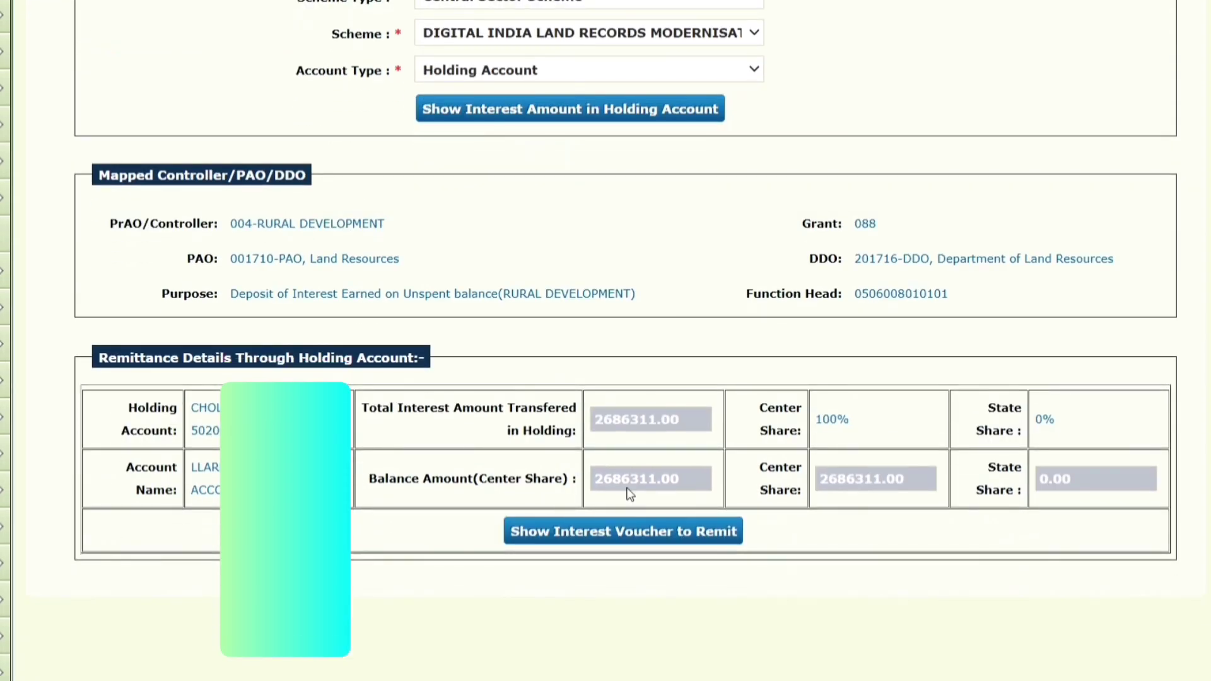
Step: Check the total interest amount transferred in holding and show the interest vouchers to remit
double_click(679, 421)
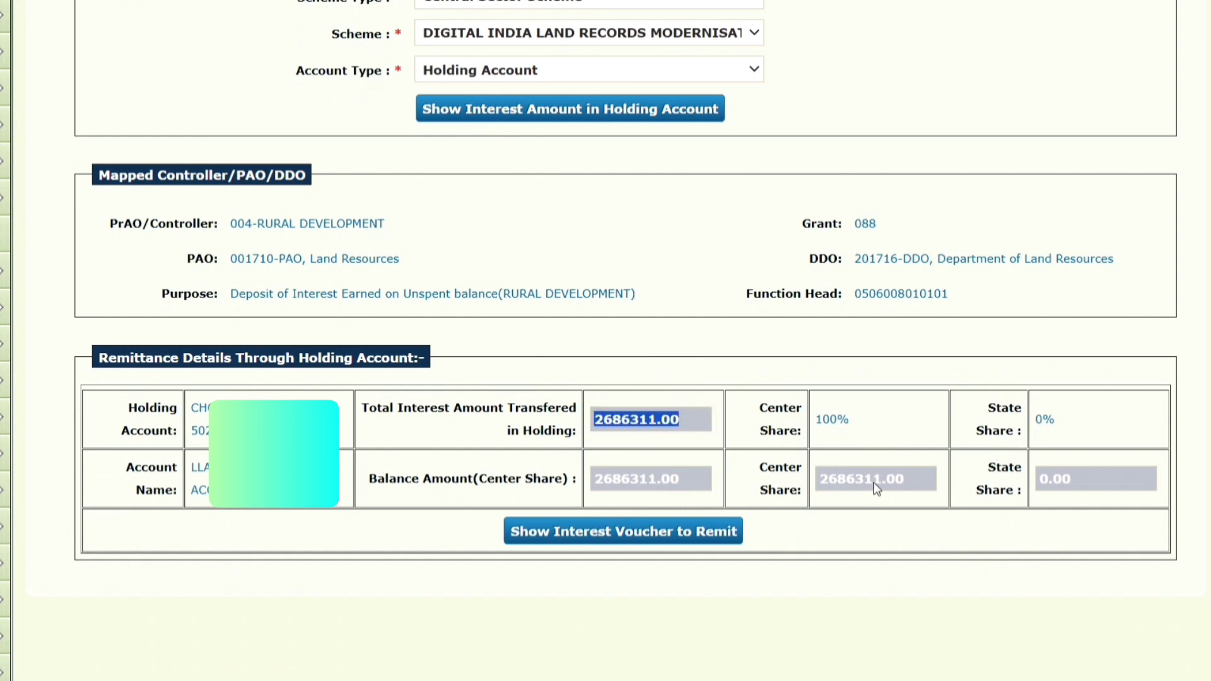
click(843, 529)
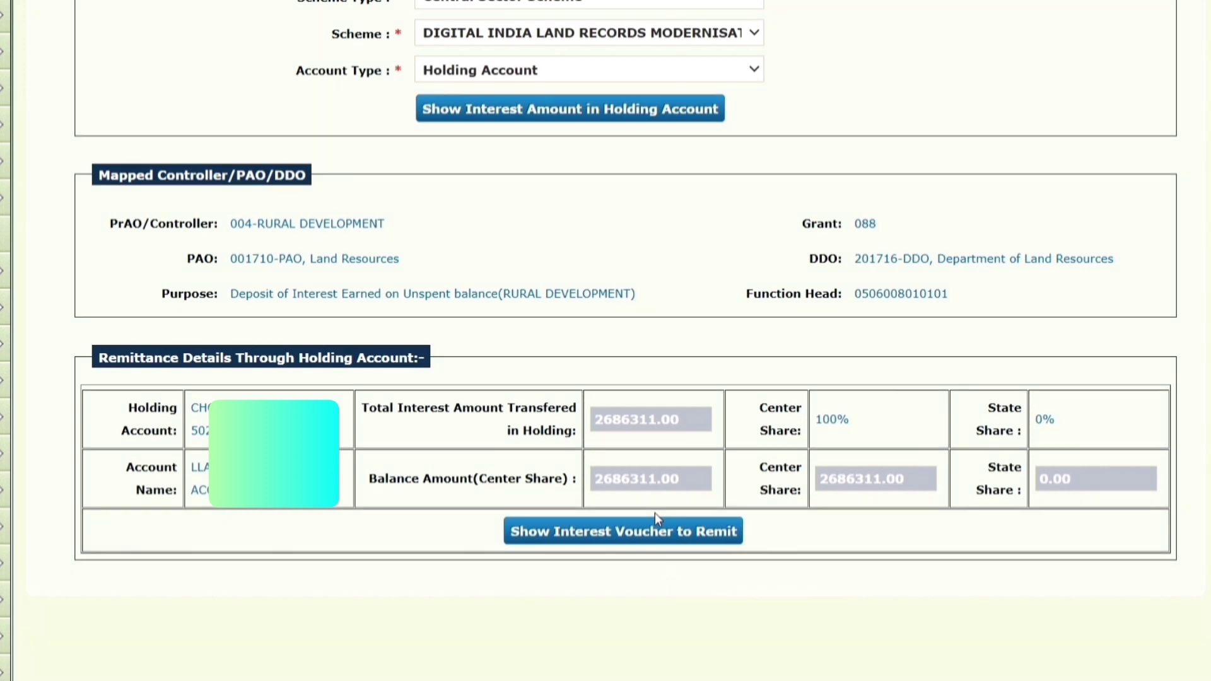
click(656, 528)
scroll(716, 559, down, 5)
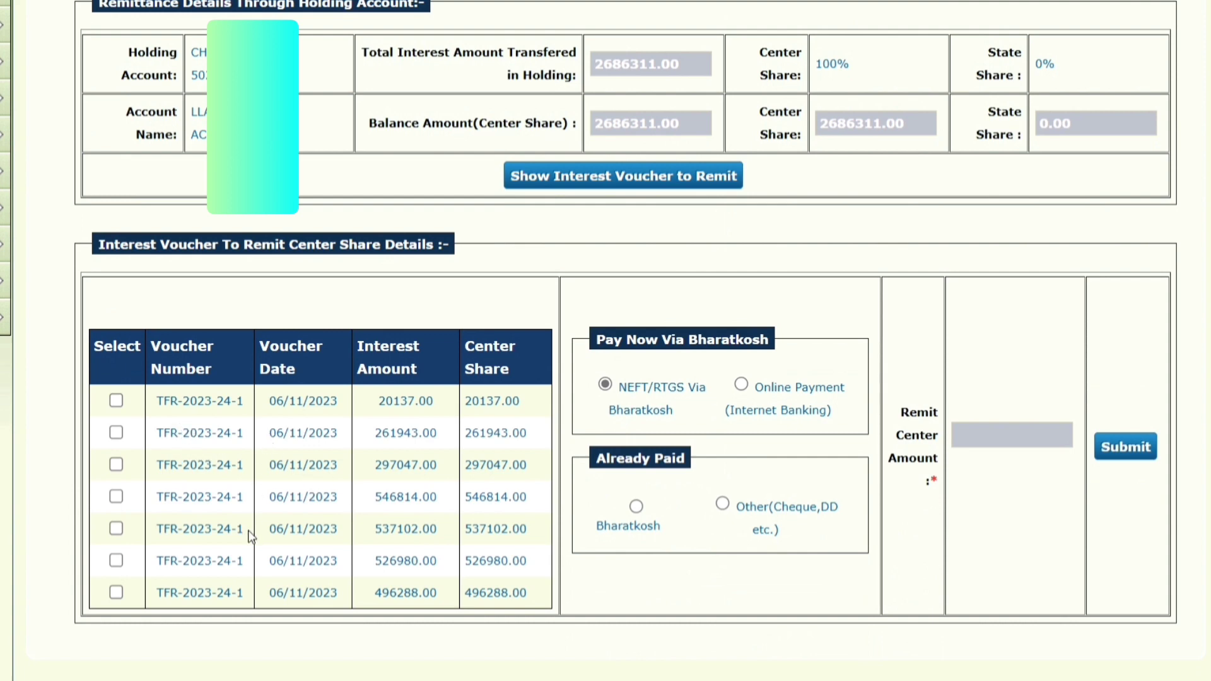
Step: Select all seven interest vouchers and submit the center share remittance with NEFT/RTGS Via Bharatkosh, accepting the transfer confirmation
click(116, 401)
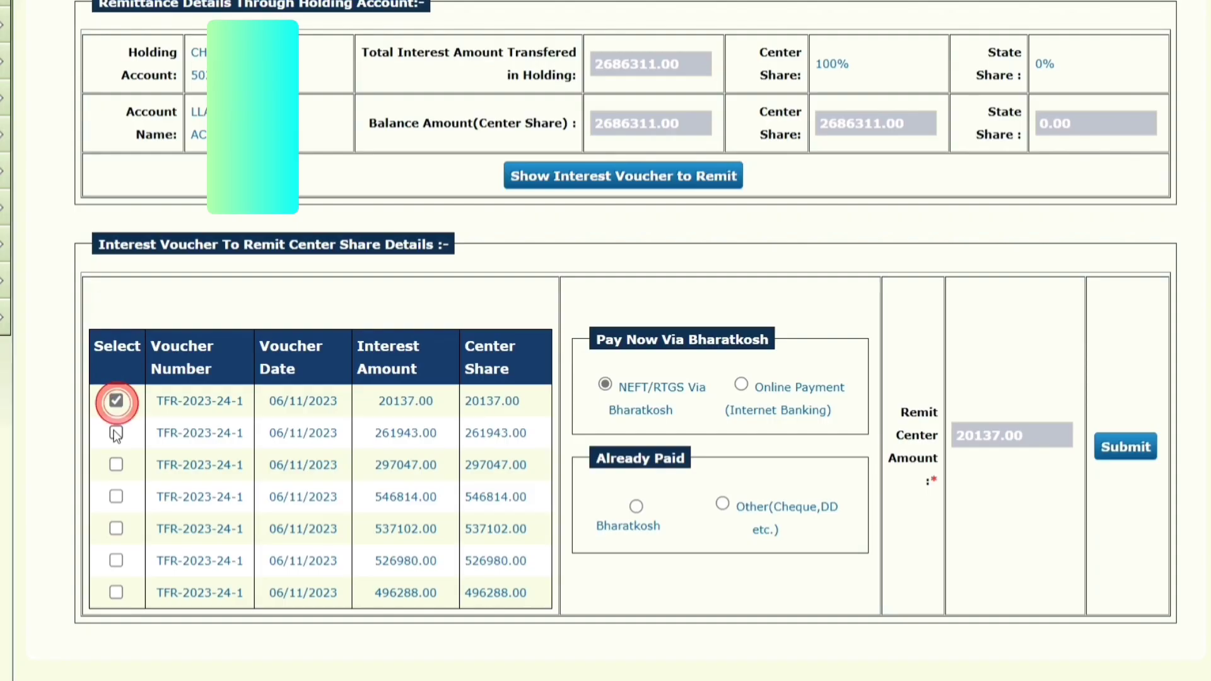
click(116, 433)
click(116, 464)
click(116, 497)
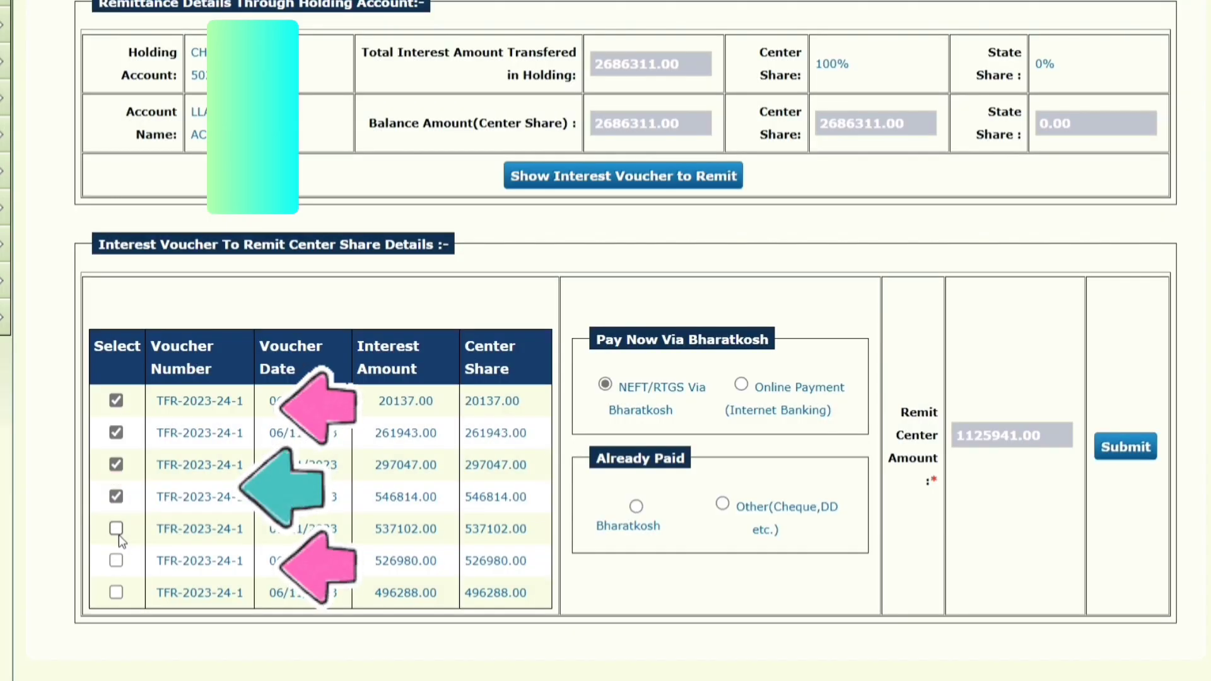
click(116, 528)
click(116, 562)
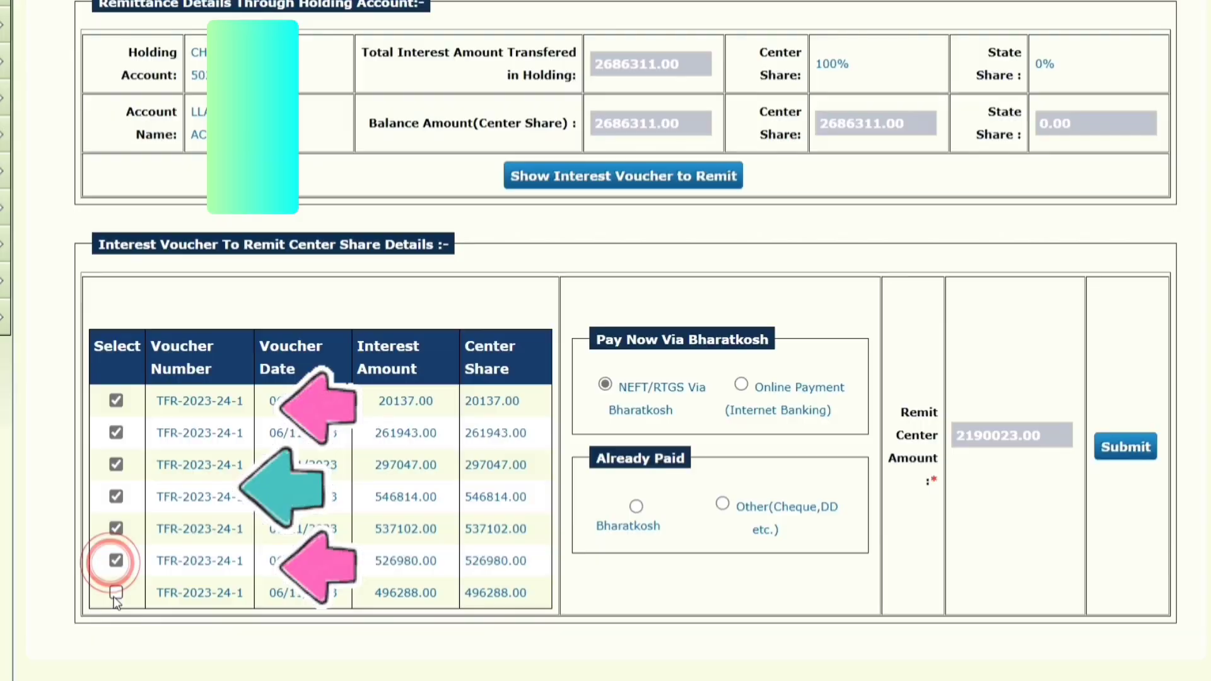
click(116, 594)
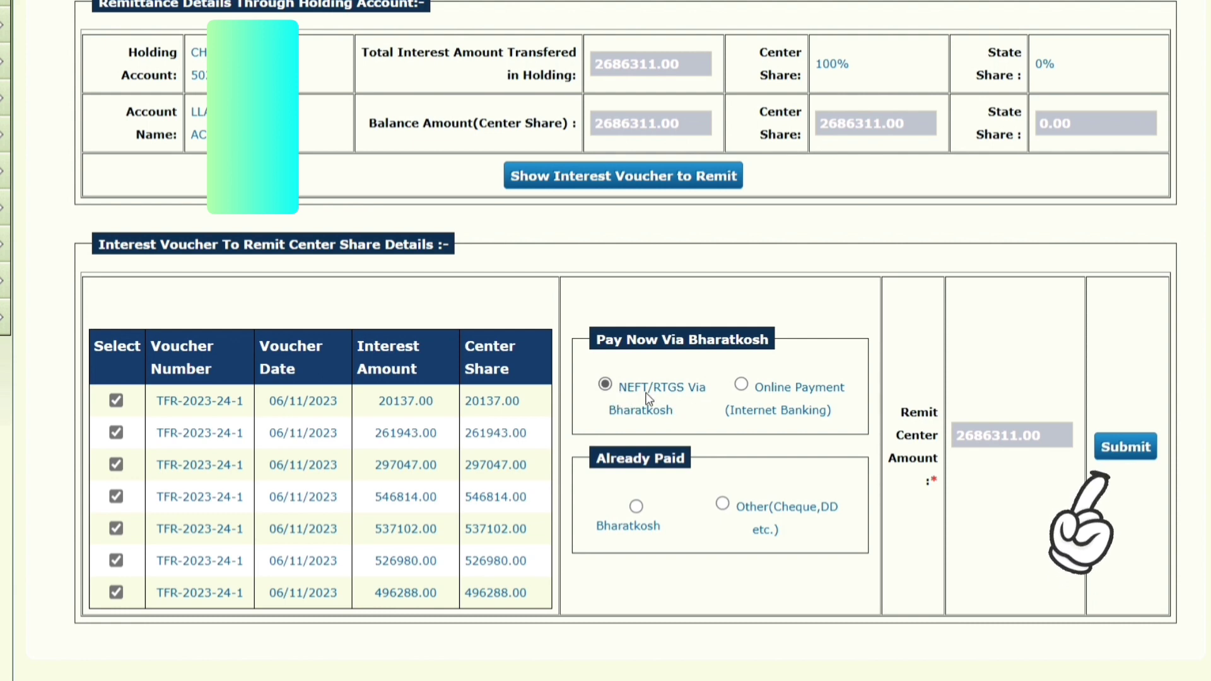
click(1143, 455)
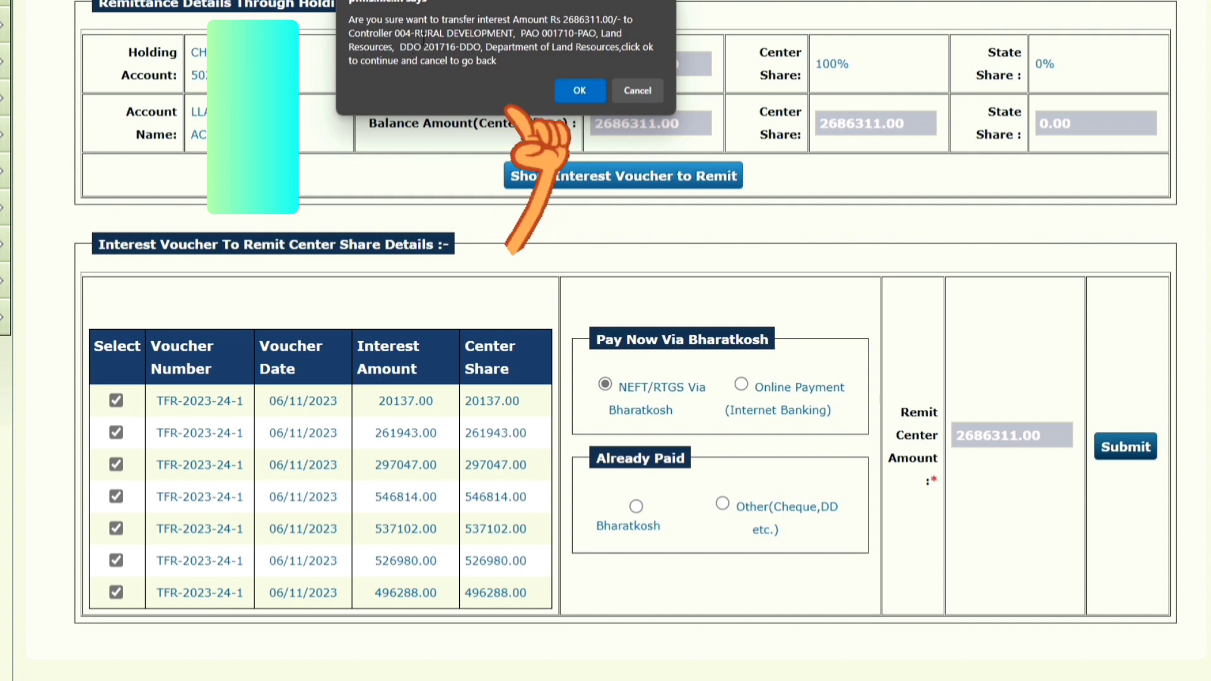
click(575, 90)
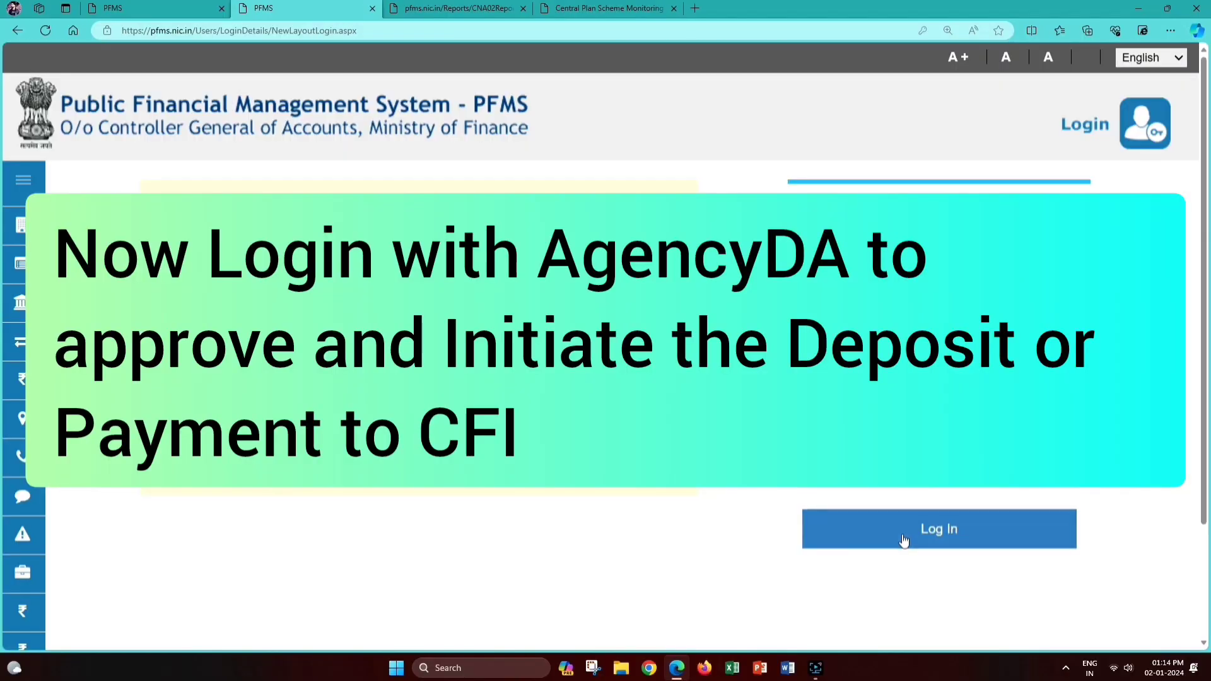
Step: Log in to PFMS as the AgencyDA user and open the Manage Interest Earned (SNA/CNA) page
click(902, 533)
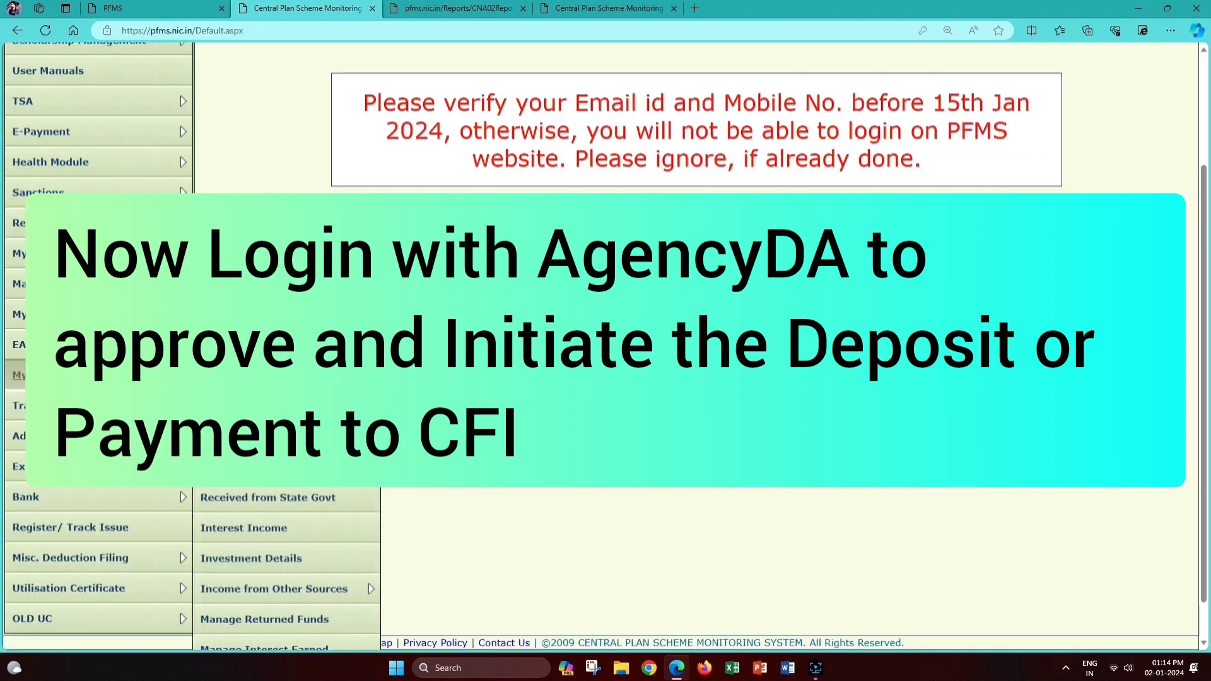
scroll(284, 378, down, 1)
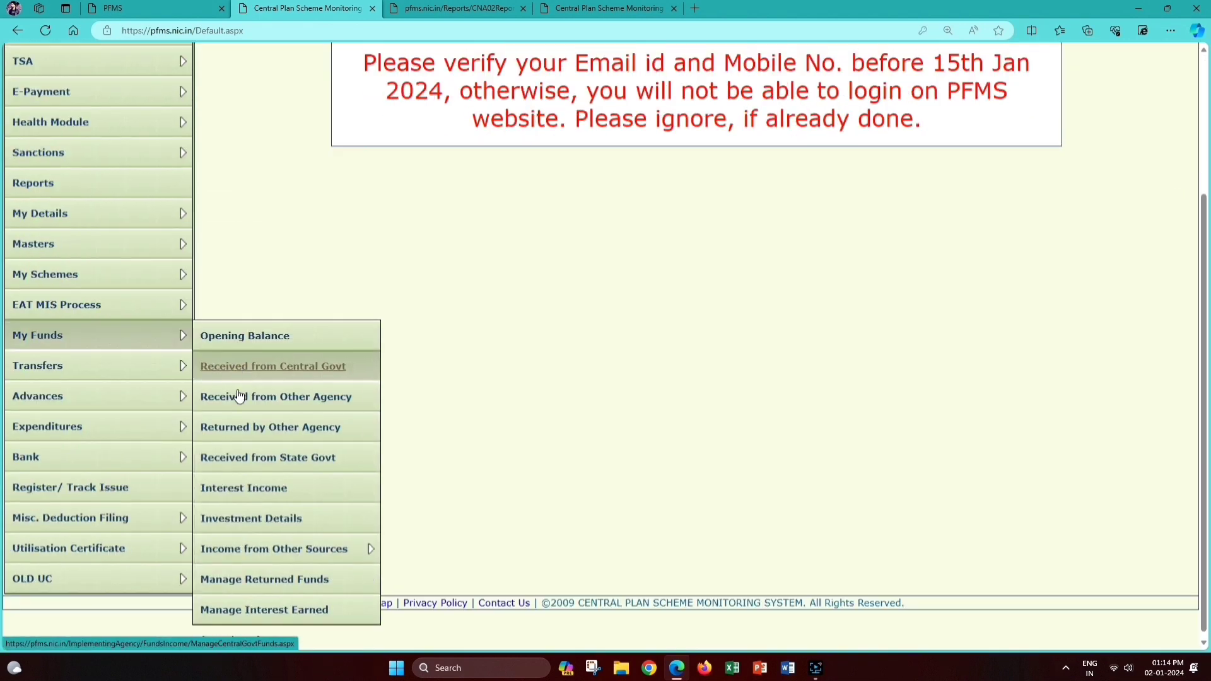
mouse_move(264, 553)
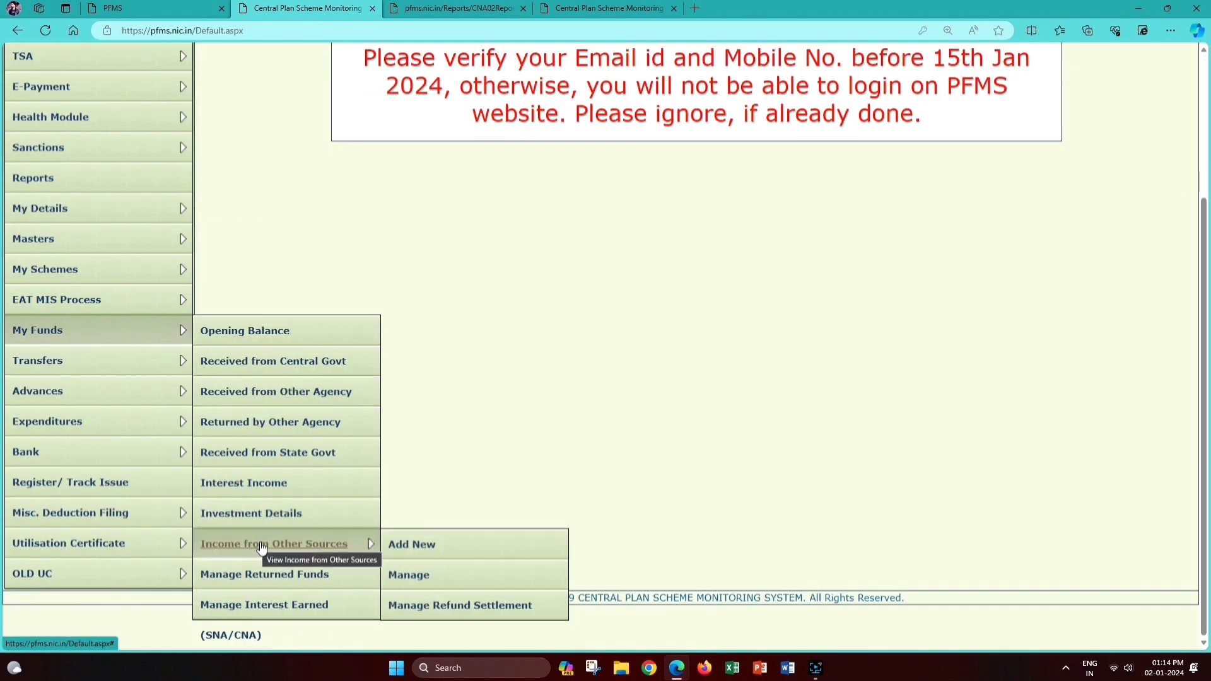
click(287, 606)
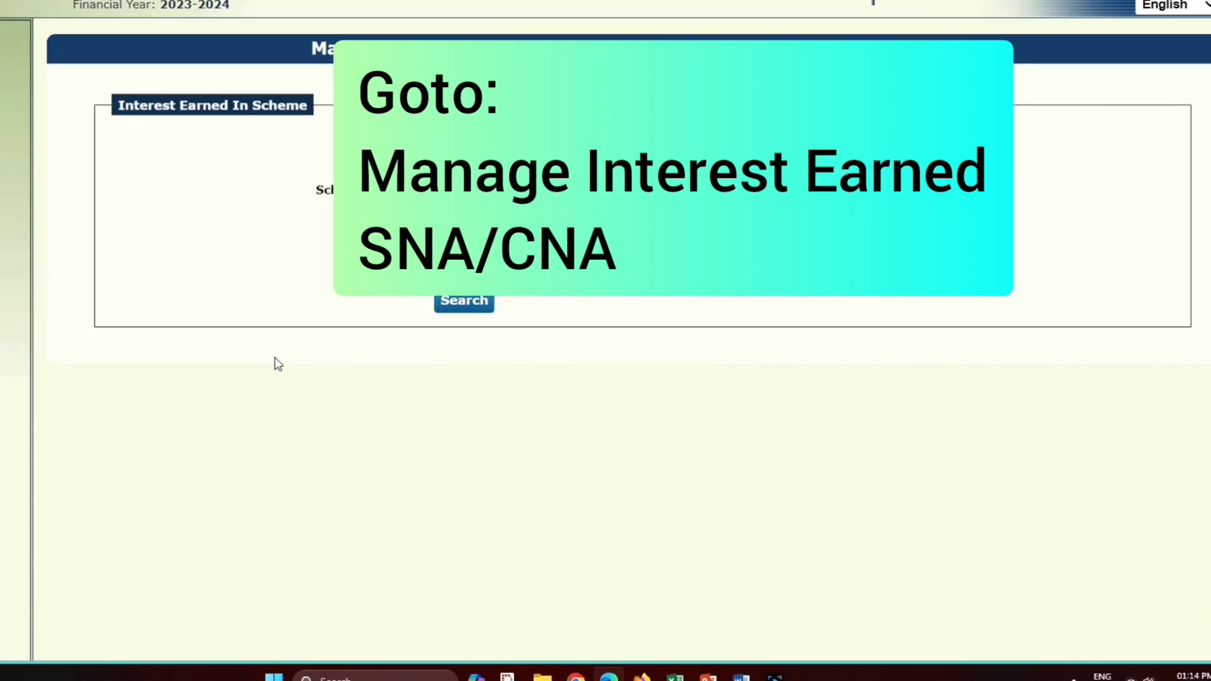
Step: List the Holding Account interest requests for Central Sector Scheme and the Digital India Land Records Modernisation Programme, with status All
click(511, 196)
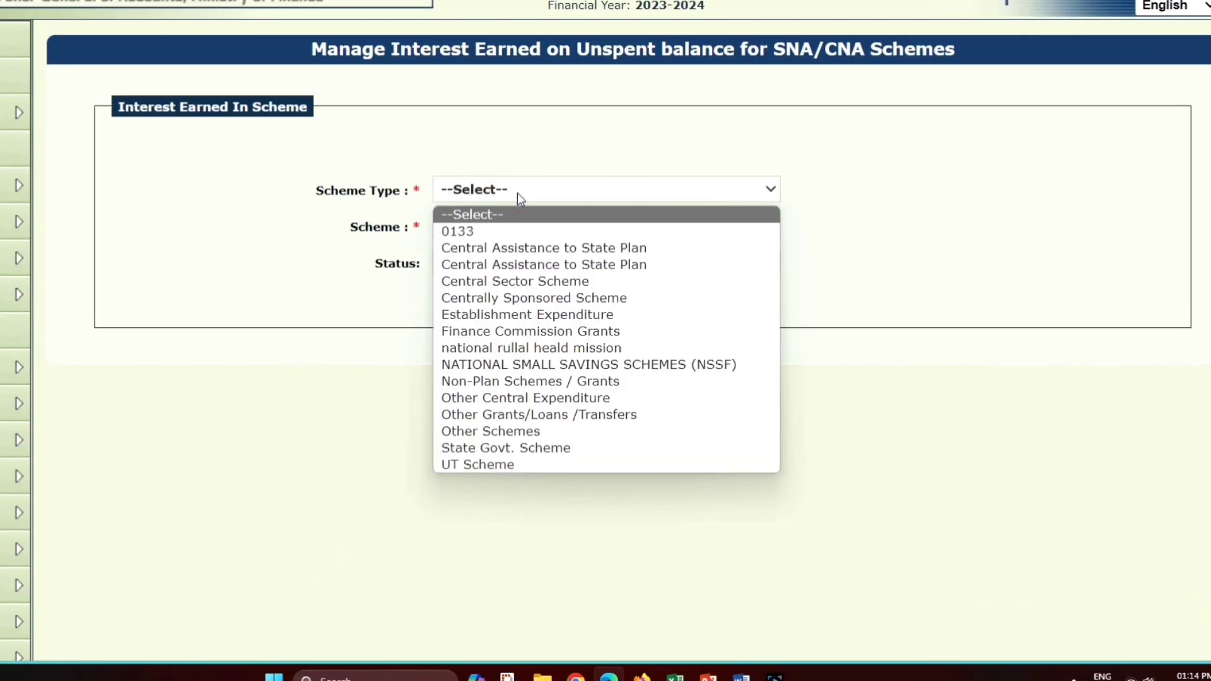
click(536, 280)
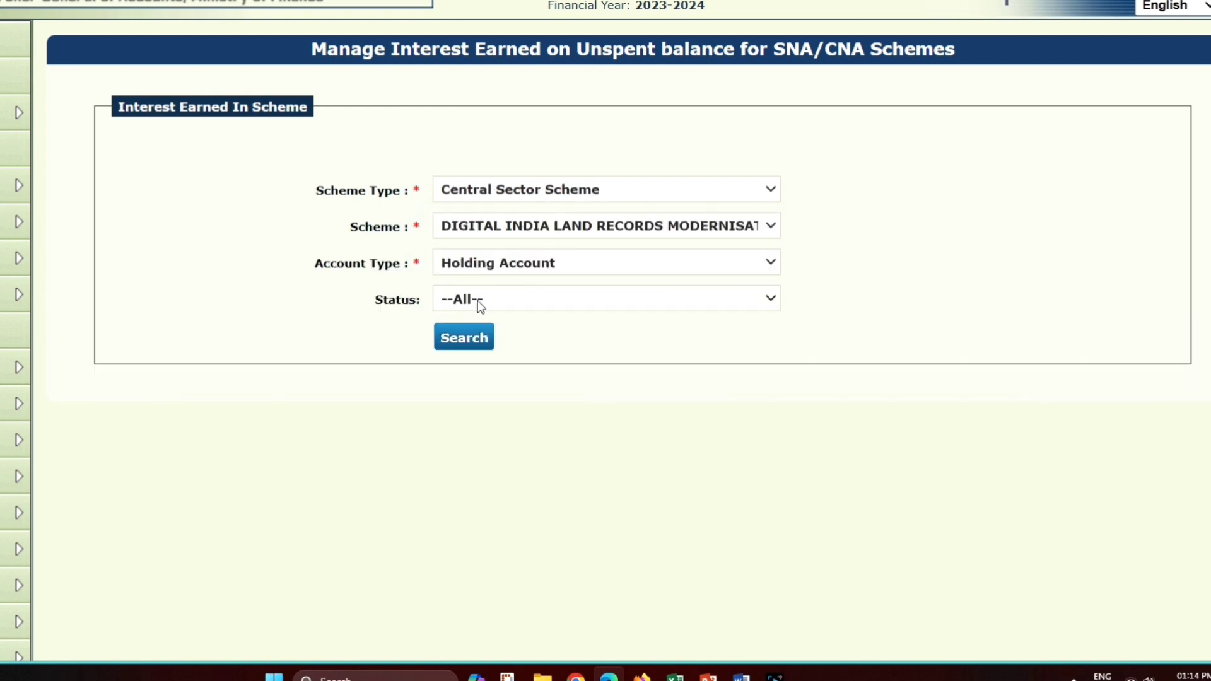
click(470, 338)
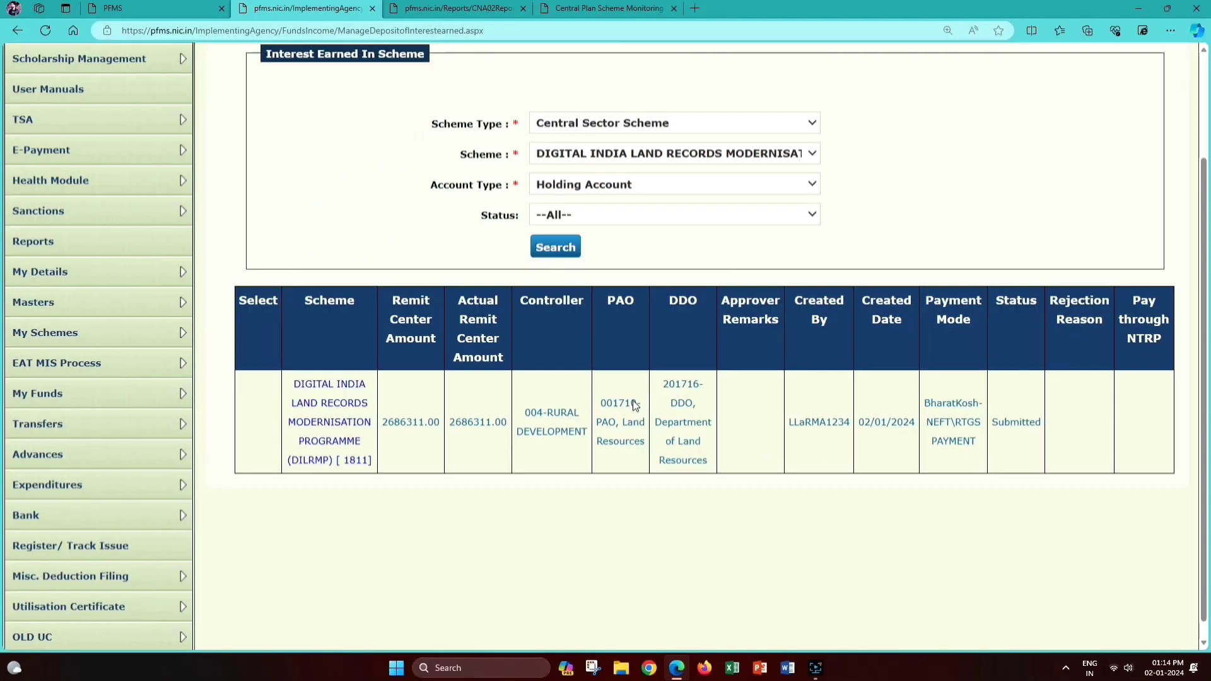
scroll(636, 404, down, 1)
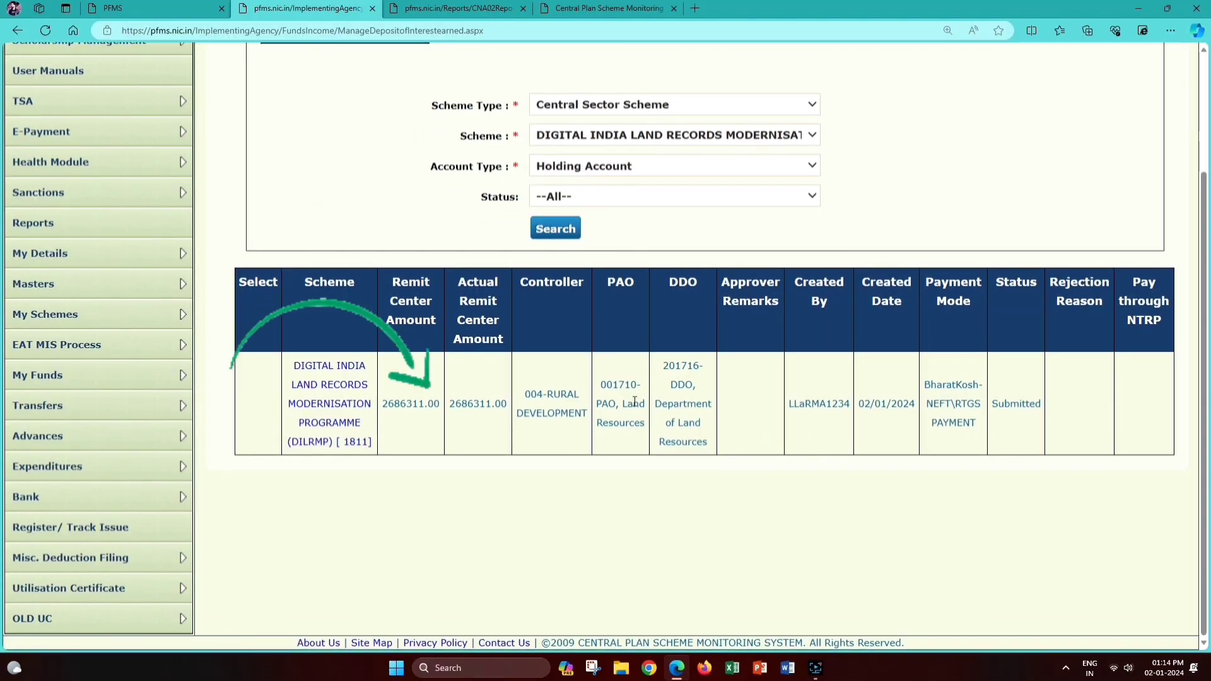
Step: Open the submitted interest remittance request of the Digital India Land Records scheme and approve it with the remark OK
click(344, 409)
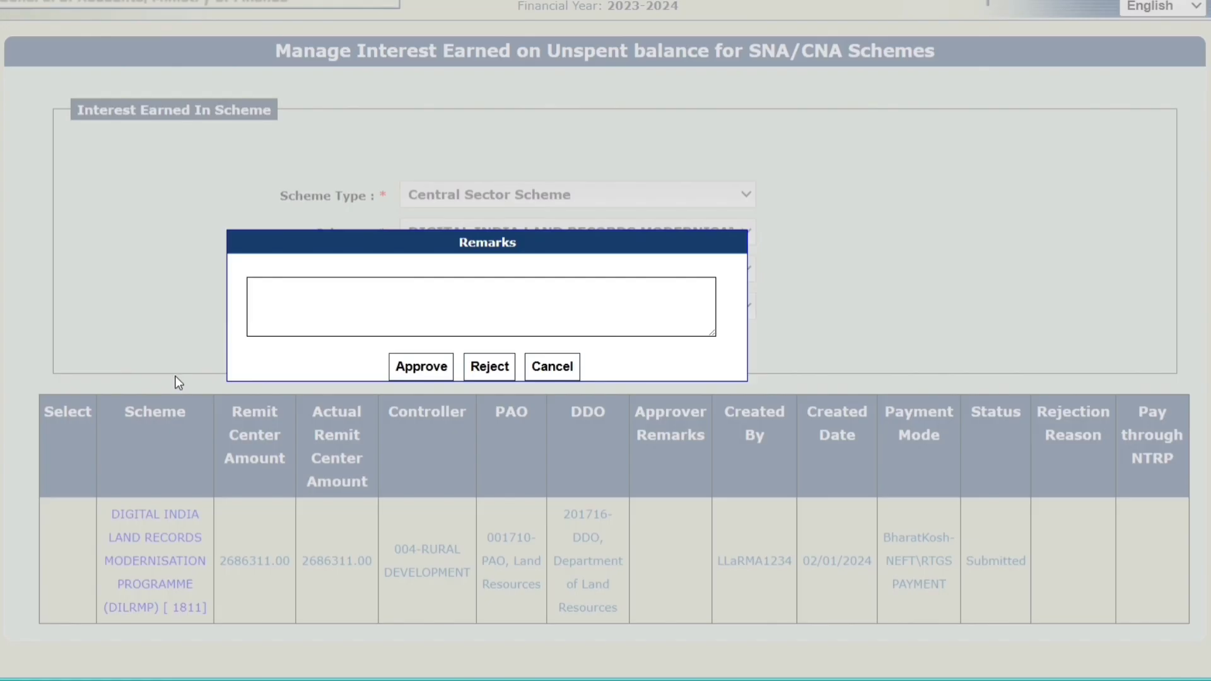
click(446, 307)
text(OK)
click(425, 365)
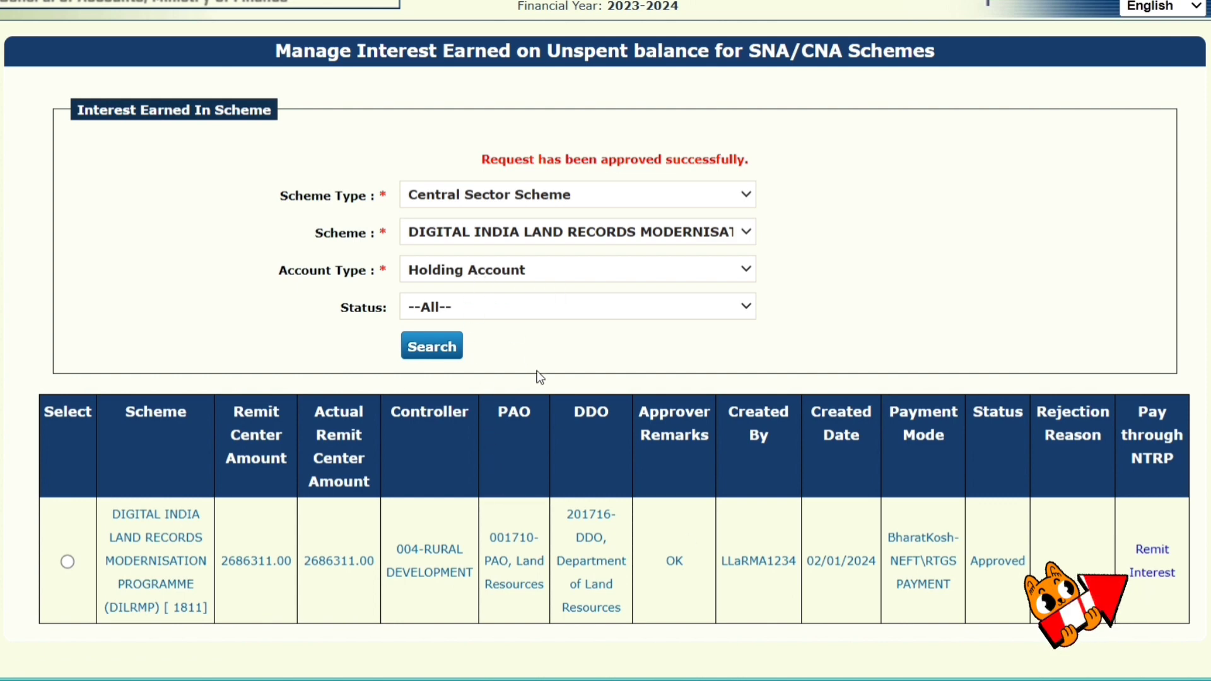
Step: Remit the approved interest through NTRP and confirm the depositor's and purpose details of the offline payment on Bharatkosh
scroll(663, 273, down, 3)
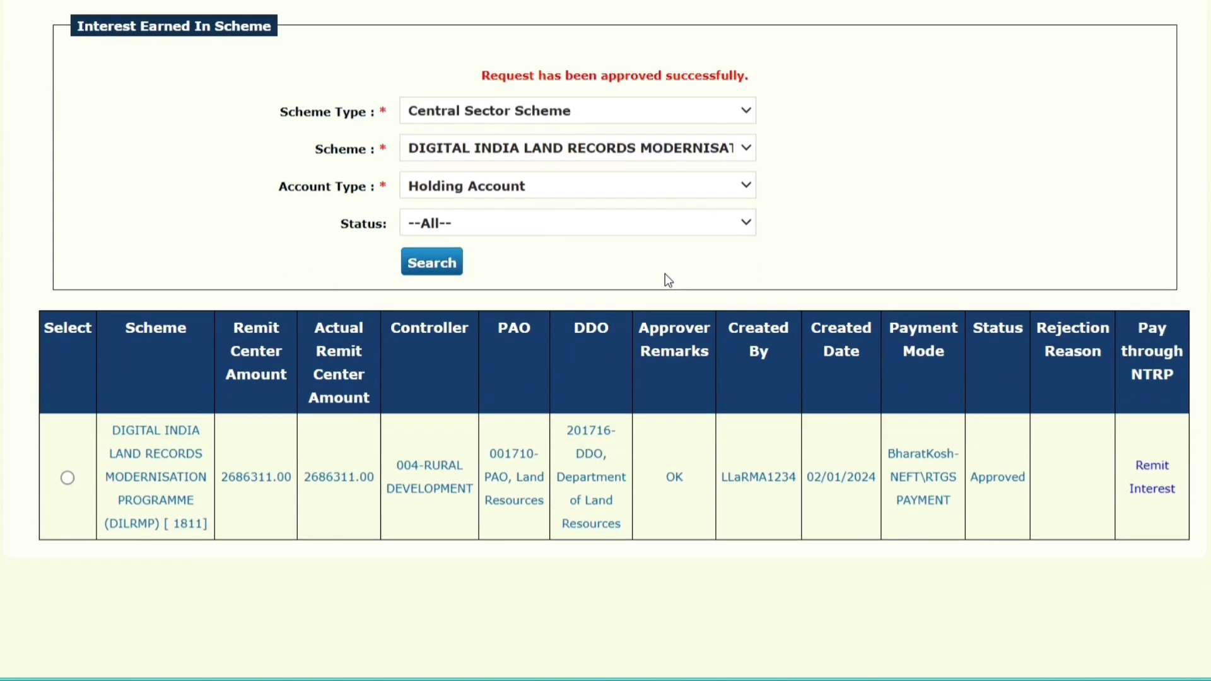
click(1154, 573)
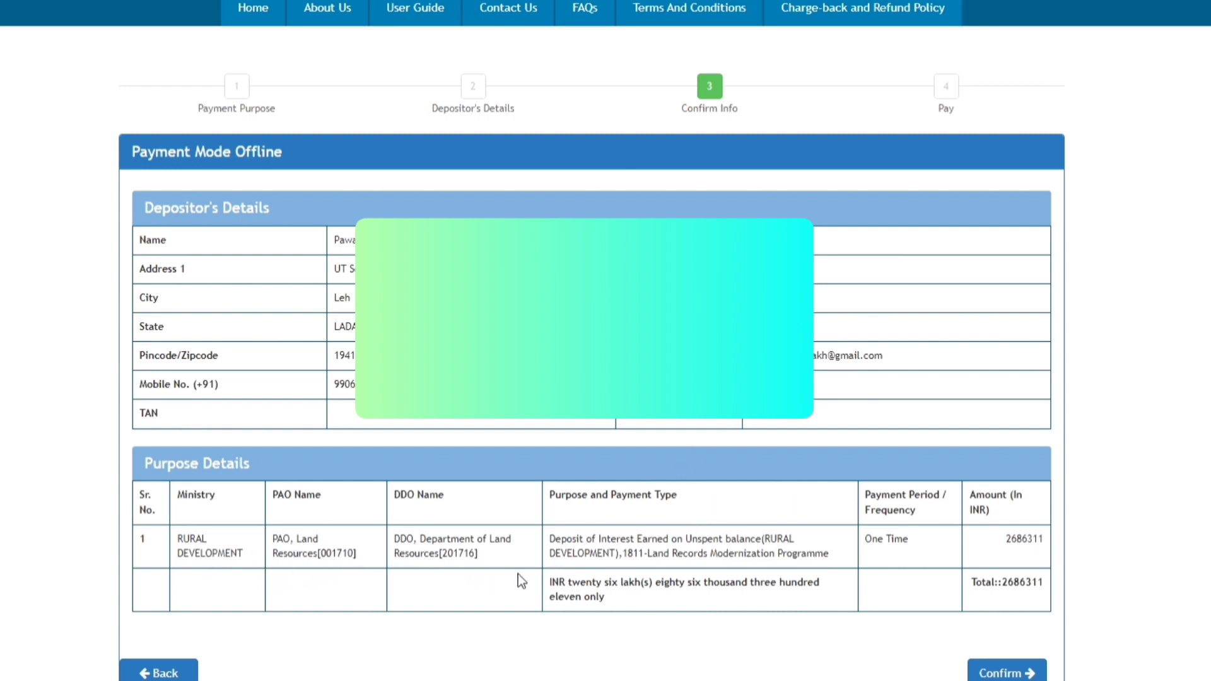
click(1013, 672)
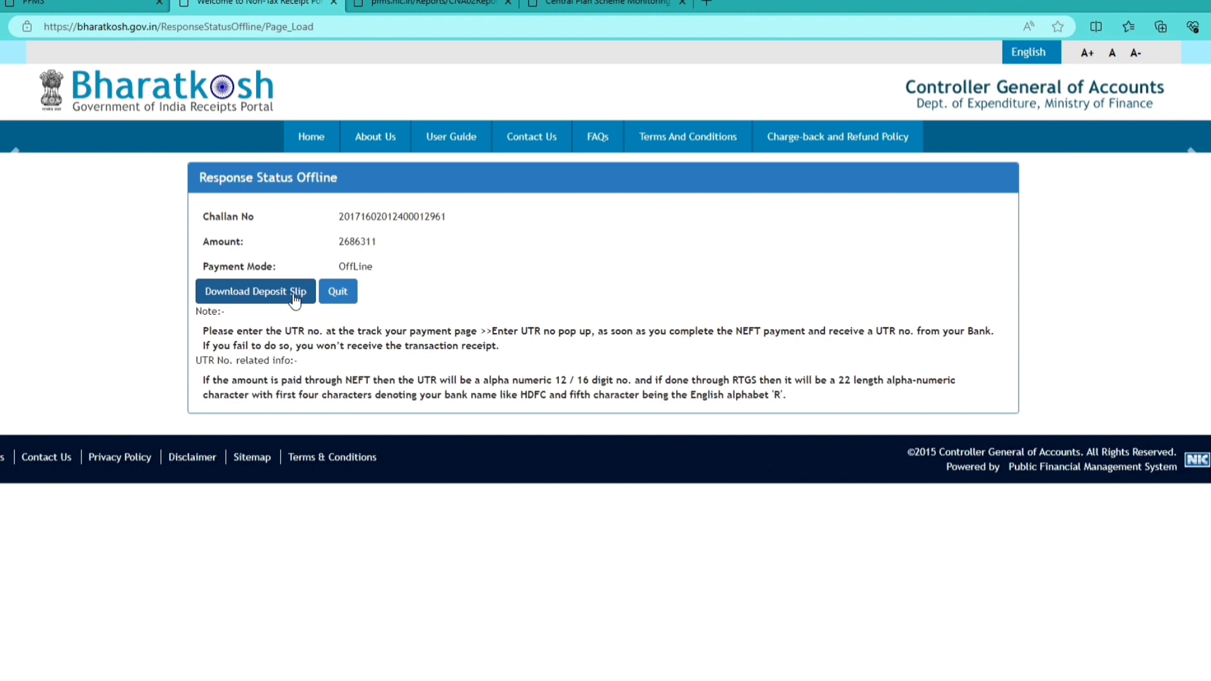
Step: Download the NEFT/RTGS deposit slip for the bank, open Deposit_Slip.pdf and highlight its URN number
click(258, 295)
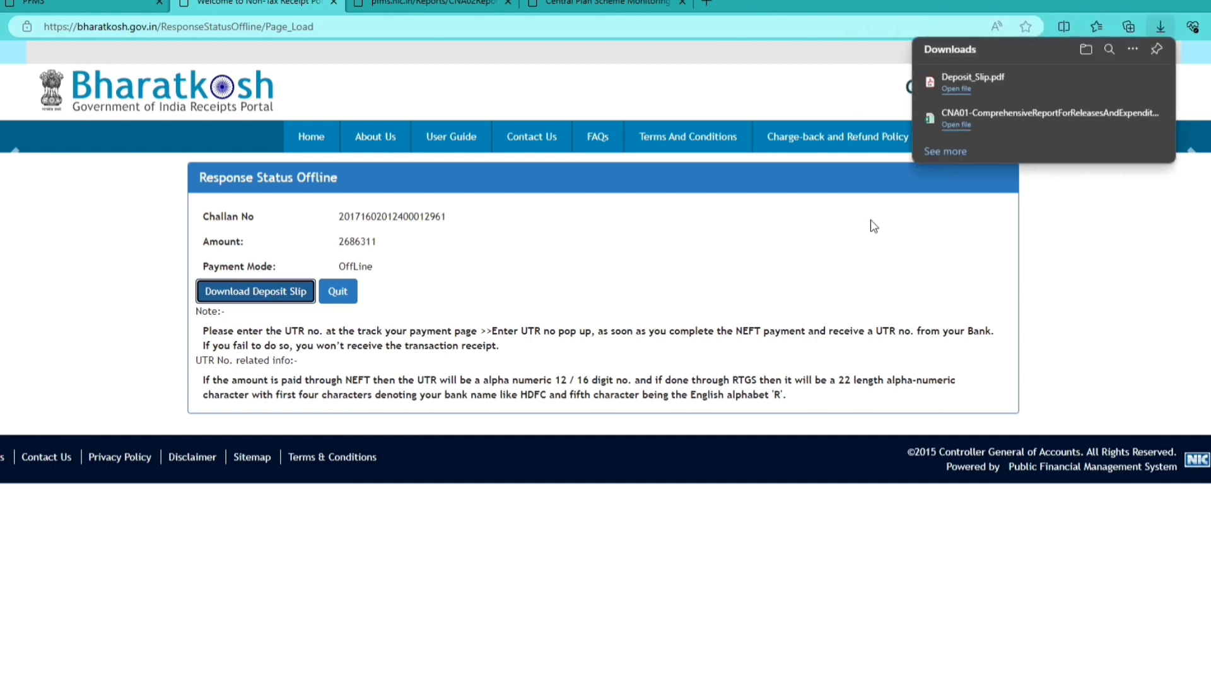
click(960, 81)
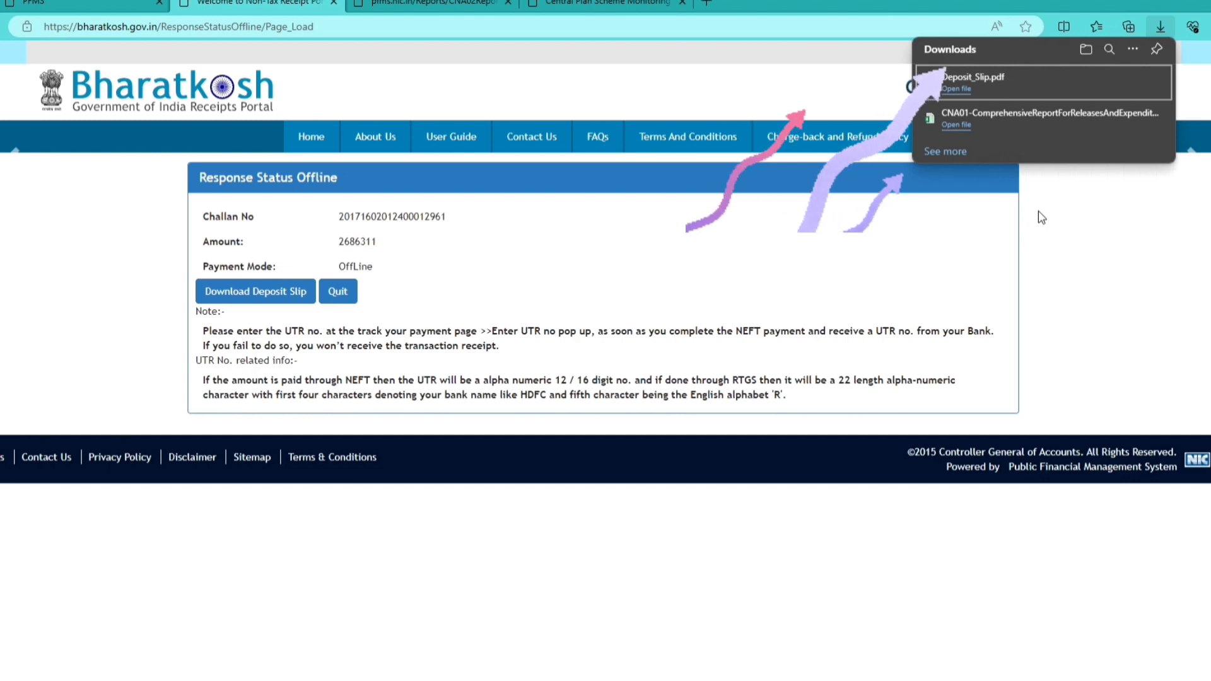
click(953, 87)
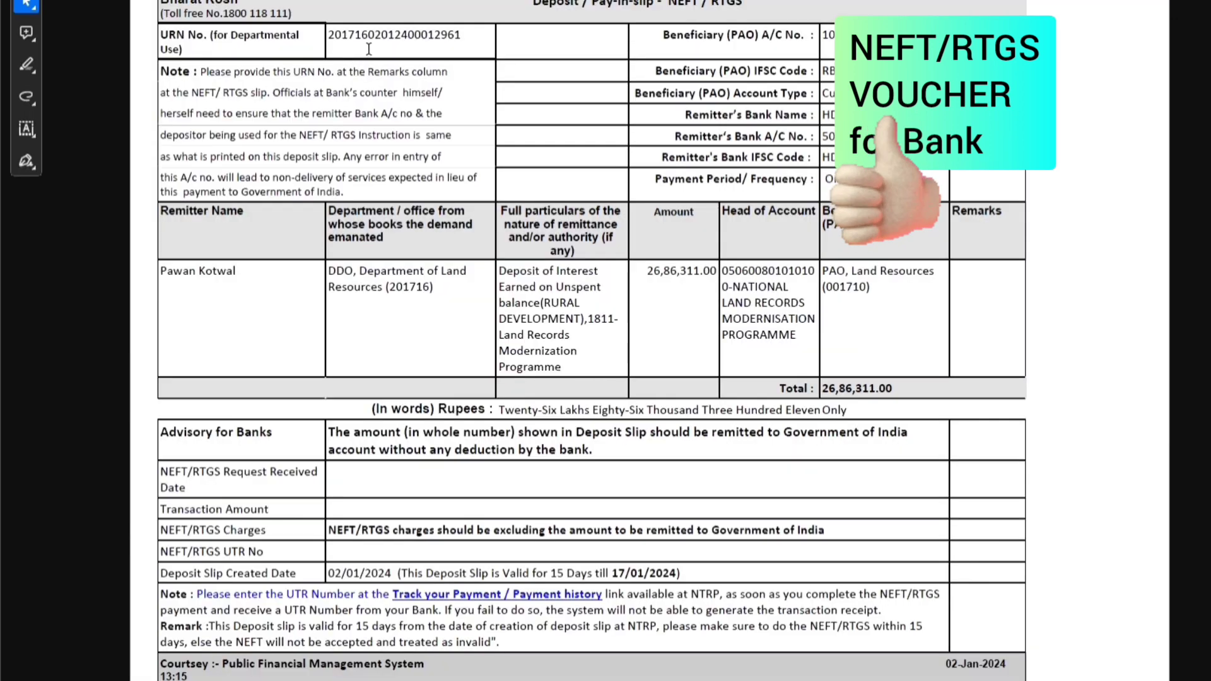
click(366, 34)
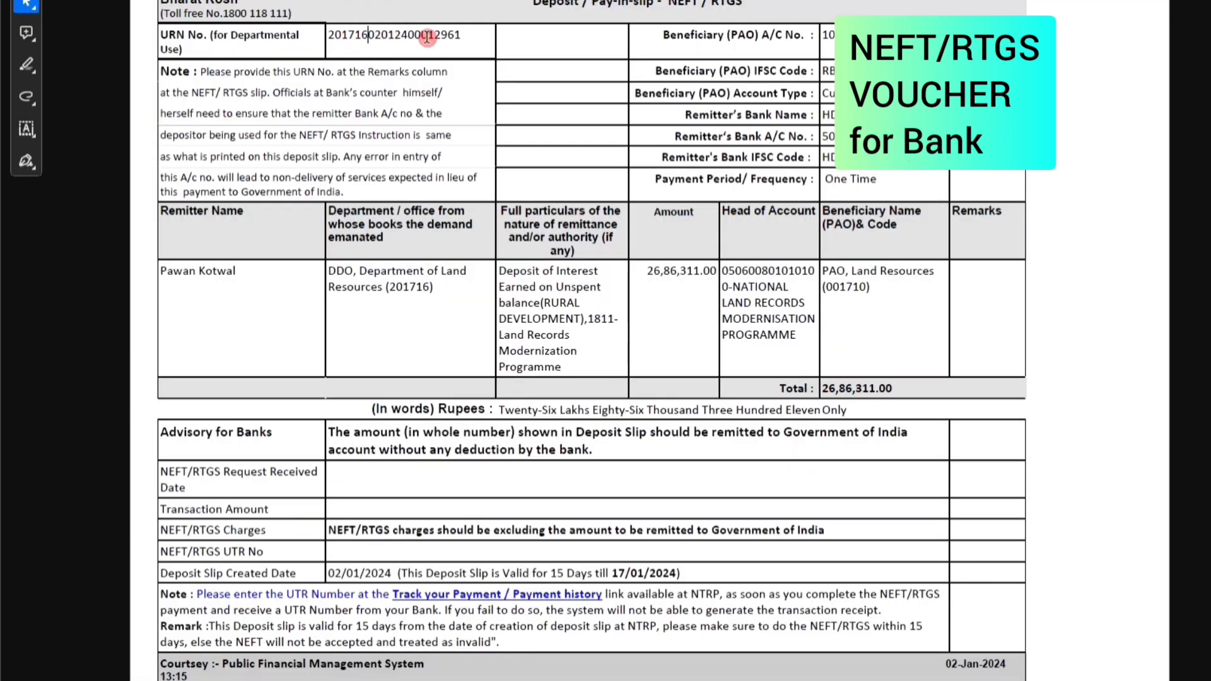
click(429, 36)
drag(463, 36, 328, 37)
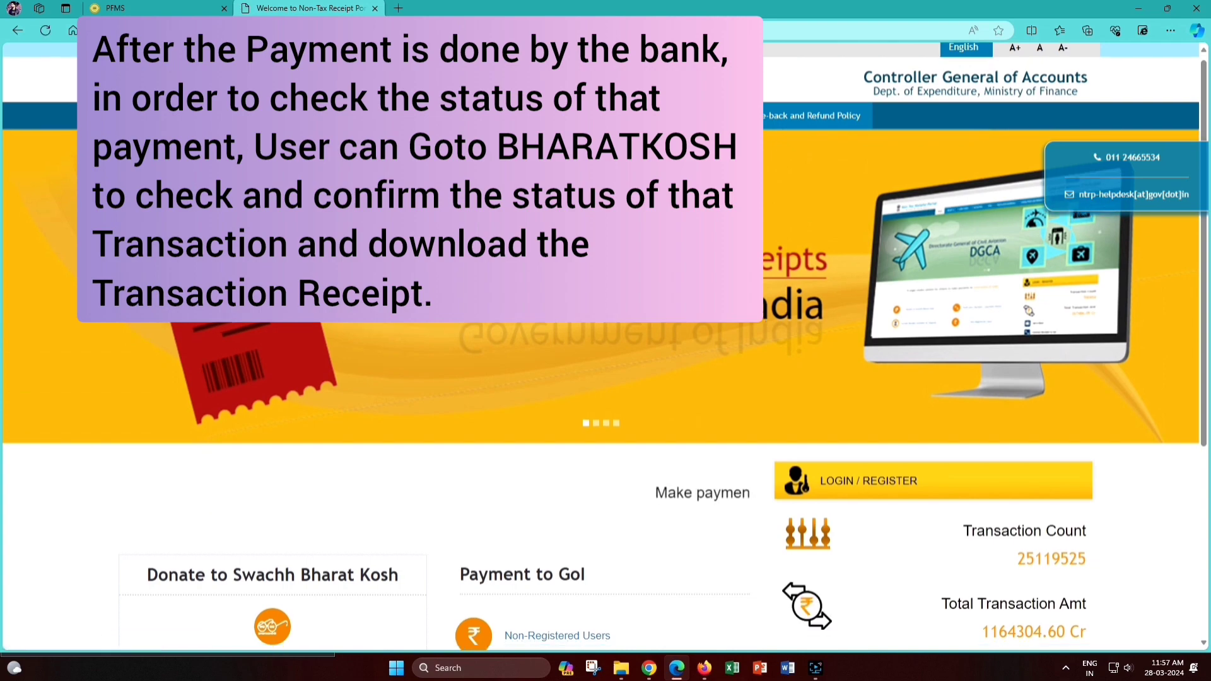
Step: Open payment tracking on the Bharatkosh site and verify the user for a normal transaction with the depositor's e-mail and the captcha
scroll(553, 359, down, 5)
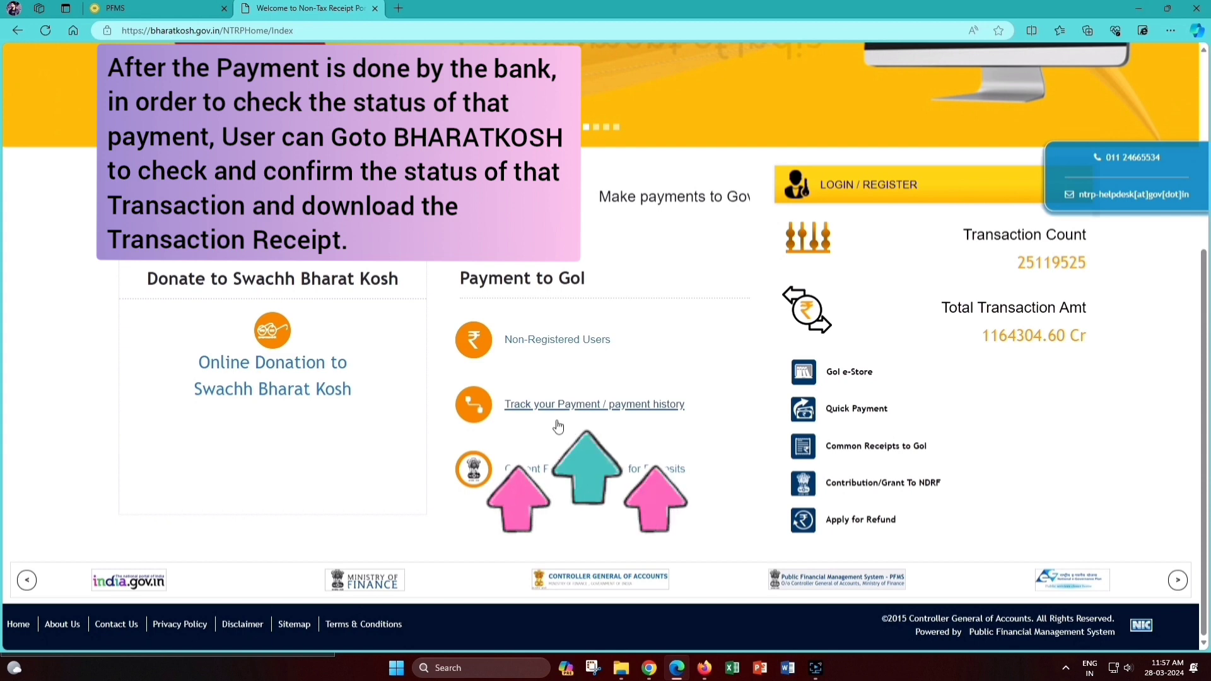
click(575, 405)
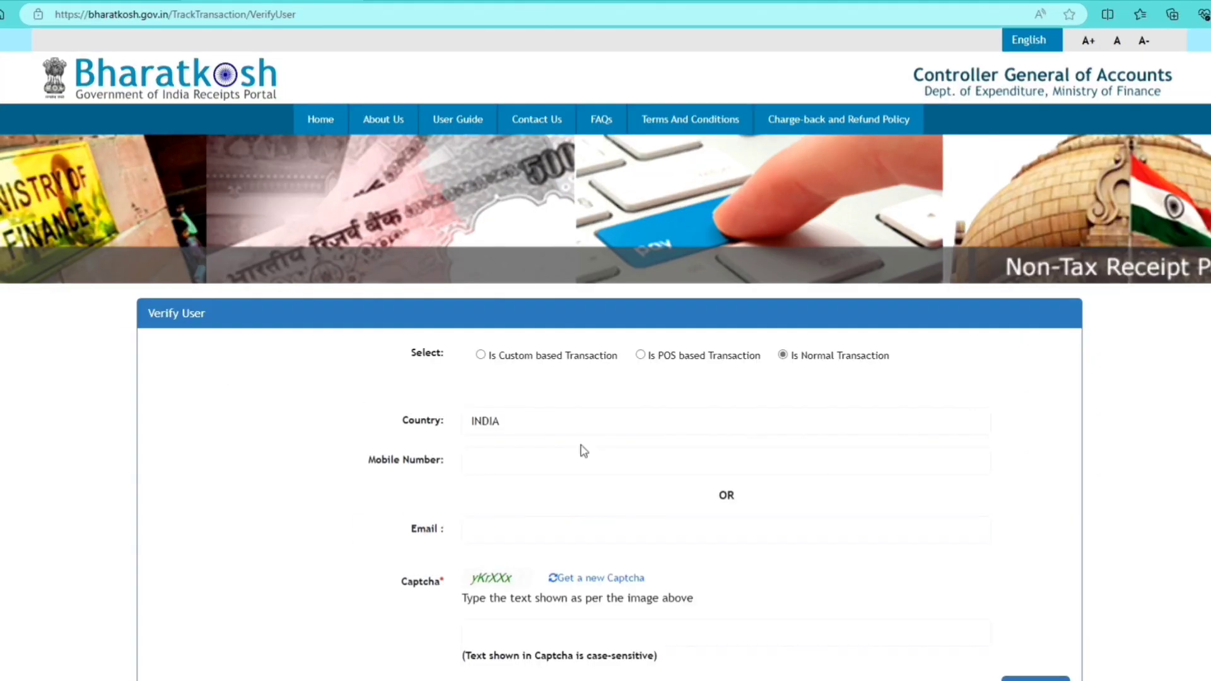
click(503, 530)
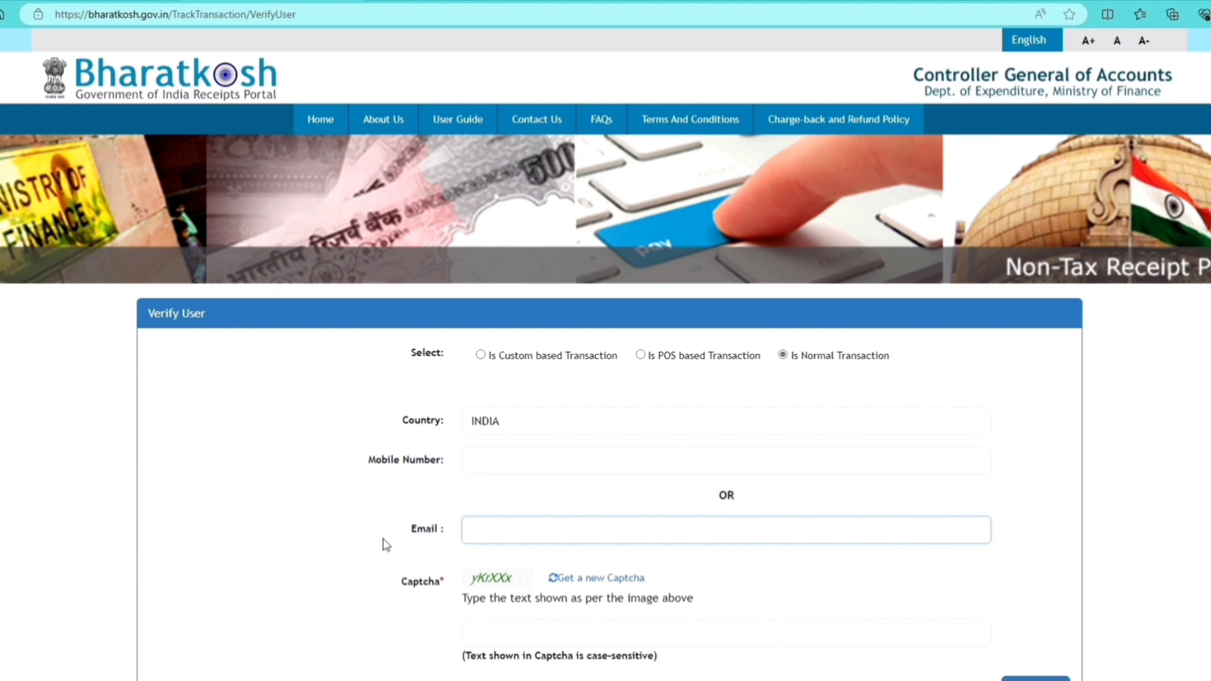
click(580, 636)
text(yKrXXx)
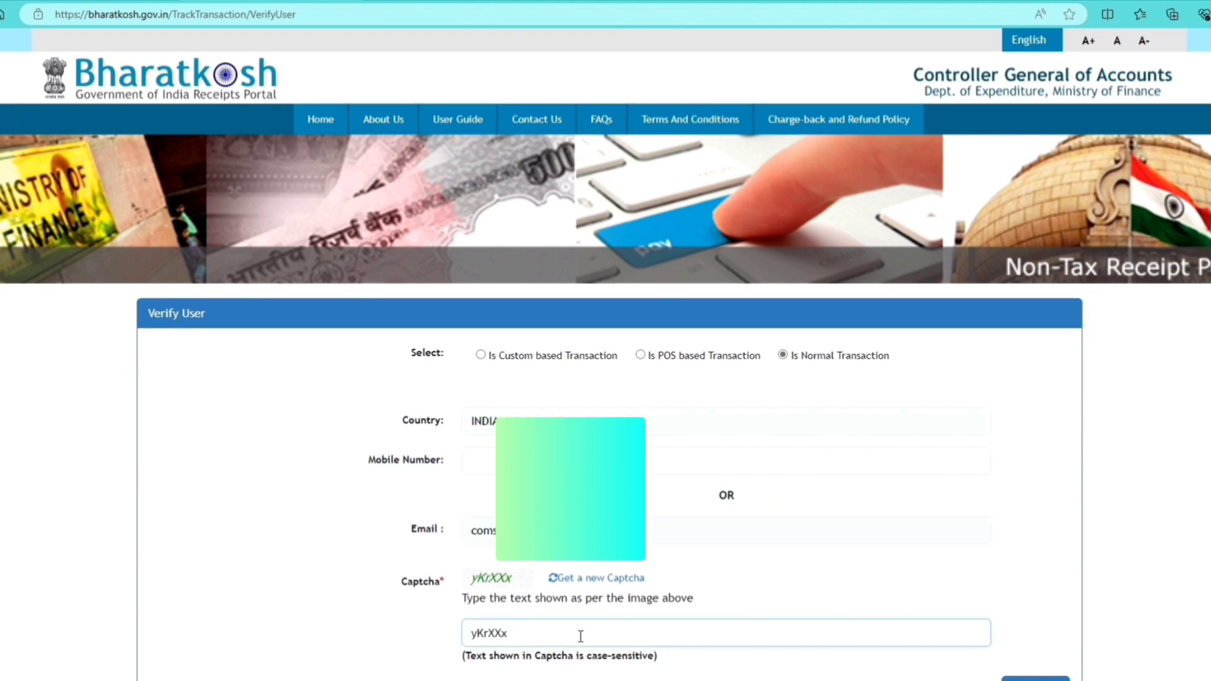
scroll(580, 636, down, 1)
click(1042, 653)
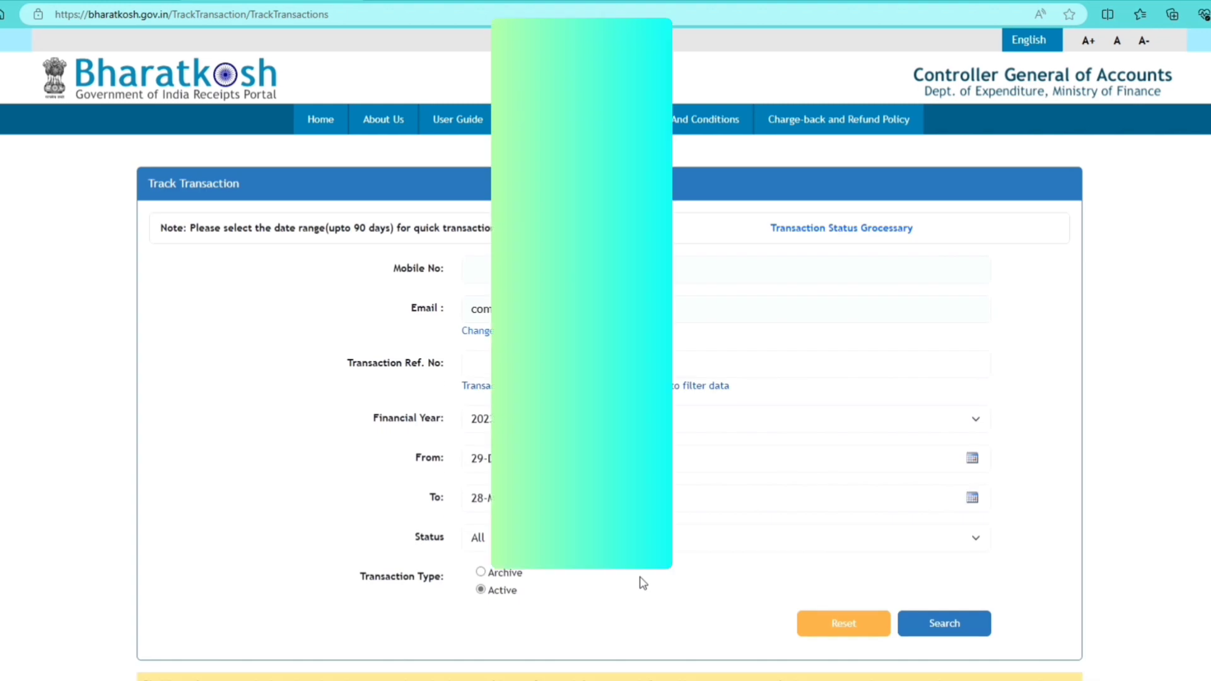
Step: Search the active transactions of financial year 2023-2024 and check the payment's status and UTR number
scroll(643, 583, down, 3)
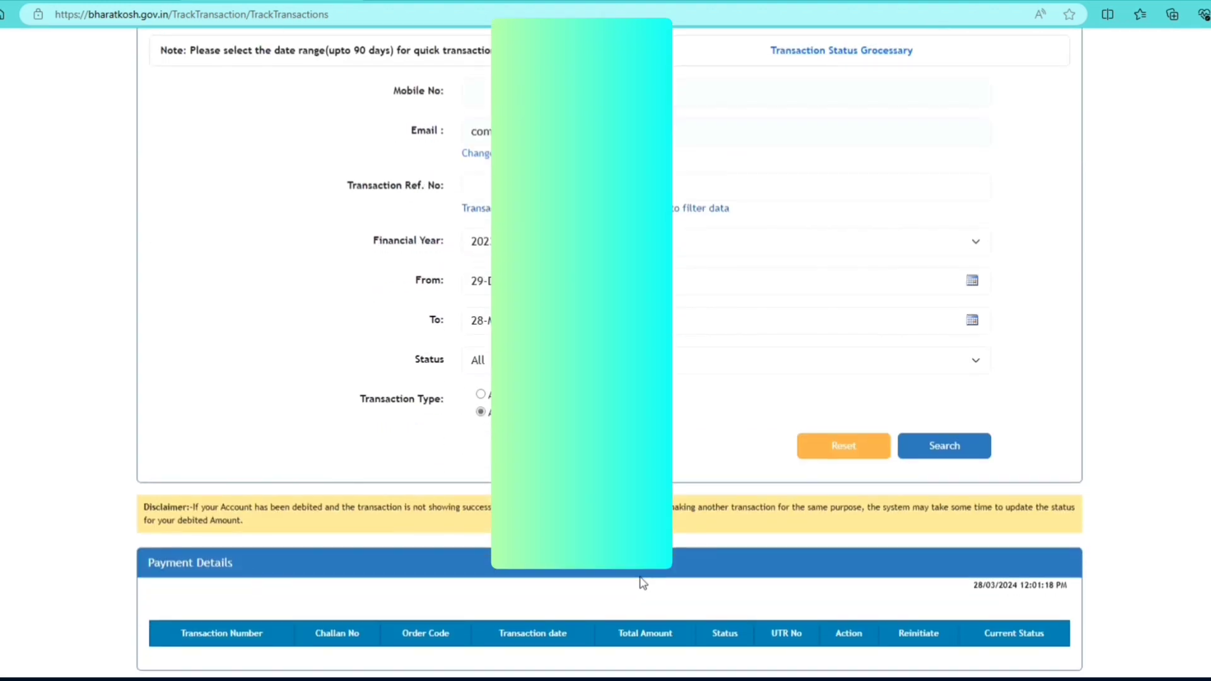
scroll(624, 603, down, 2)
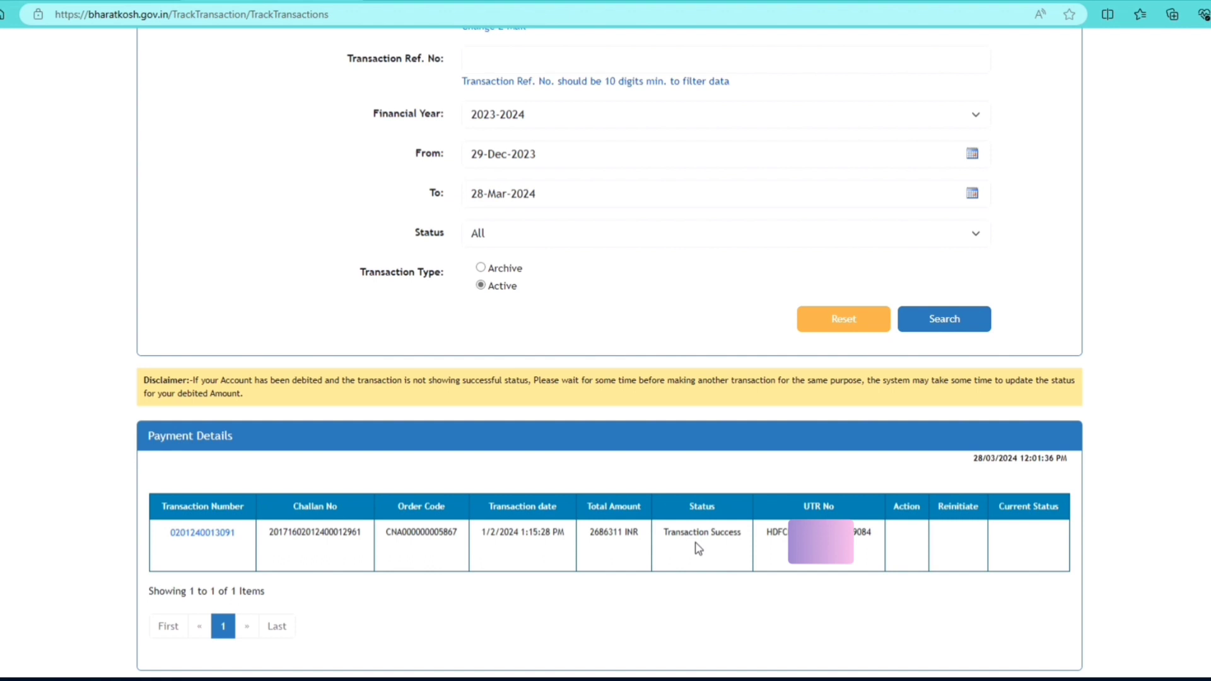
double_click(769, 533)
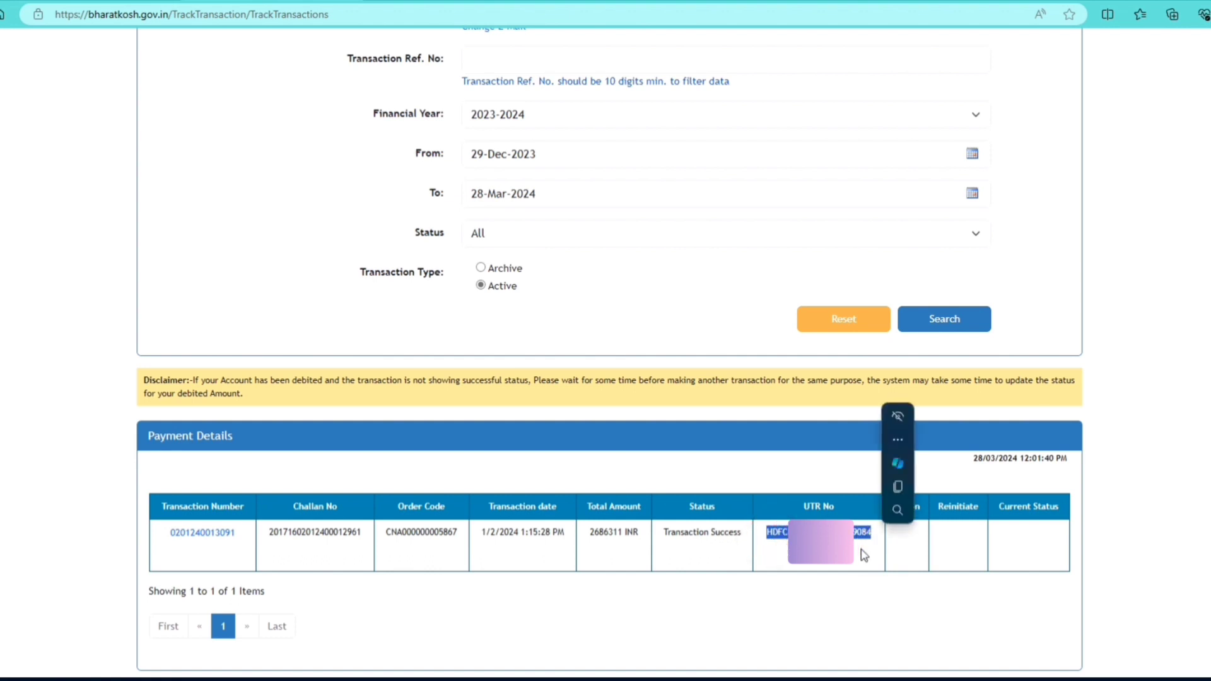
click(854, 566)
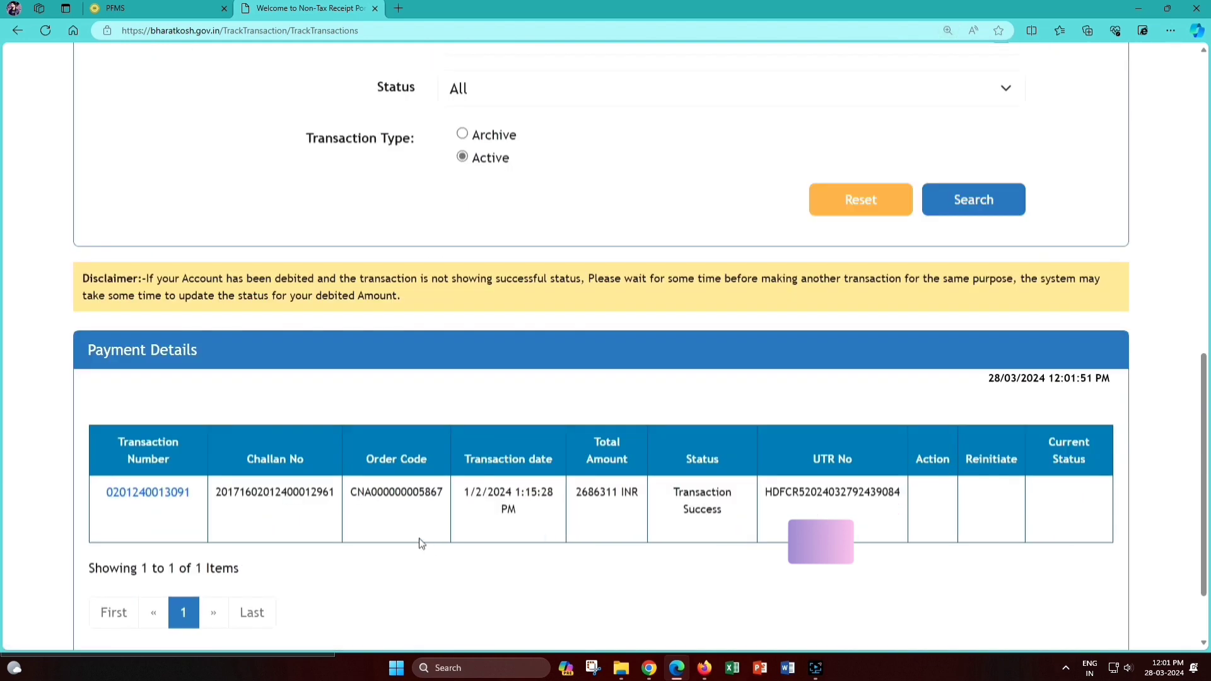
Step: Open the details of the listed transaction, download its transaction receipt PDF and open the file
click(148, 493)
scroll(369, 349, down, 7)
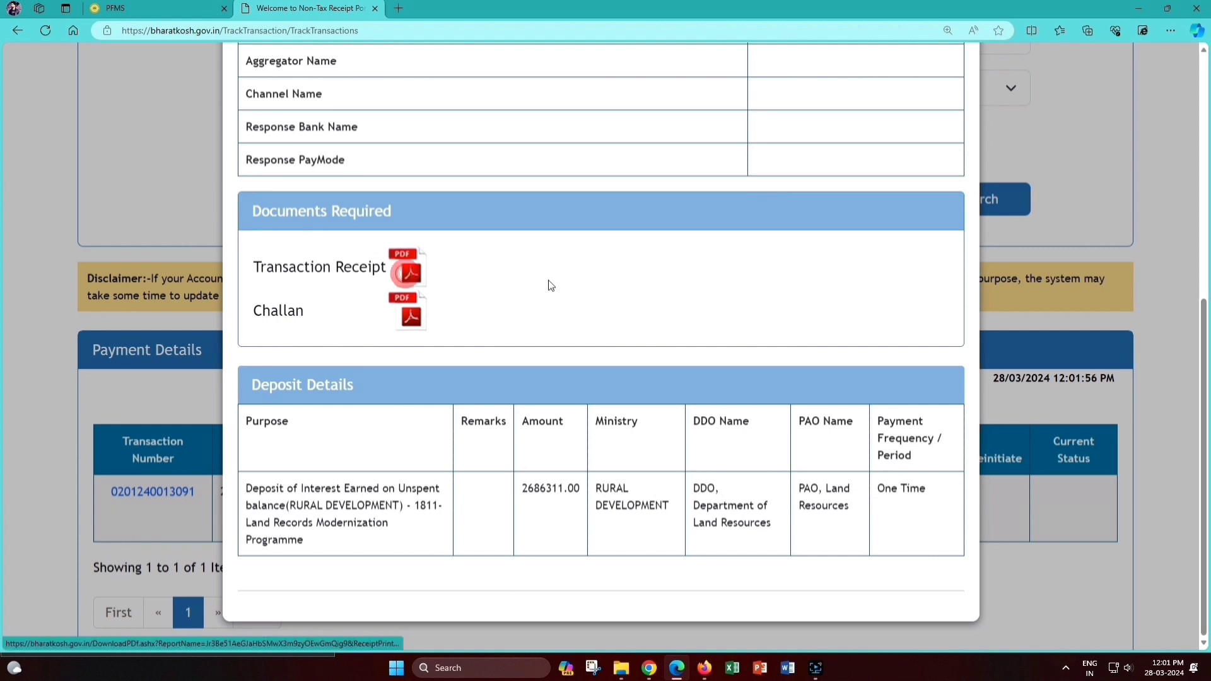
click(409, 268)
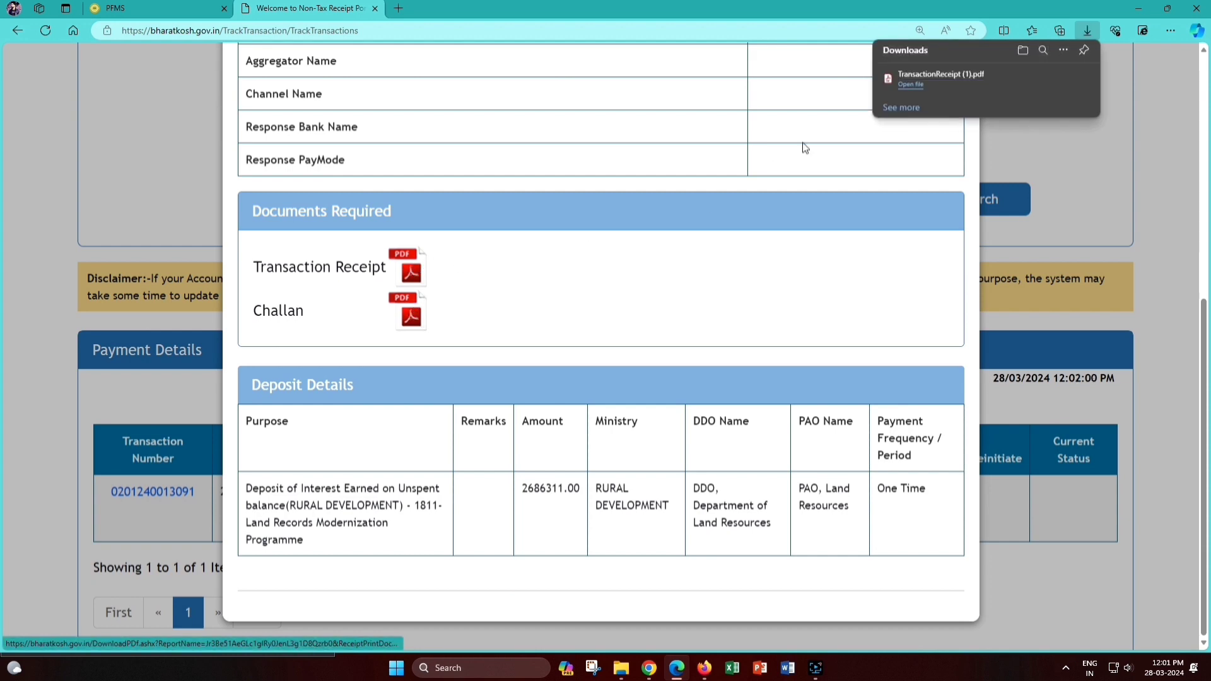
click(906, 82)
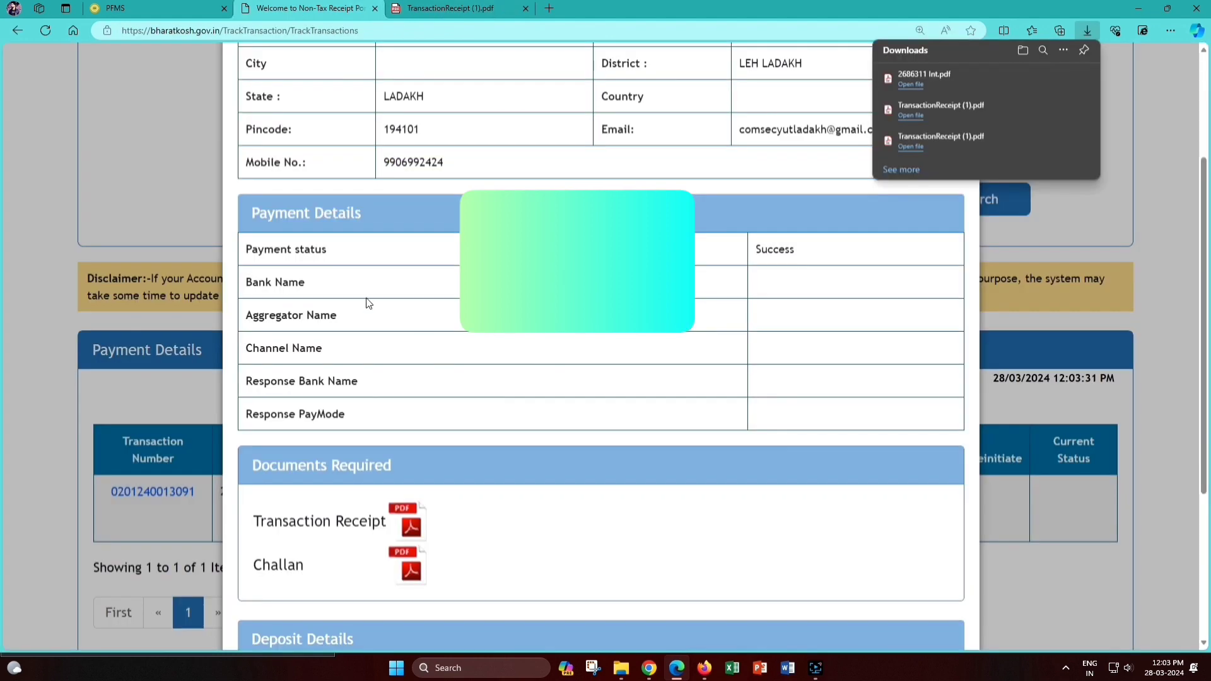
click(168, 174)
scroll(449, 298, up, 6)
Step: Switch to PFMS as the AgencyDO user, open the Deduction Settlement page and choose Interest Earned Settlement
scroll(448, 300, down, 7)
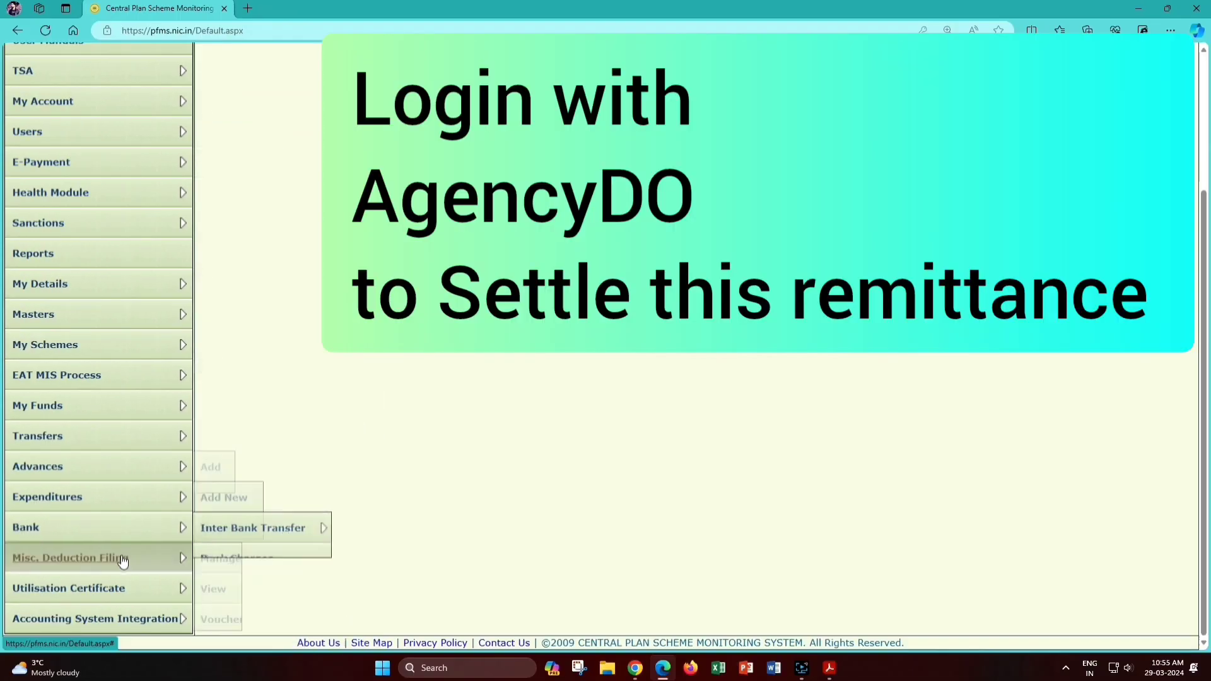
mouse_move(123, 561)
scroll(253, 587, down, 4)
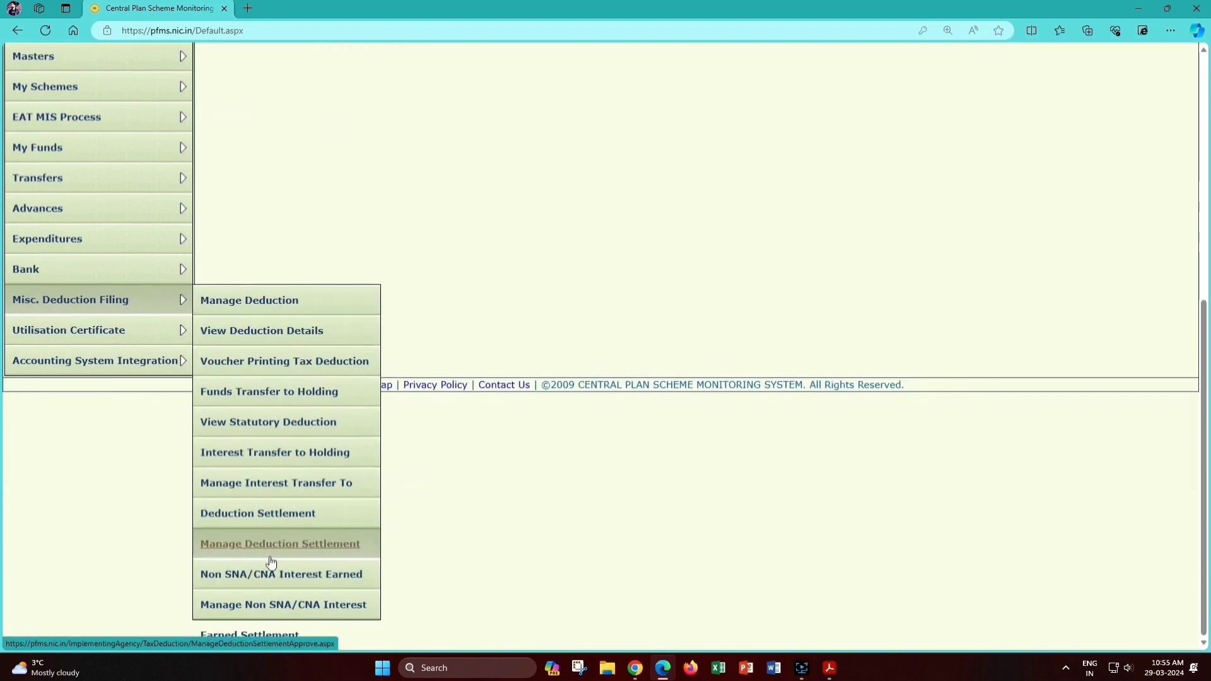
click(351, 518)
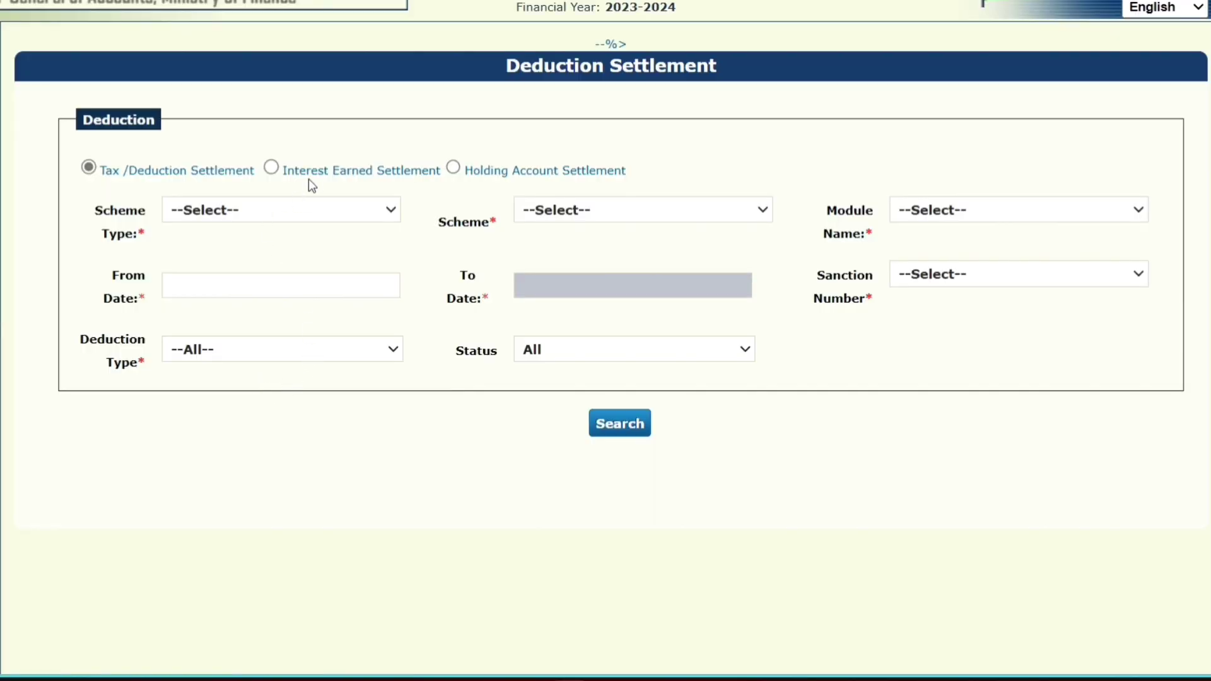
click(274, 169)
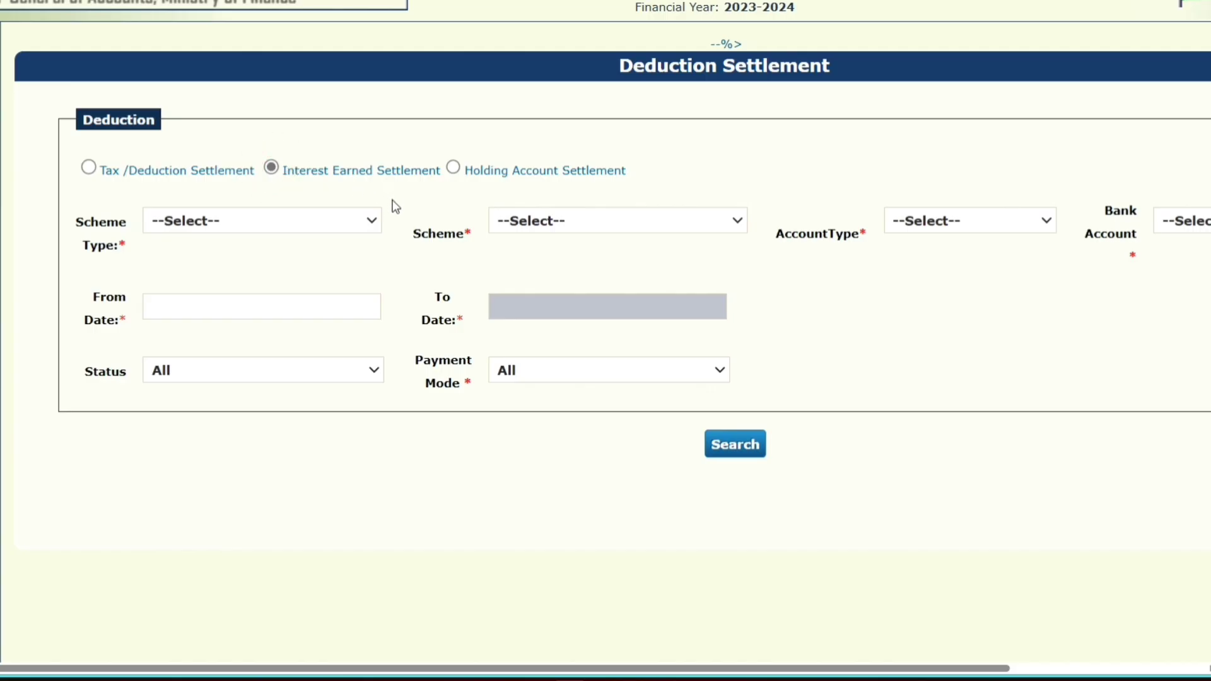
Step: Set the settlement filter to Central Sector Scheme, the Digital India Land Records Modernisation Programme scheme and from date 01/01/2024
click(366, 222)
click(275, 312)
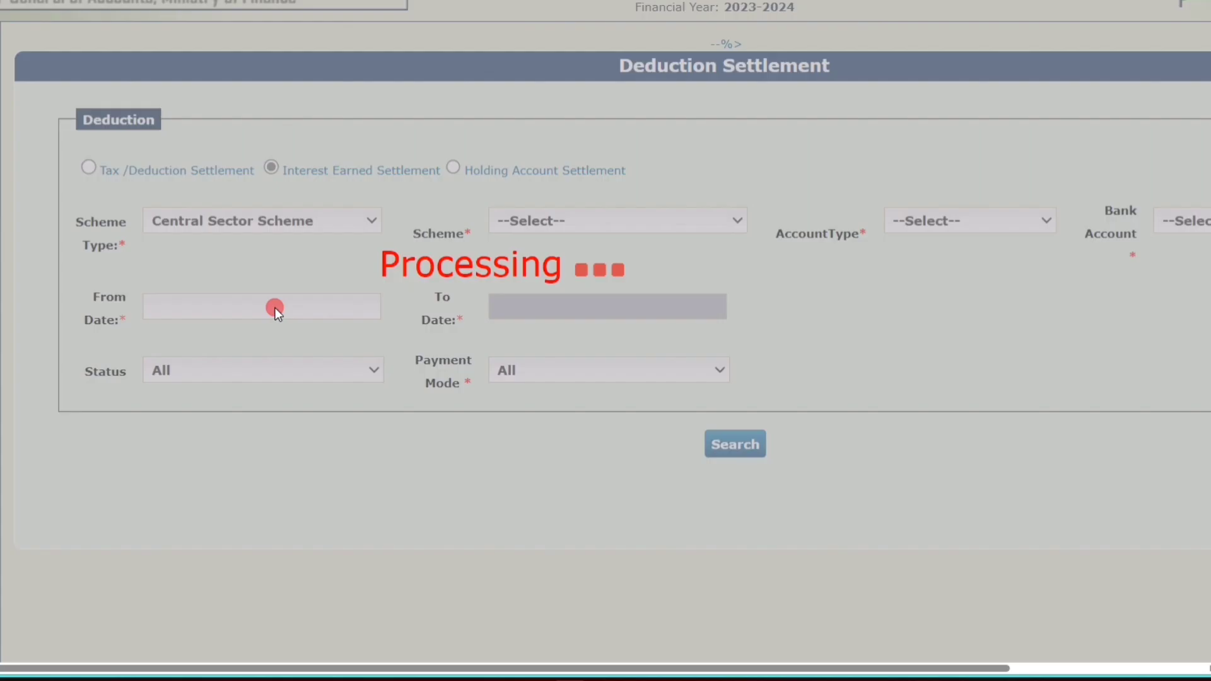
click(523, 222)
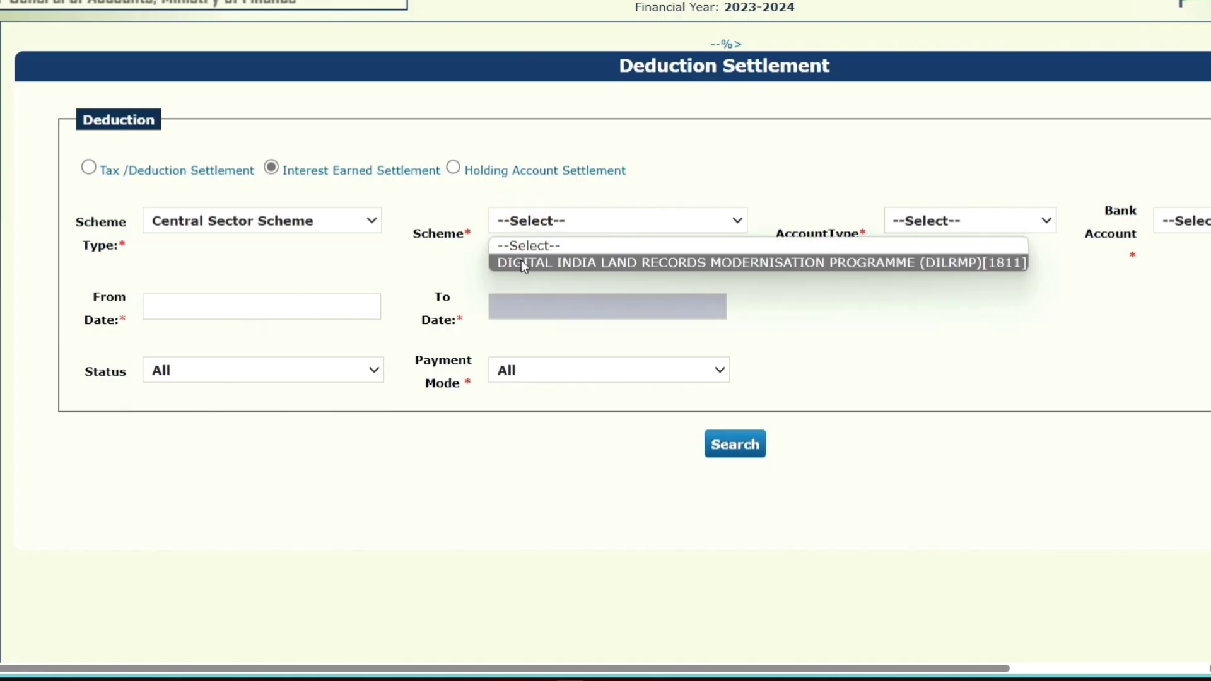
click(521, 261)
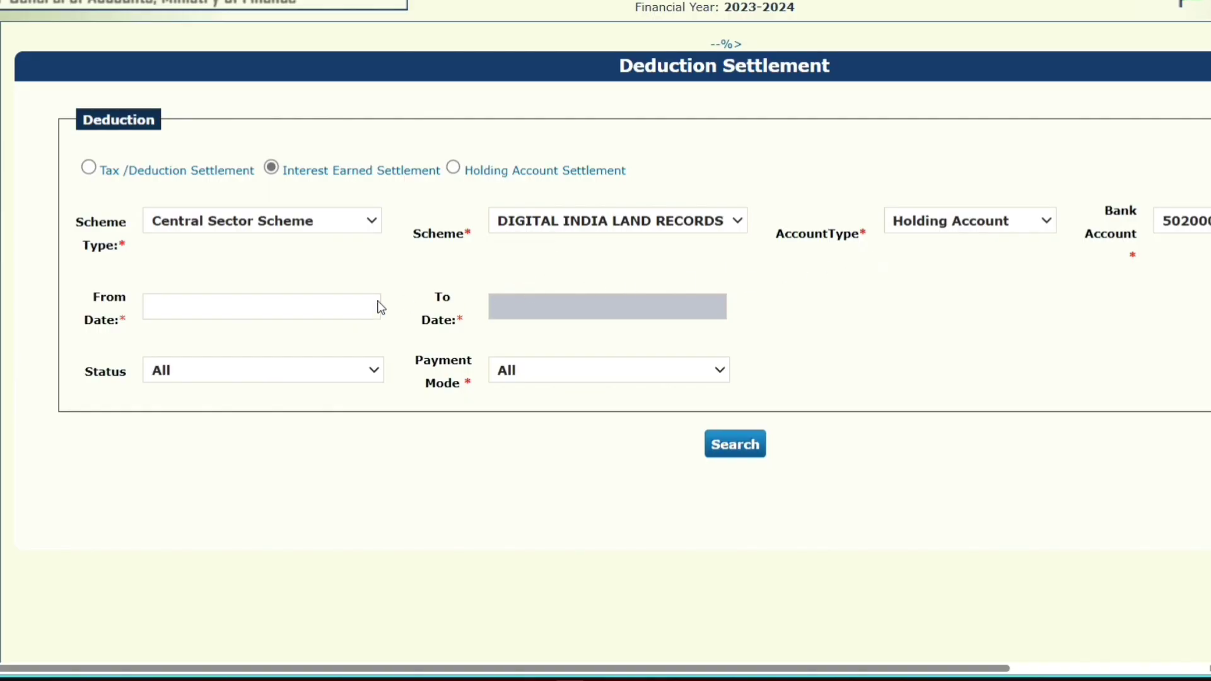
click(312, 305)
click(158, 335)
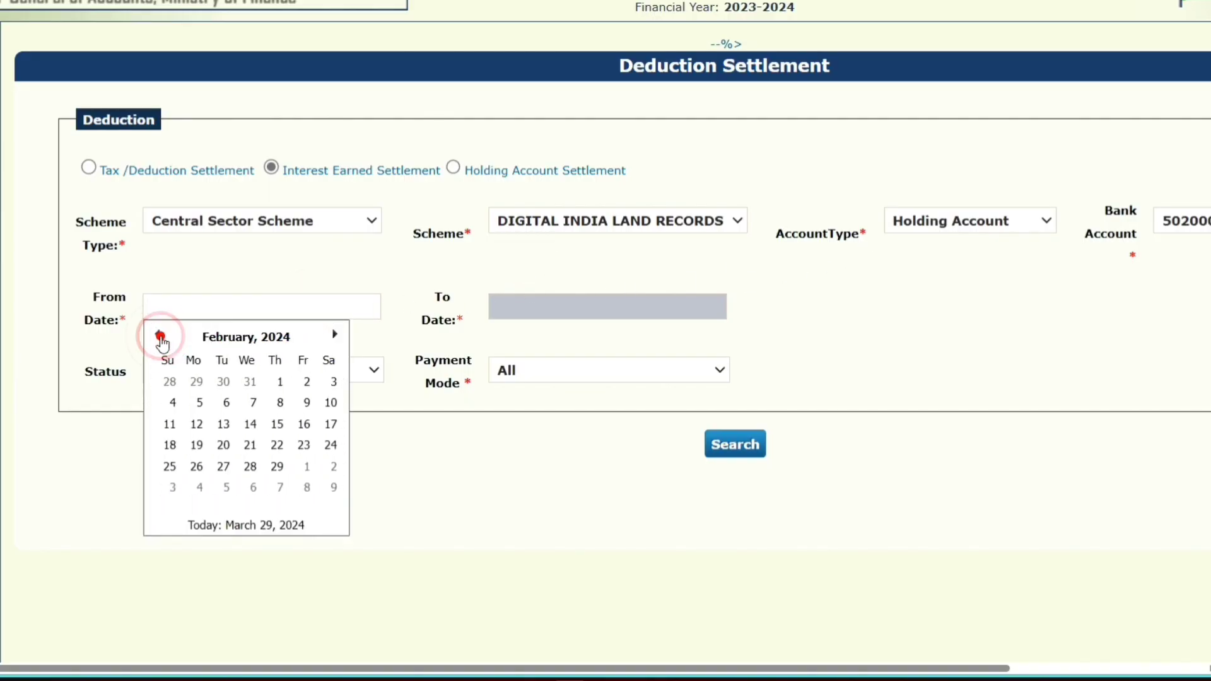
click(158, 334)
click(199, 381)
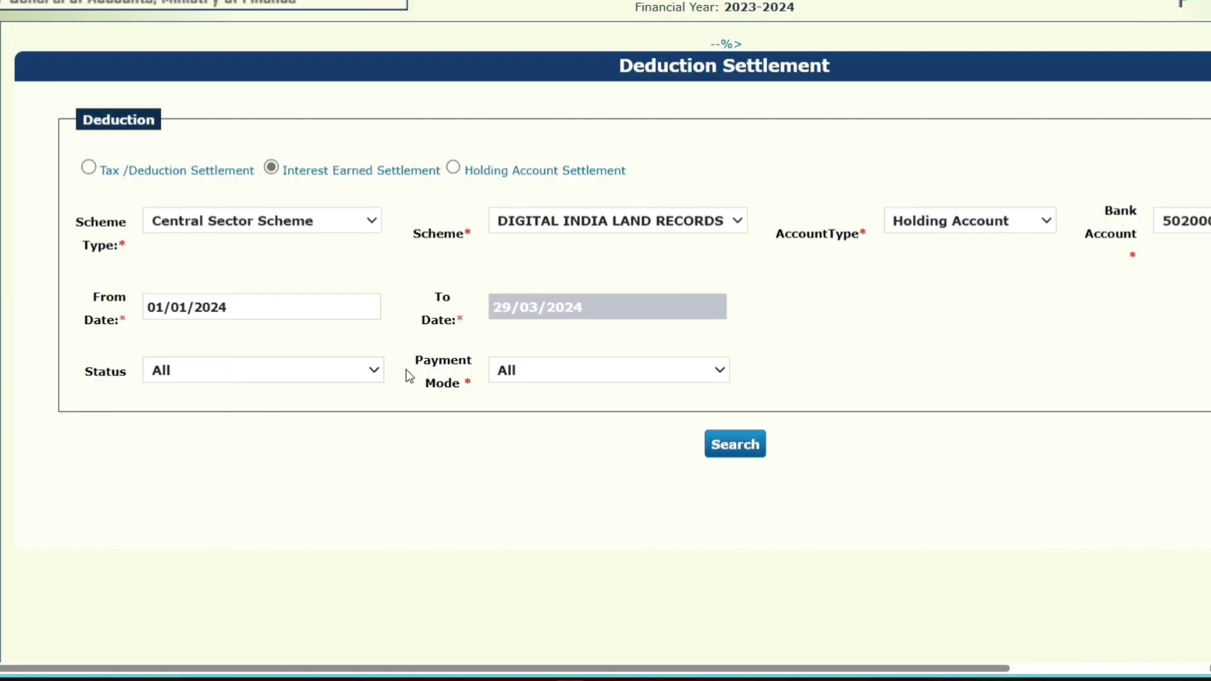
Step: Search the interest deductions with payment mode All and select all the listed credit interest entries
click(521, 369)
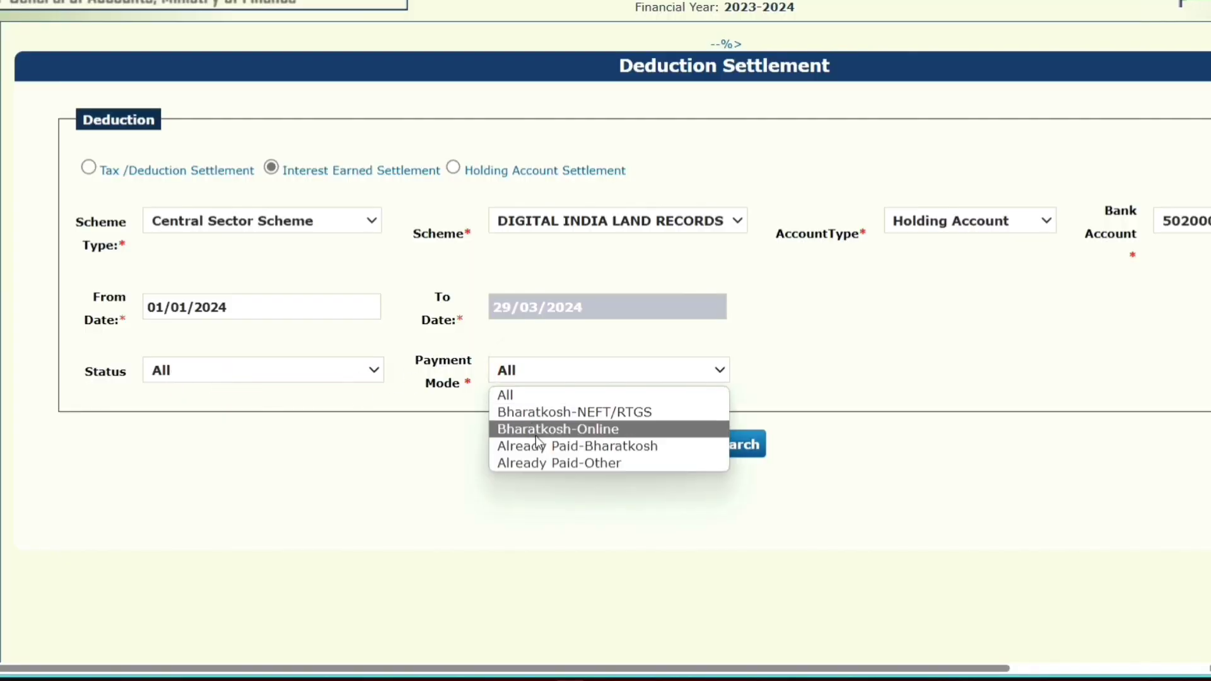
click(535, 396)
click(754, 450)
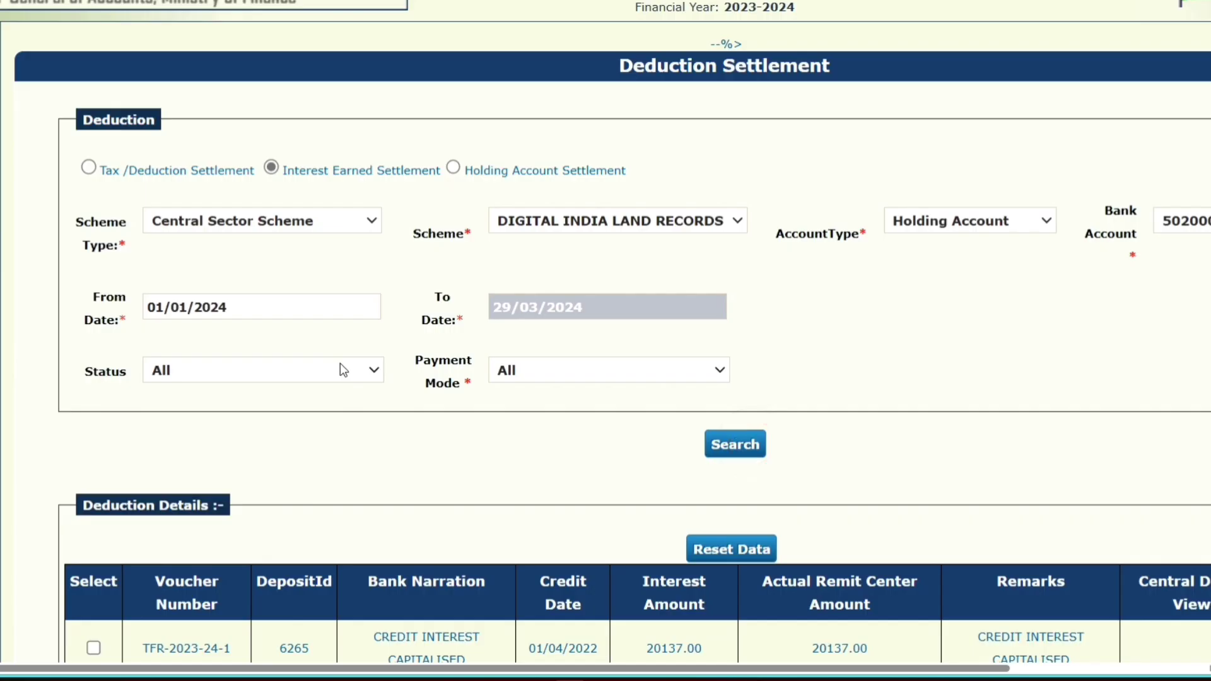
scroll(339, 363, down, 4)
click(232, 270)
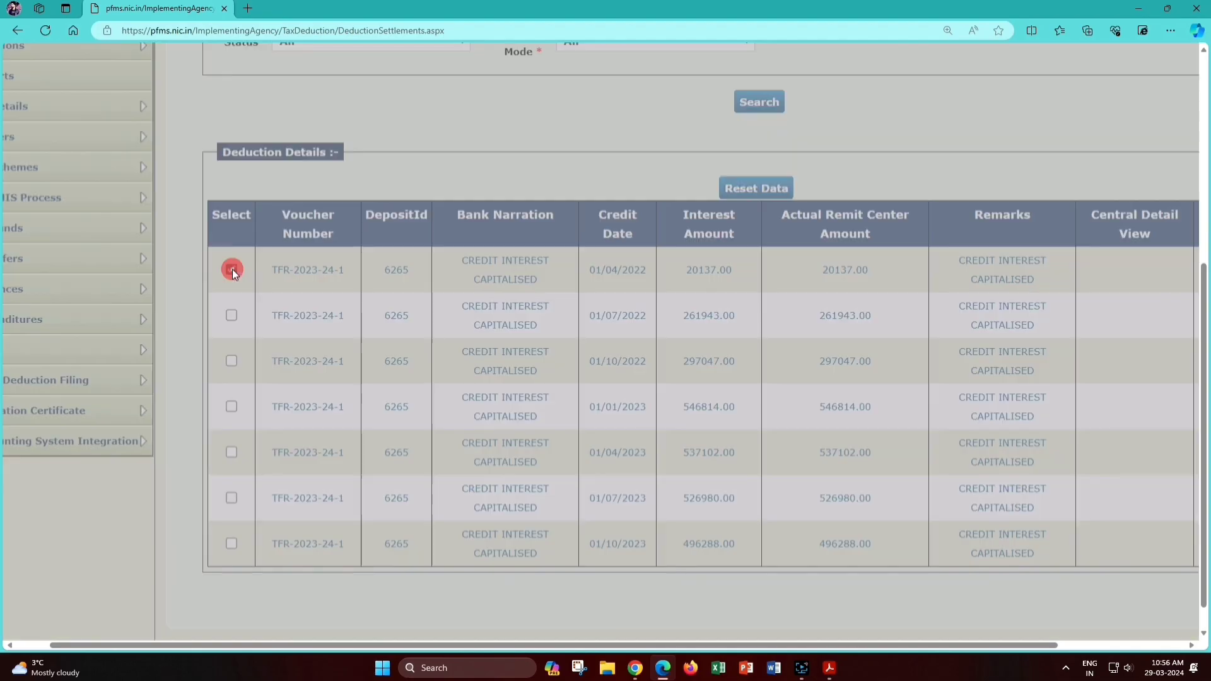
Step: Set the challan search to type Central Challan Details with Challan No as the instrument type
scroll(521, 360, down, 5)
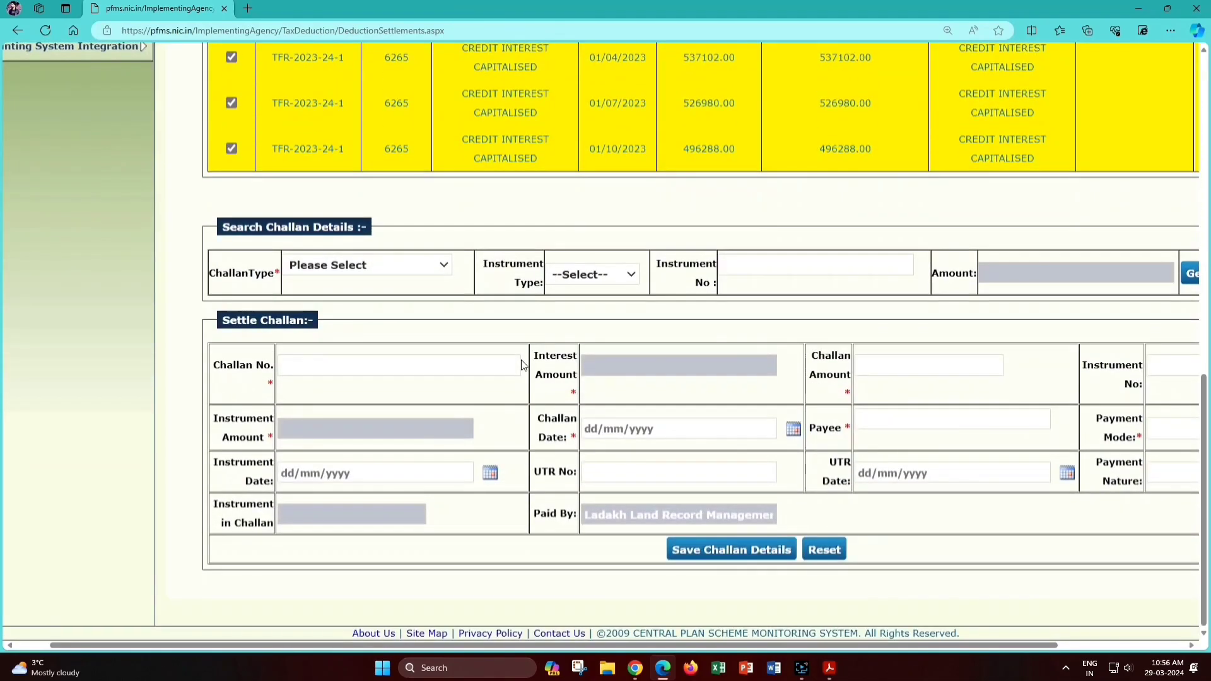
scroll(522, 359, right, 3)
click(261, 265)
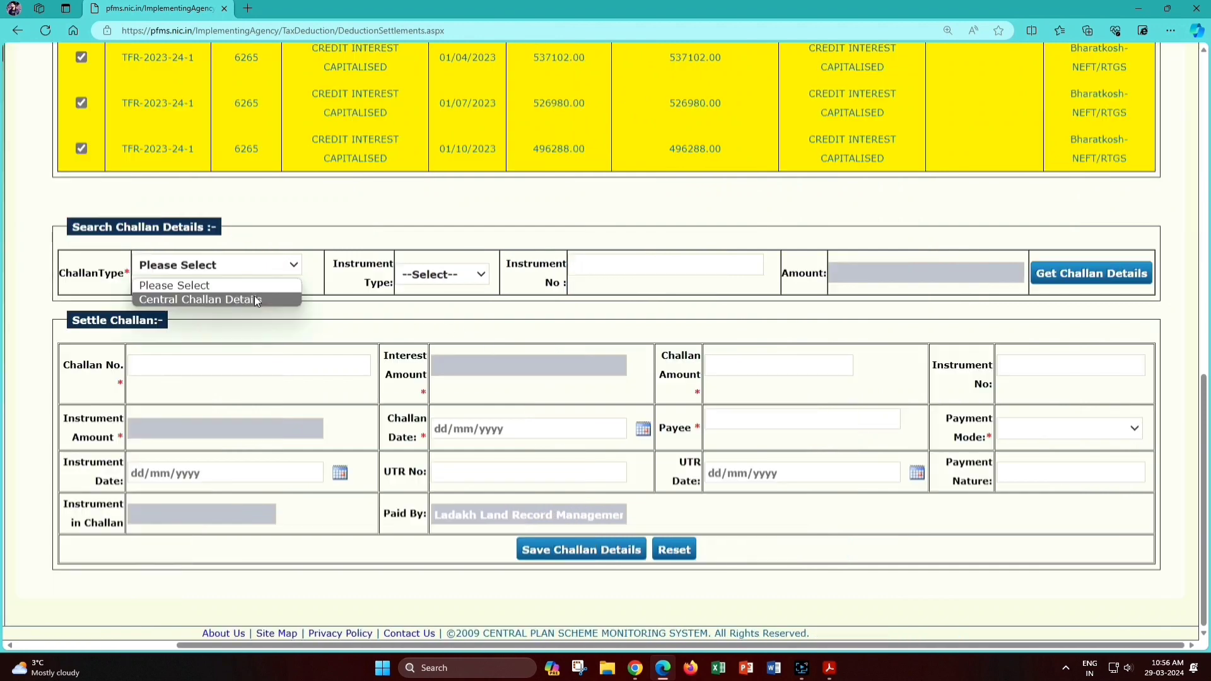
click(254, 301)
click(440, 276)
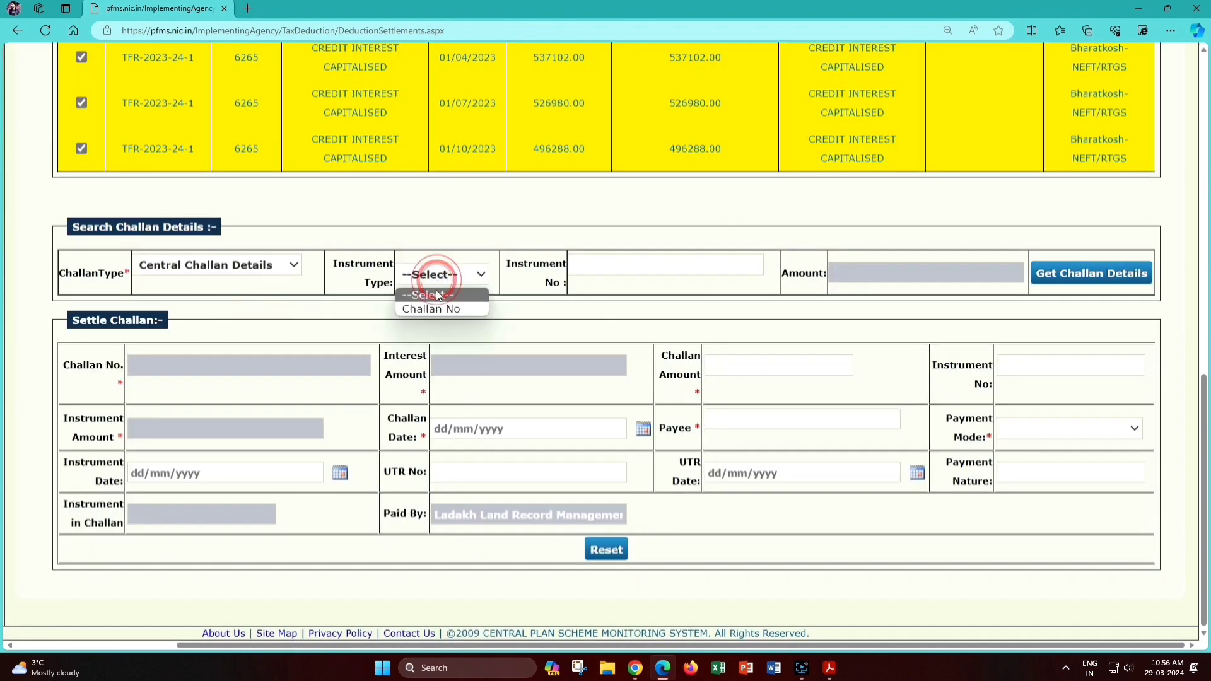
click(438, 308)
click(578, 266)
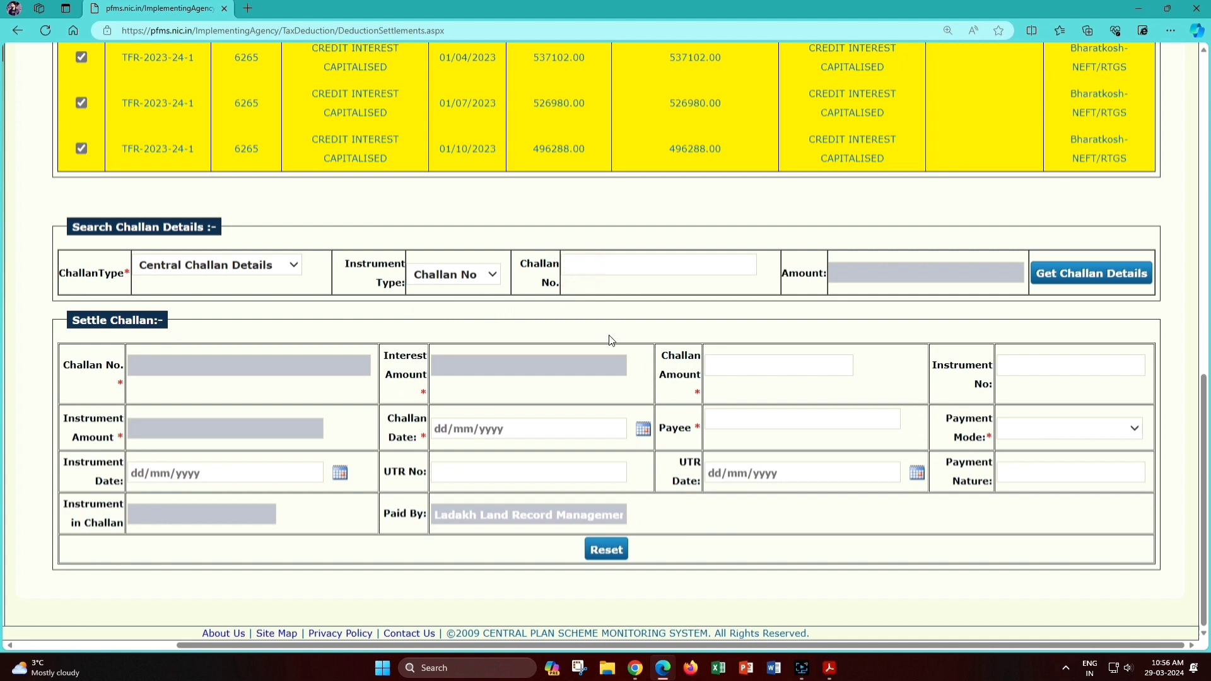
Step: Copy the URN number from Deposit_Slip.pdf into the challan number, get the challan details and check the fetched challan number and interest amount
click(828, 669)
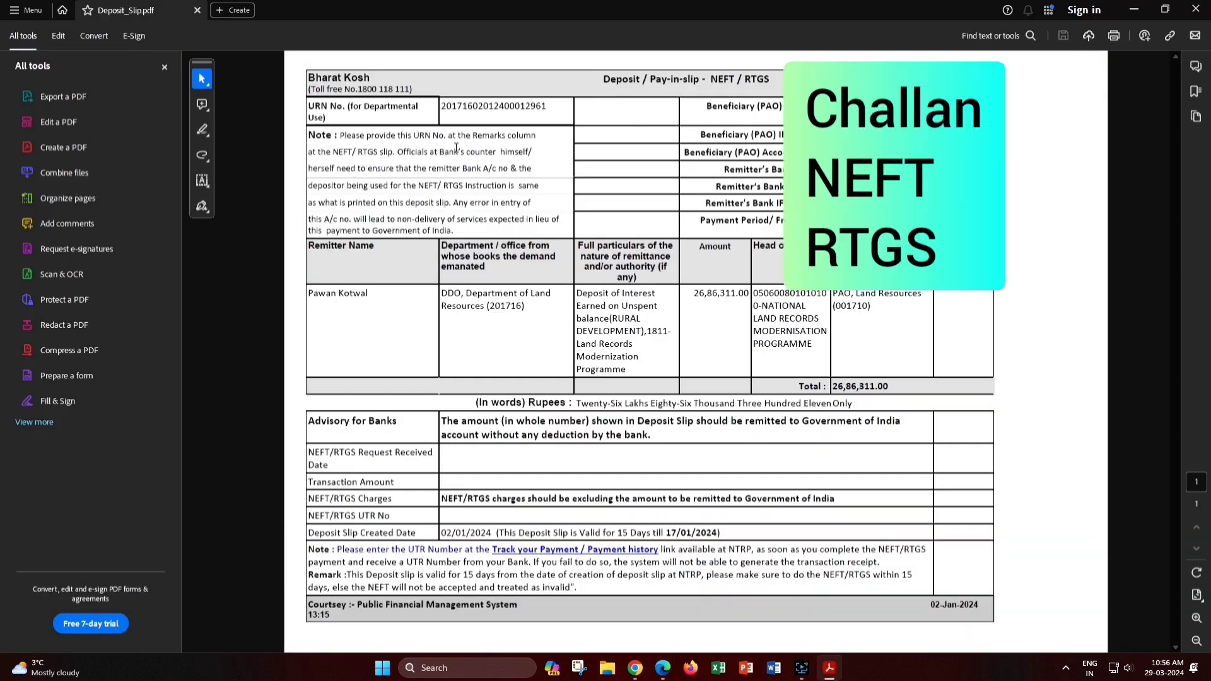
drag(443, 107, 540, 106)
key(alt+Tab)
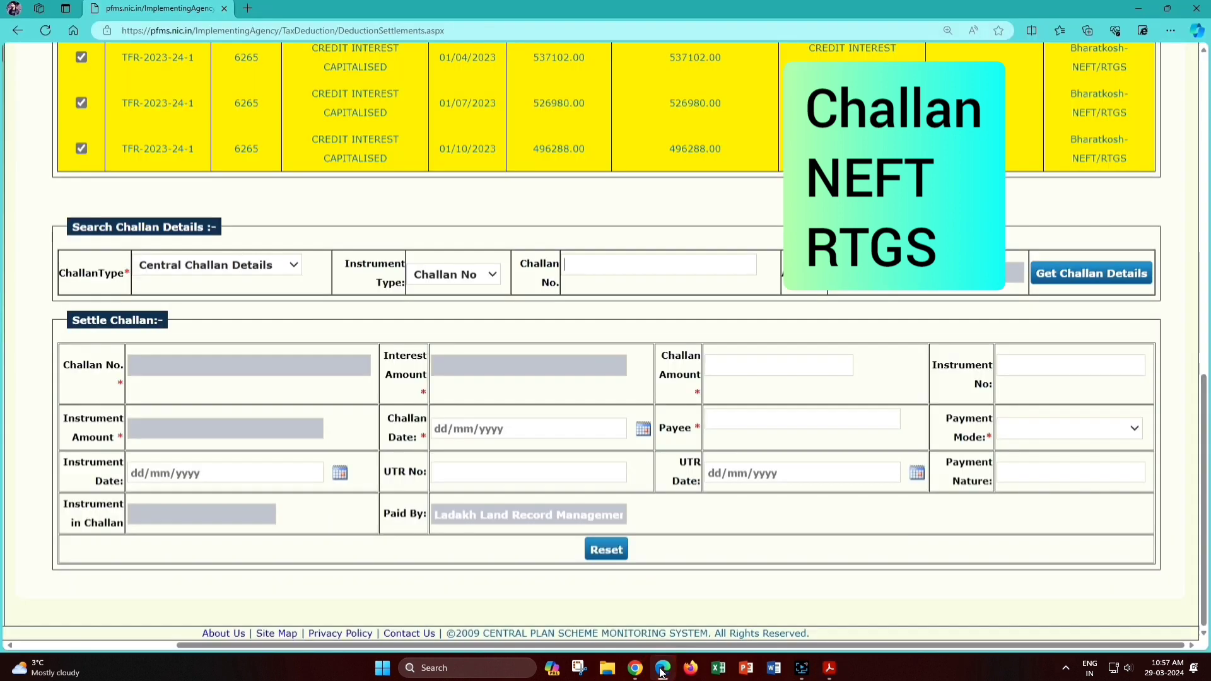
click(614, 271)
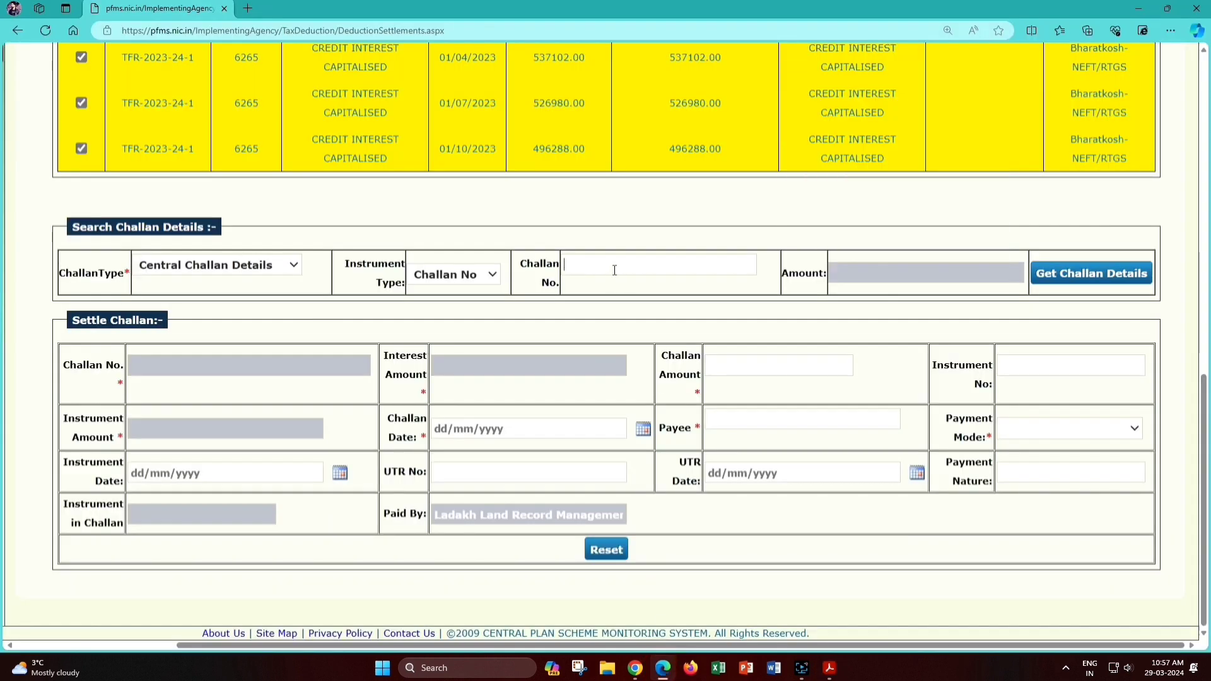
key(ctrl+v)
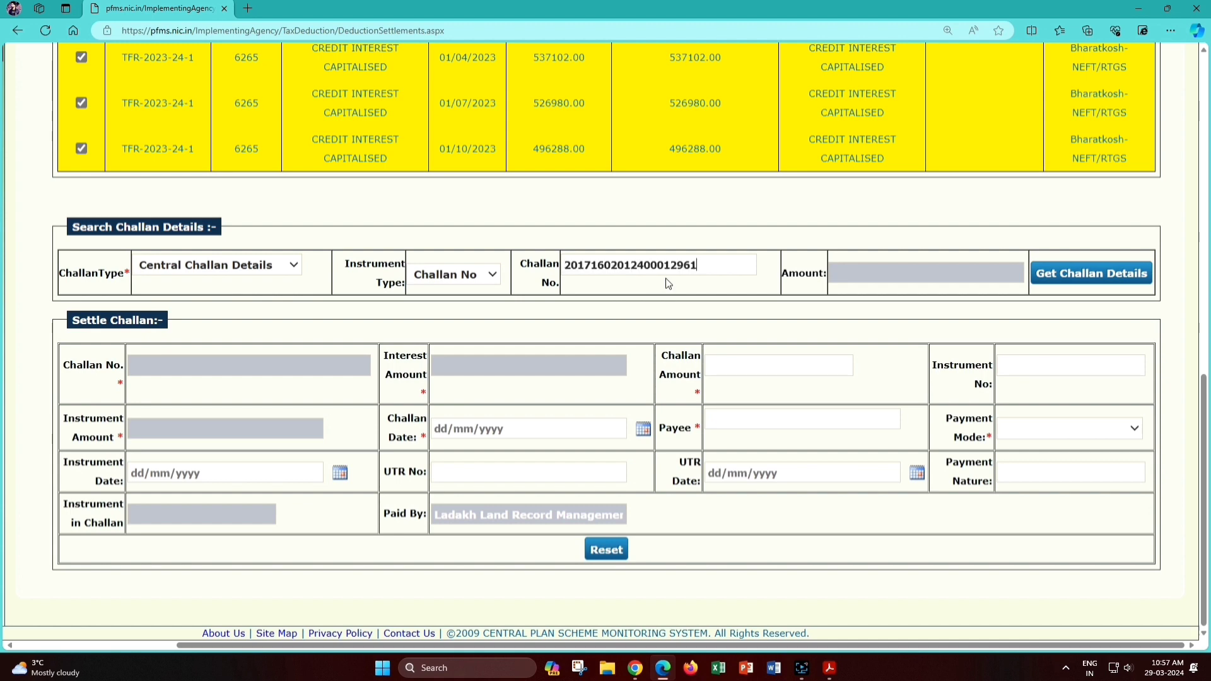
click(743, 281)
click(1075, 277)
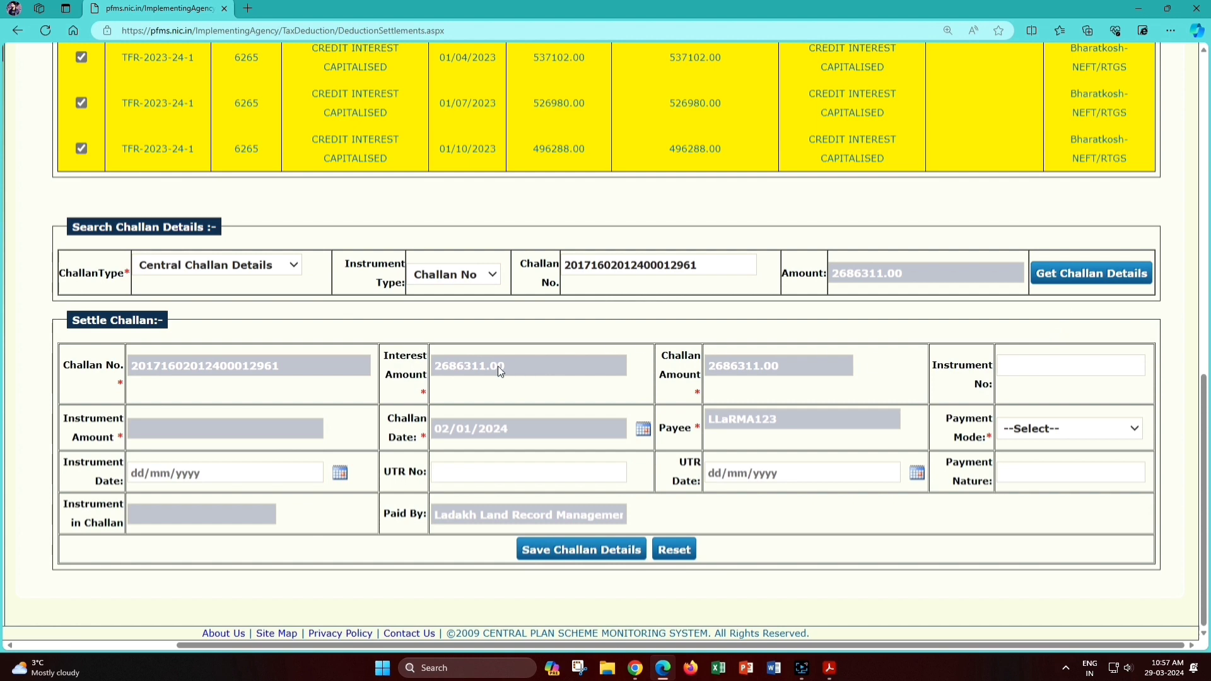
drag(498, 366, 434, 369)
drag(279, 368, 135, 371)
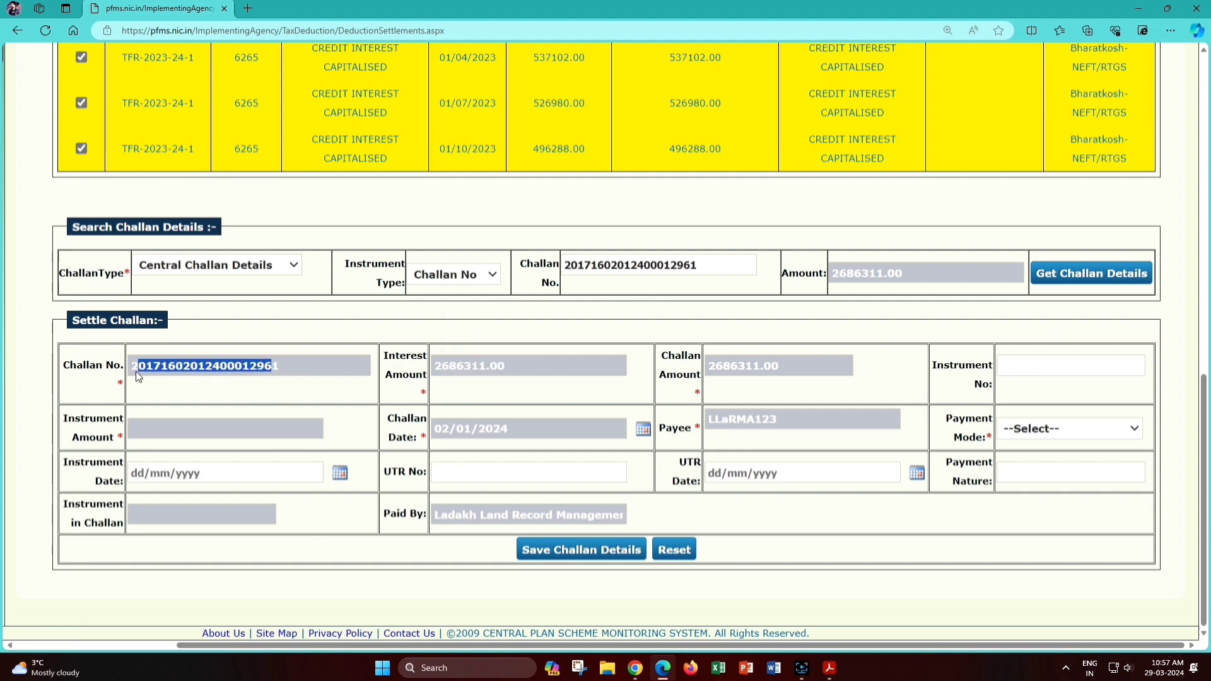
click(190, 380)
Step: Copy the transaction reference number from TransactionReceipt (1).pdf and enter it as the challan's instrument number
click(491, 476)
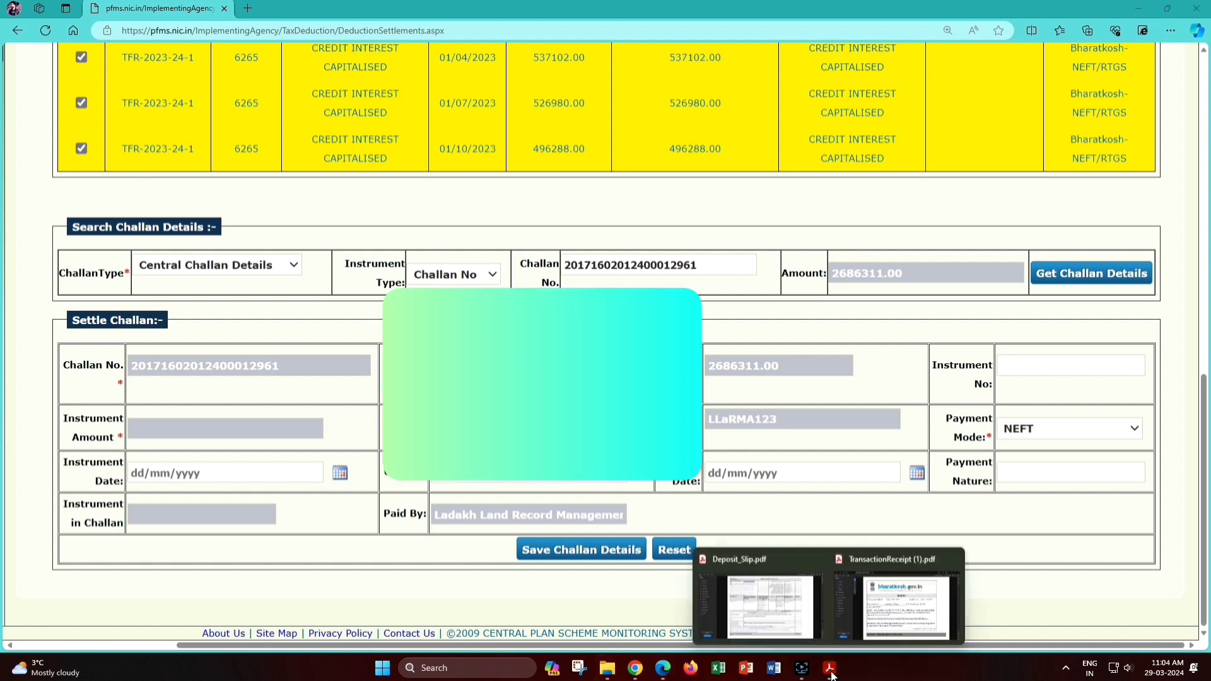
click(864, 617)
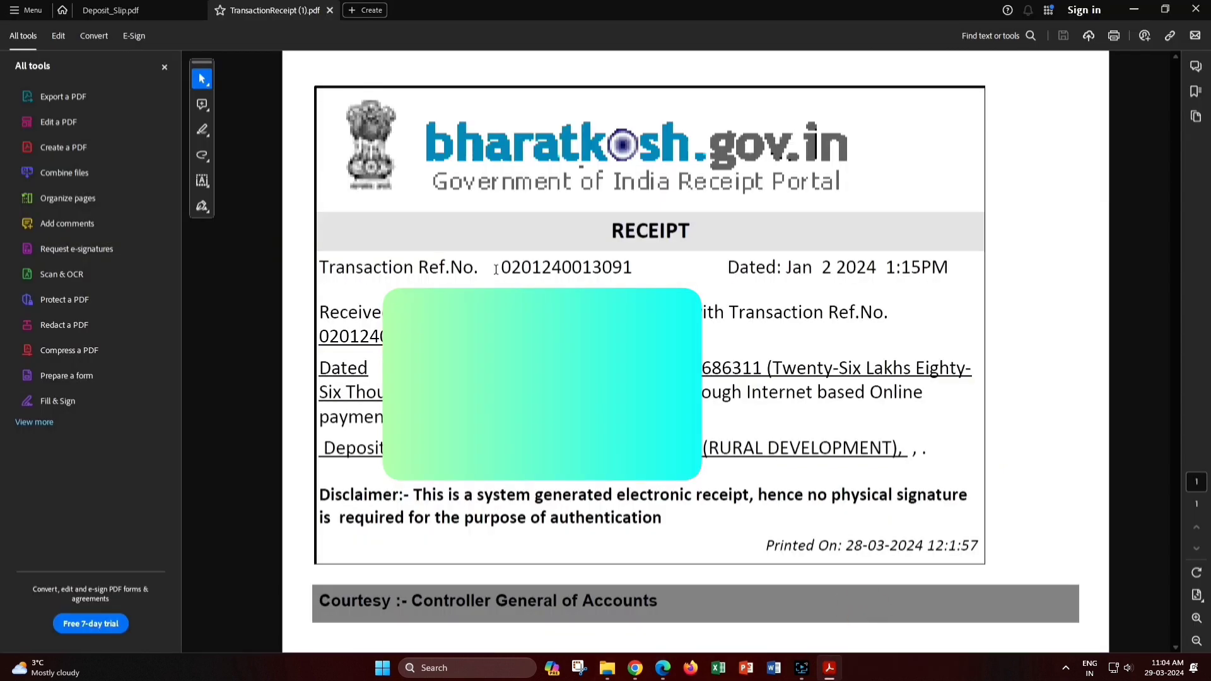
drag(501, 268, 633, 268)
key(ctrl+c)
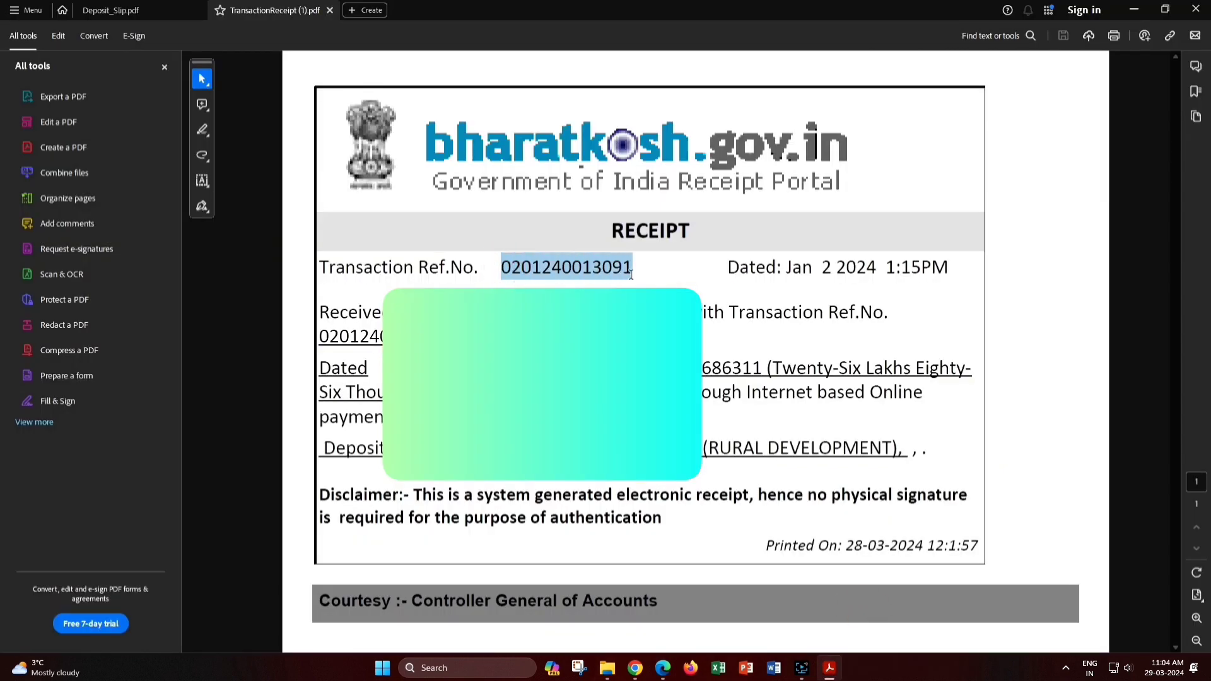
click(668, 671)
click(1021, 361)
key(ctrl+v)
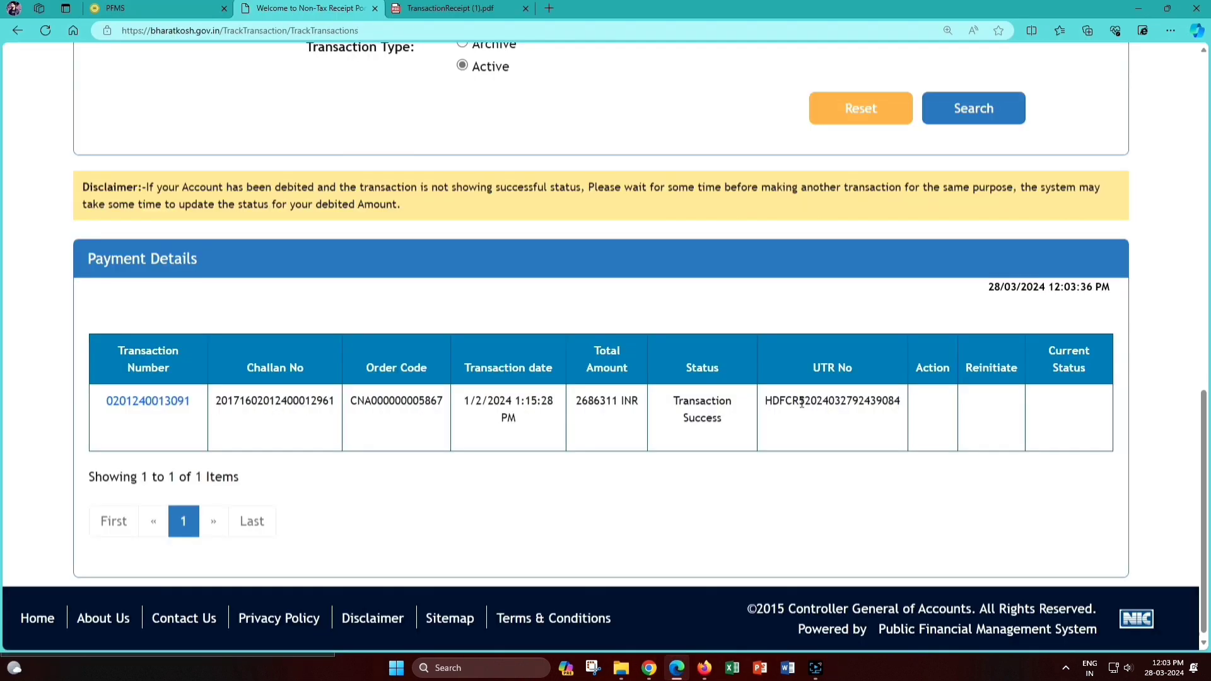
Step: Copy the UTR number from the Bharatkosh payment details and enter it as the challan's UTR number in PFMS
double_click(801, 401)
key(ctrl+c)
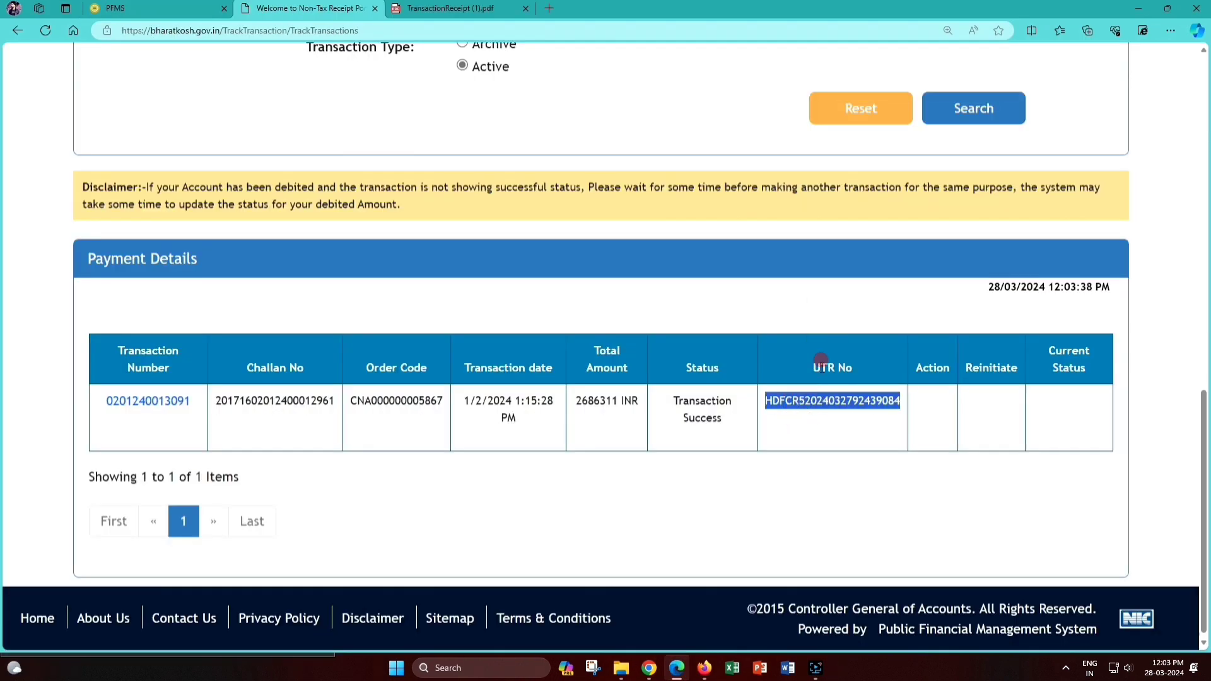
click(554, 472)
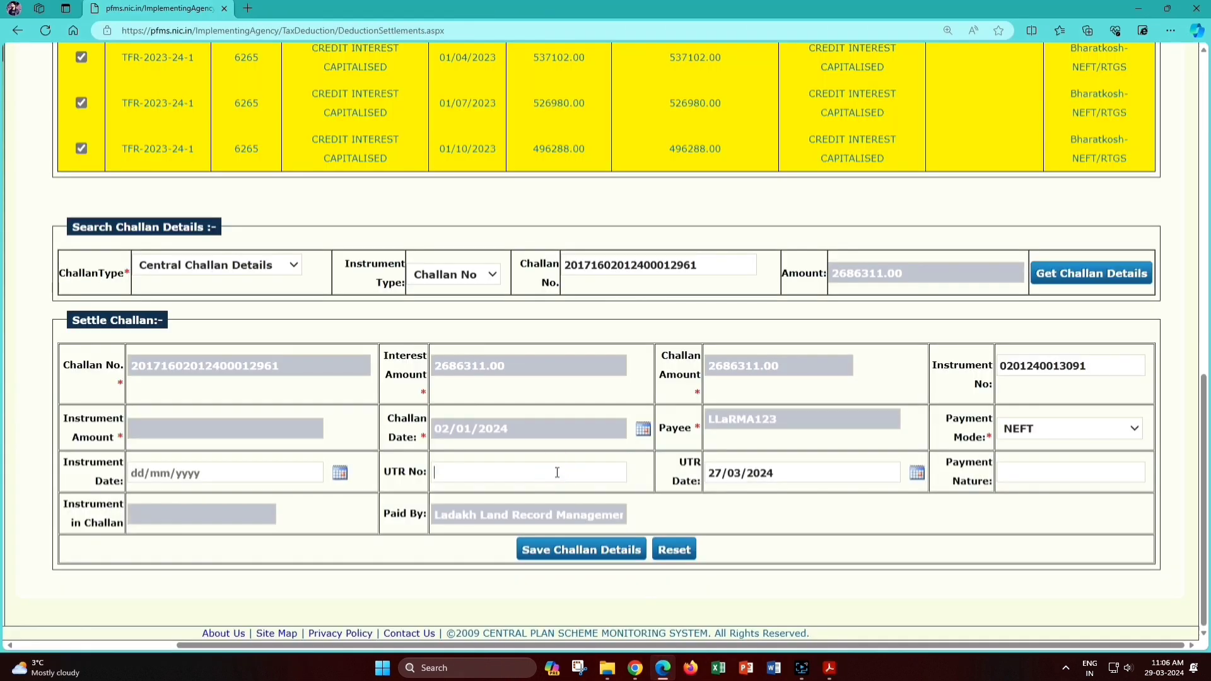
key(ctrl+v)
click(753, 515)
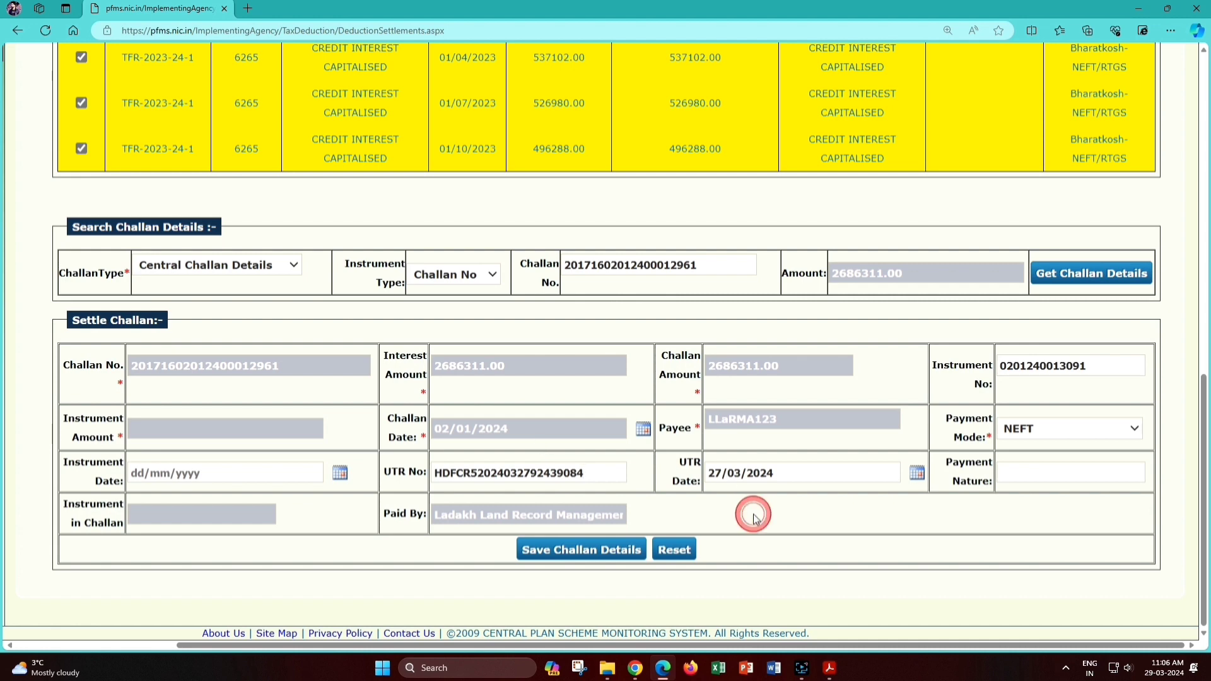
Step: Set the challan's payment mode to RTGS, save the challan details and acknowledge the generated vouchers
click(1044, 429)
click(1009, 462)
click(999, 517)
click(601, 553)
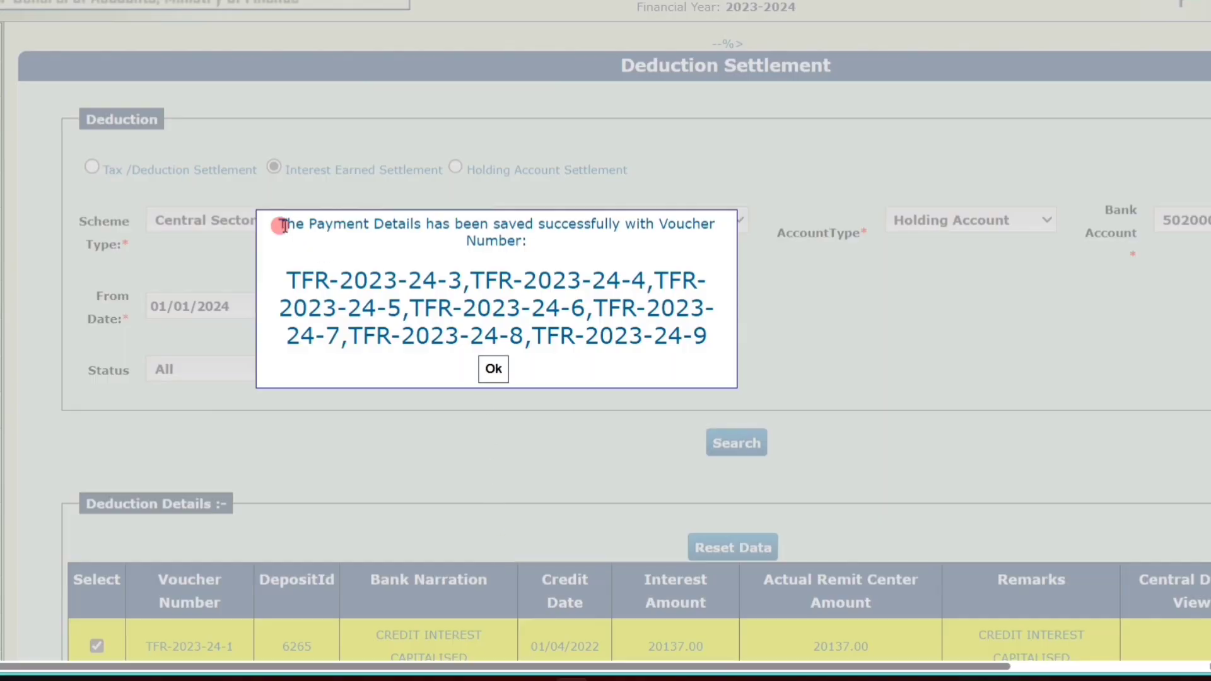
drag(278, 222, 530, 246)
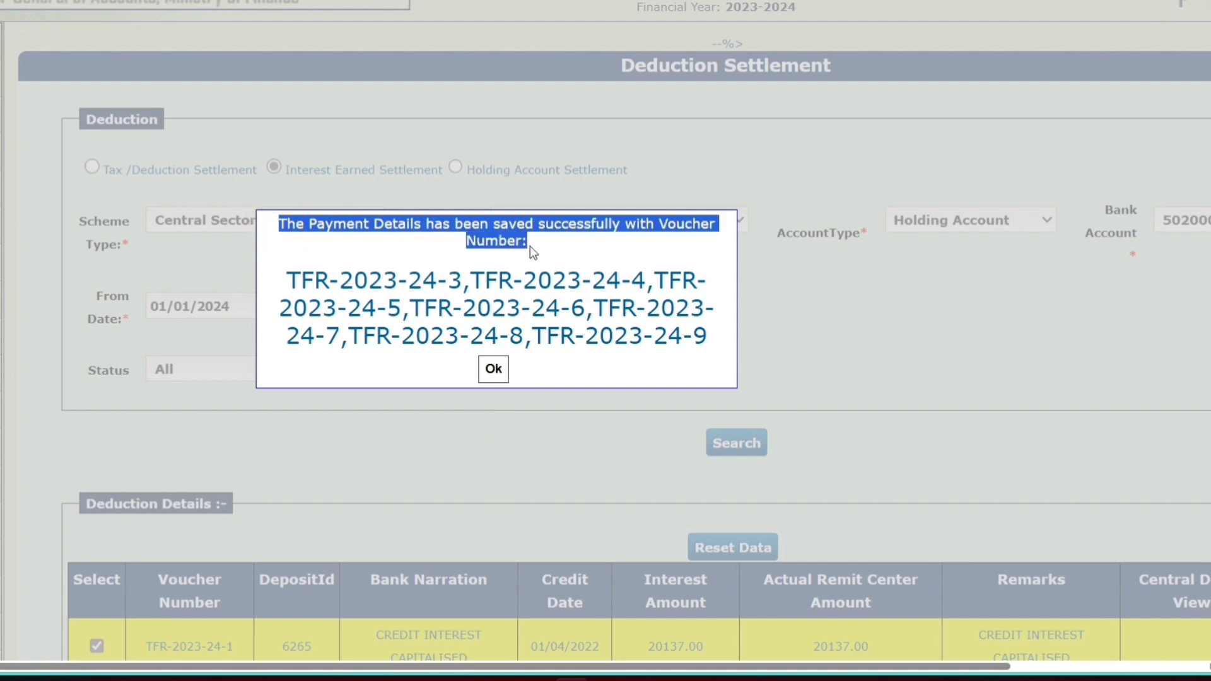
click(494, 372)
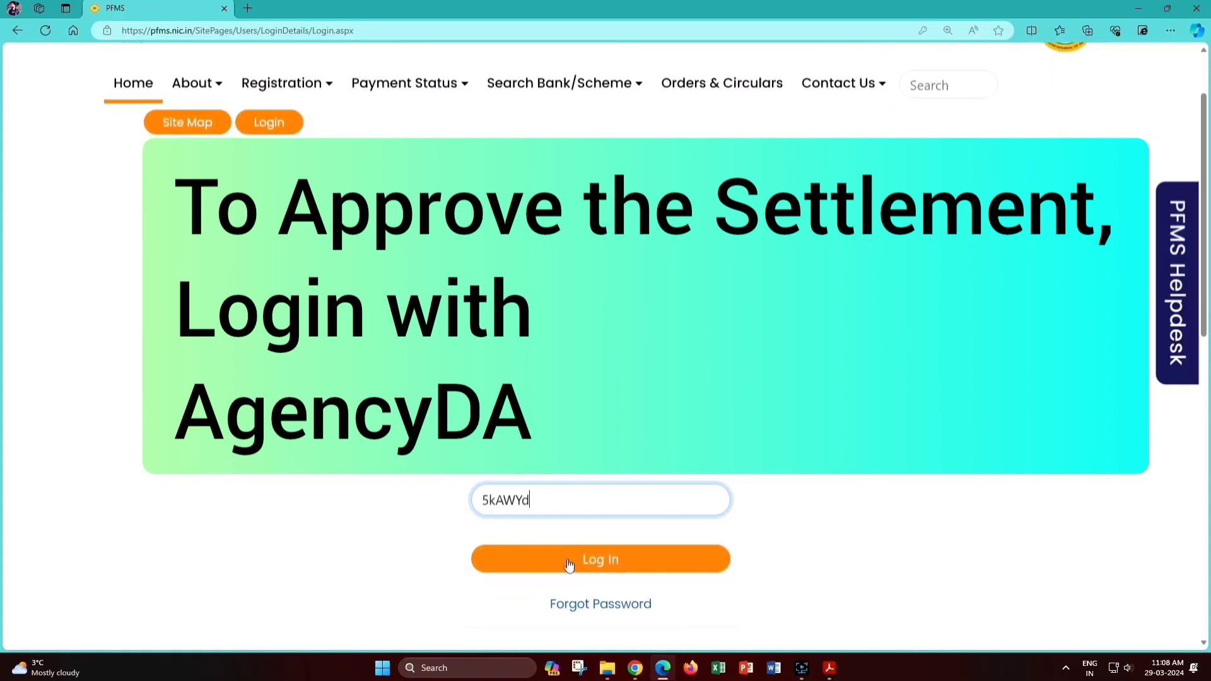
Step: Log in to PFMS as the AgencyDA user and open the Manage Deduction Settlement page under Misc. Deduction Filing
click(569, 561)
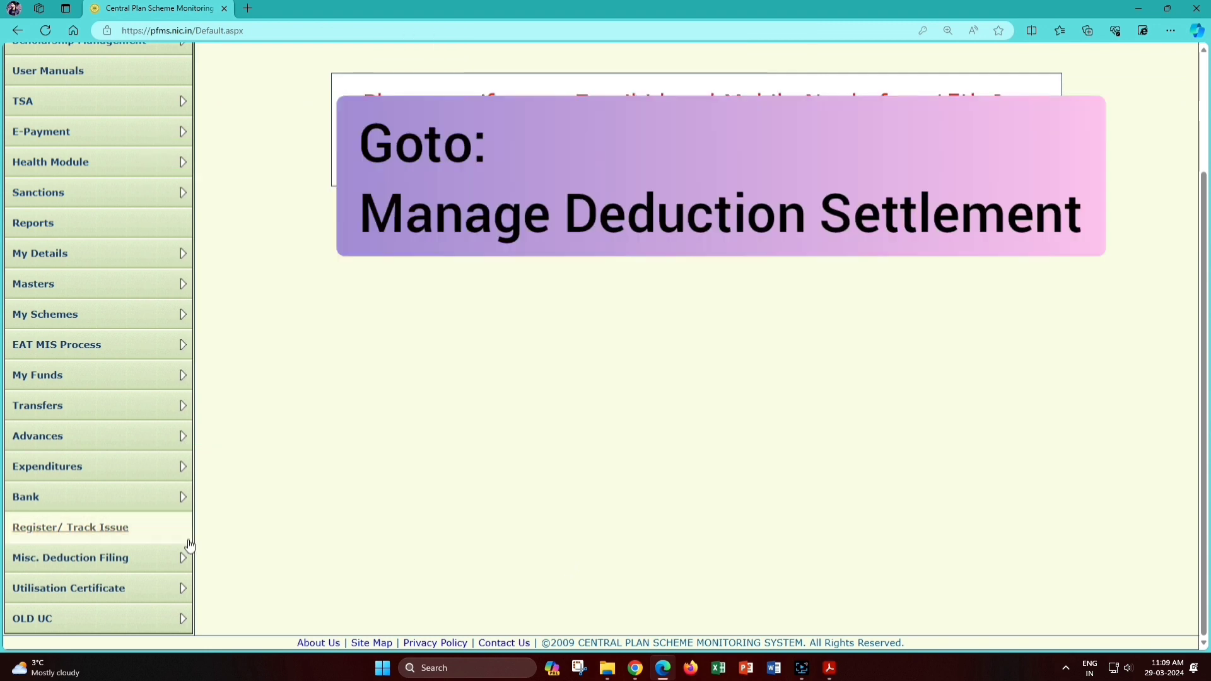
mouse_move(73, 559)
scroll(208, 555, down, 3)
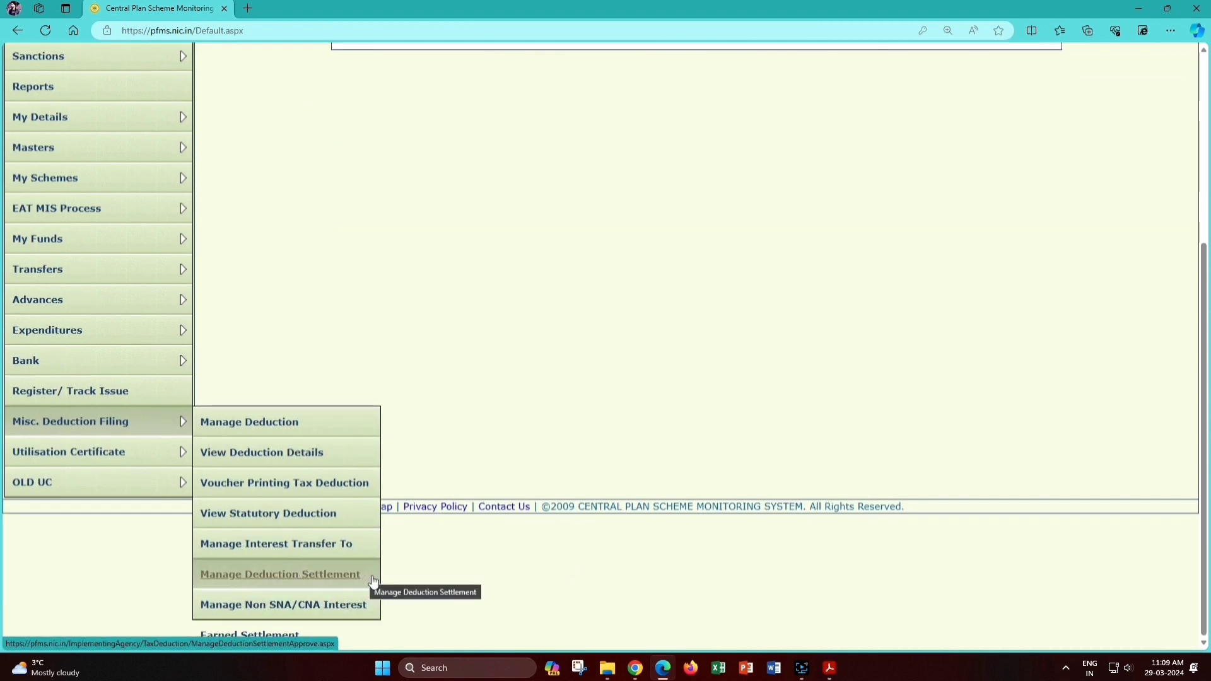
click(373, 581)
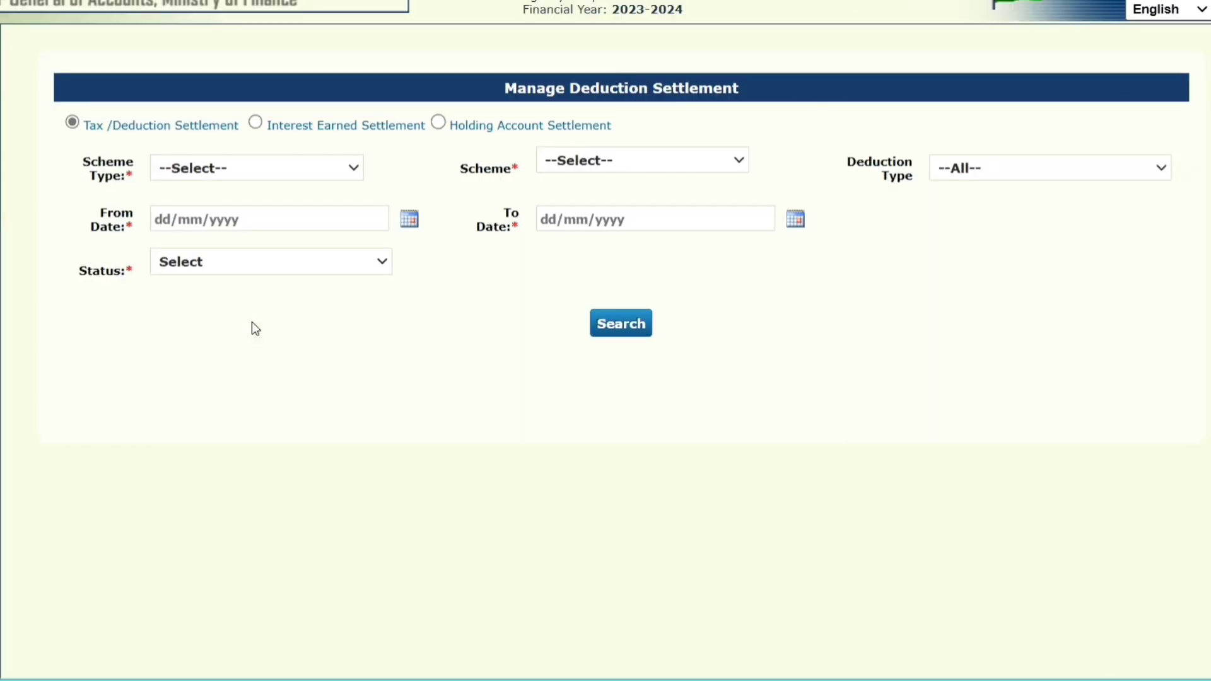
Step: Choose Interest Earned Settlement with scheme type Central Sector Scheme and the Digital India Land Records Modernisation Programme scheme
click(255, 124)
click(304, 162)
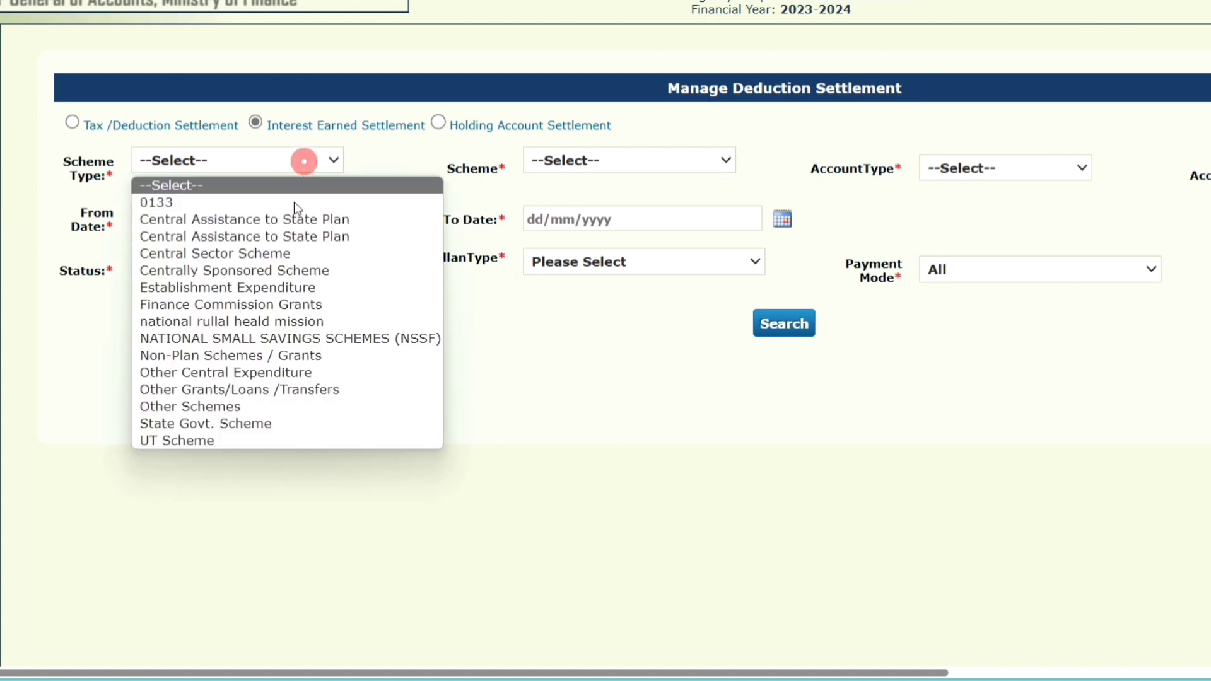
click(243, 253)
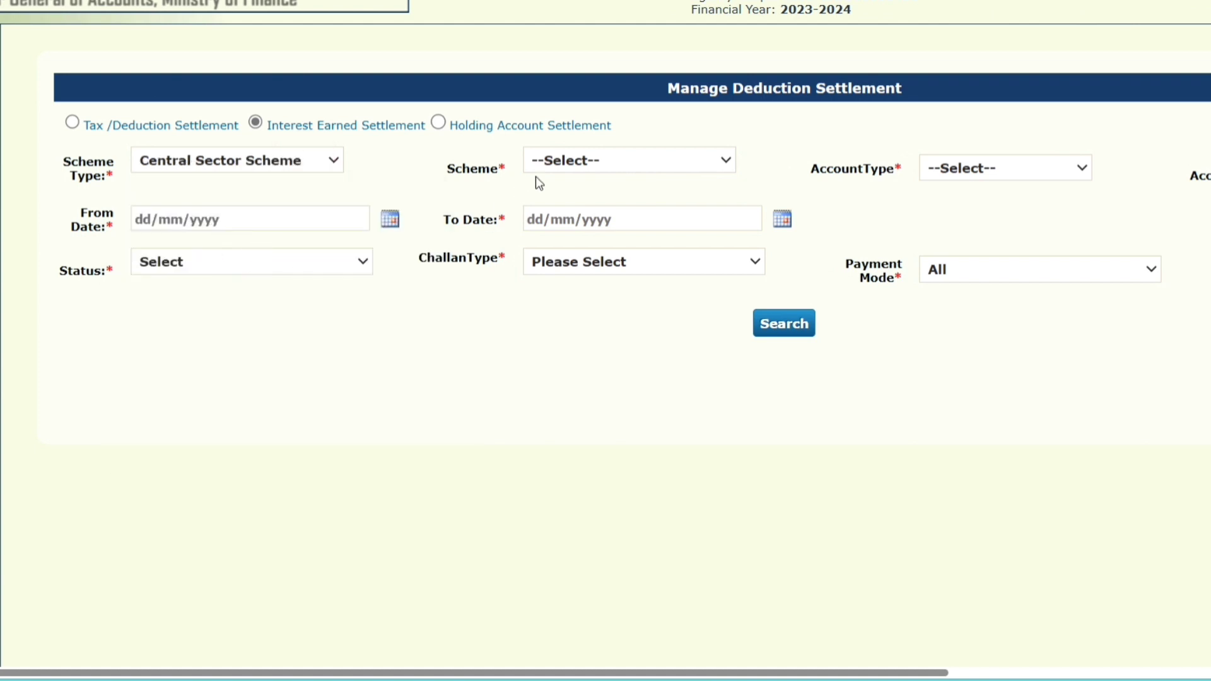
click(556, 163)
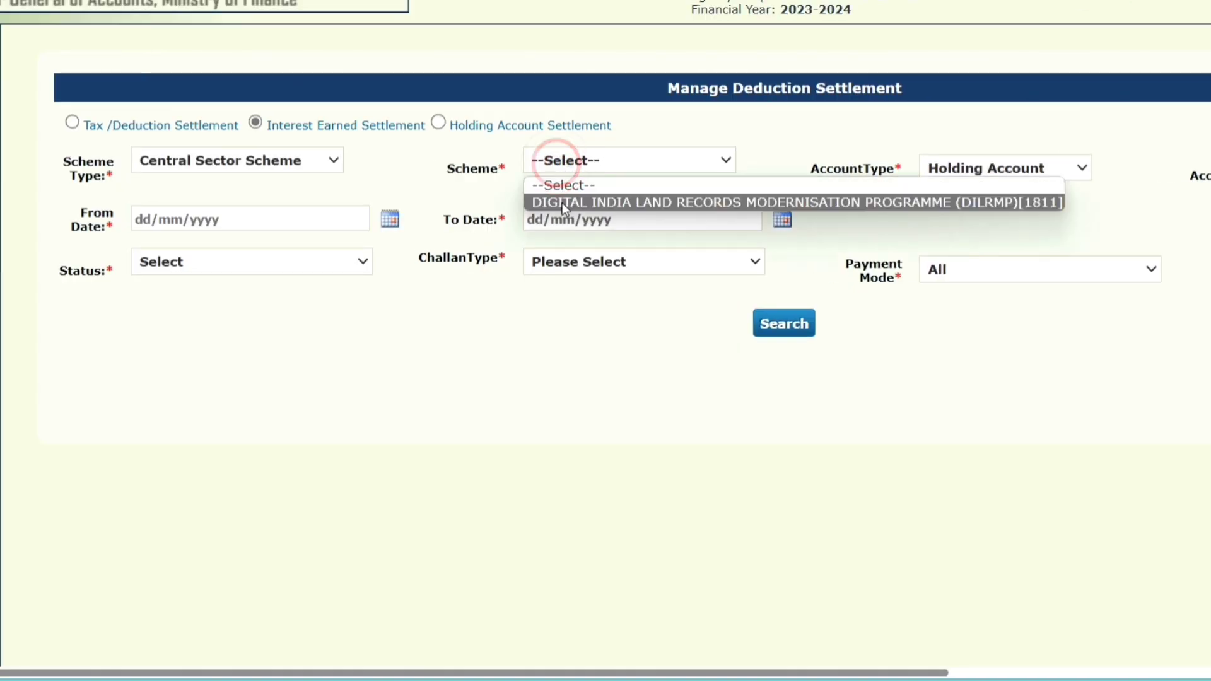
click(561, 201)
Step: Set the settlement period from 01/01/2024 to 29/03/2024
click(388, 221)
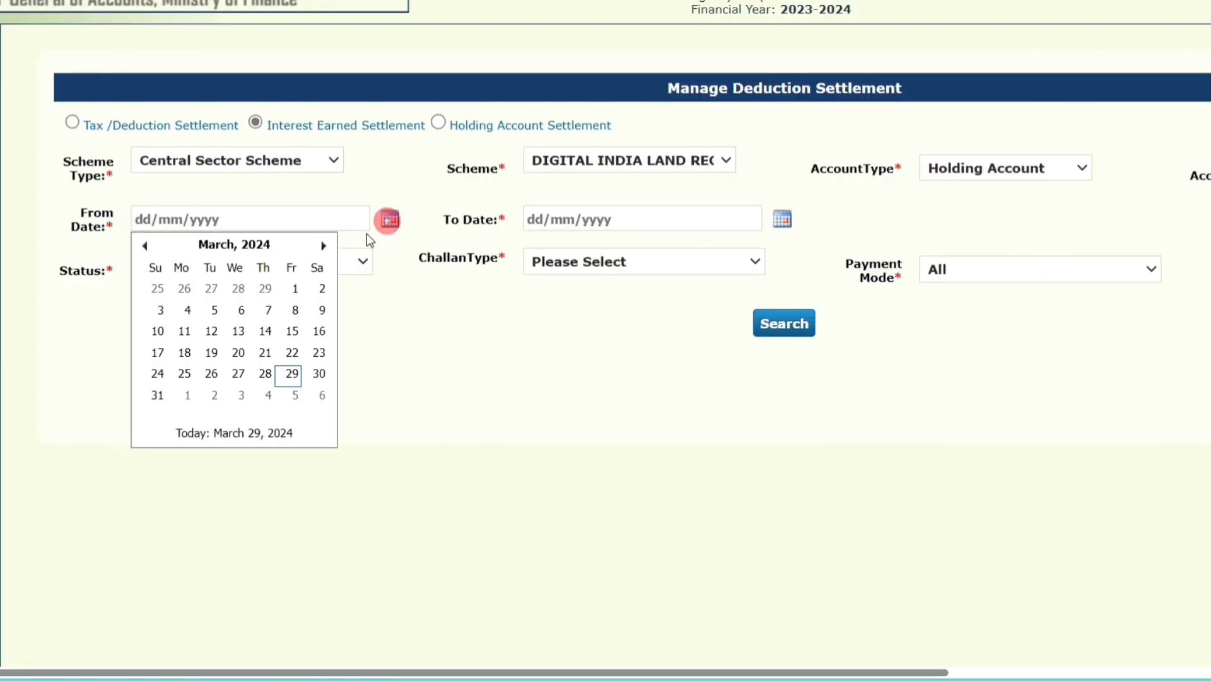
click(146, 246)
click(146, 246)
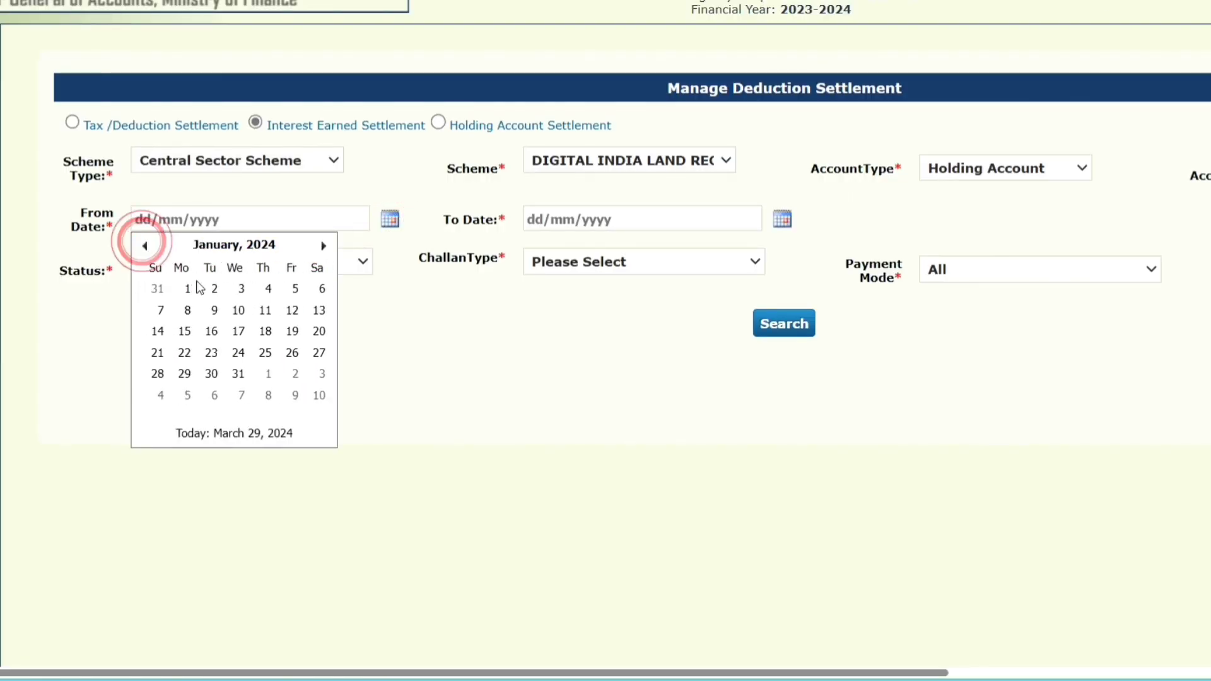
click(185, 288)
click(786, 224)
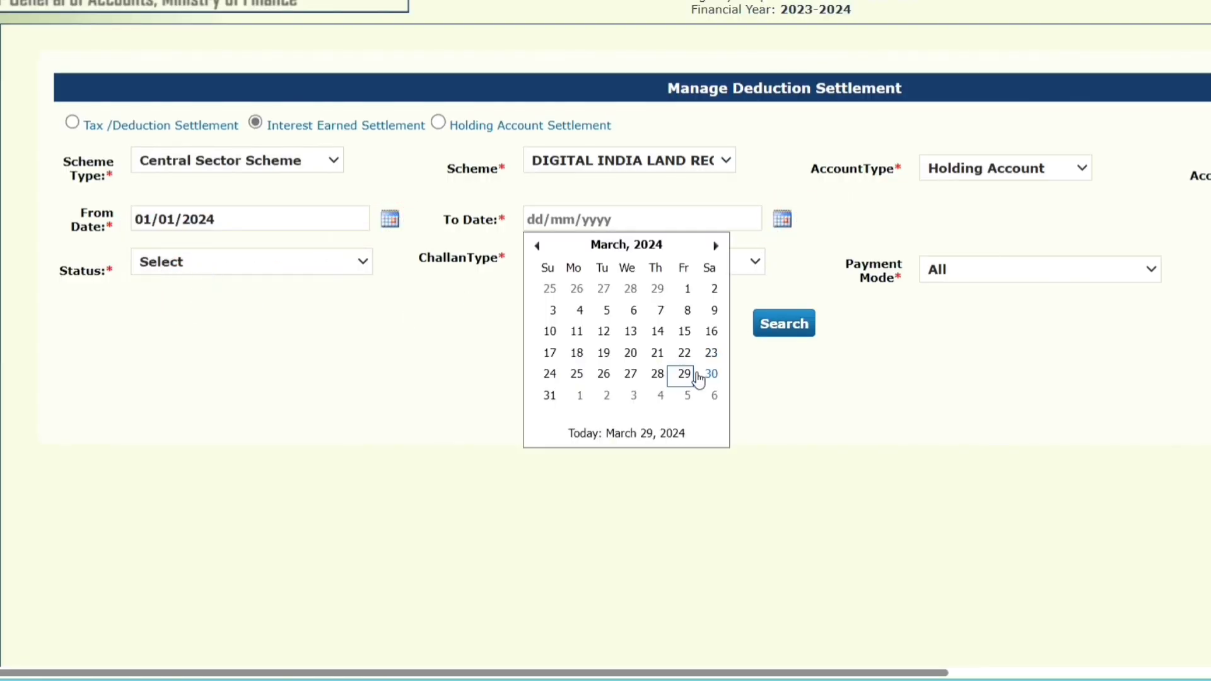
click(687, 372)
Step: Search for settlements with status InterestSubmitted and challan type Central Challan Details
click(305, 263)
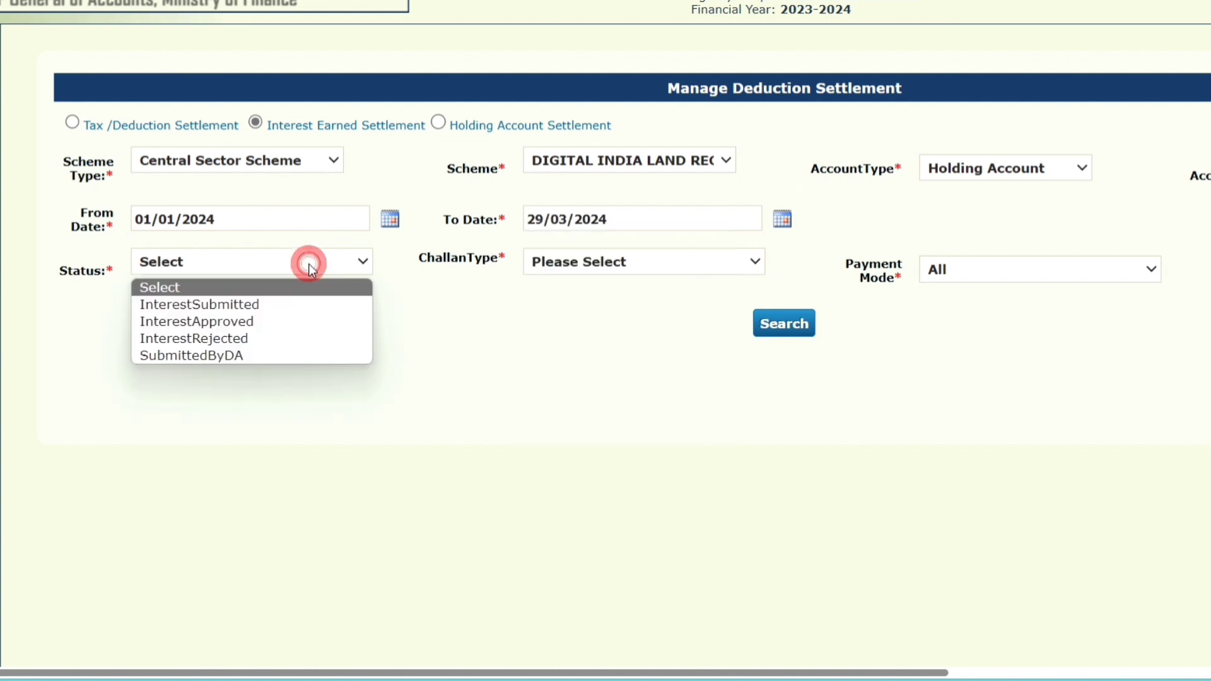
click(265, 305)
click(599, 261)
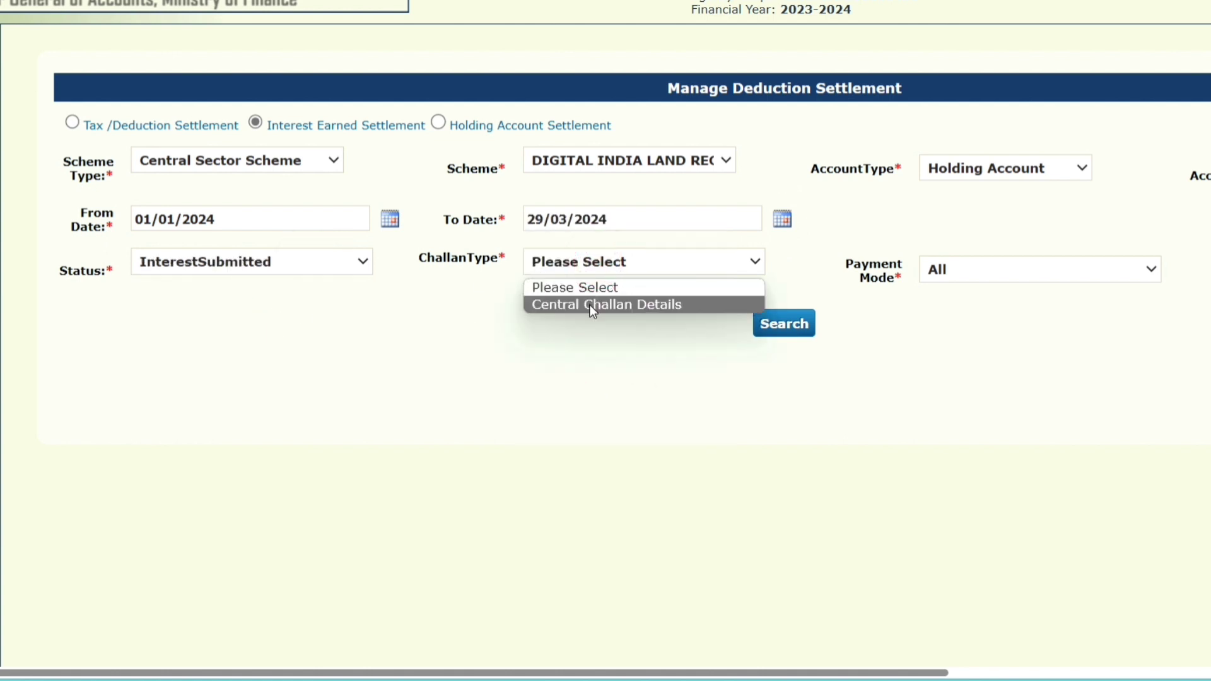
click(590, 305)
click(787, 334)
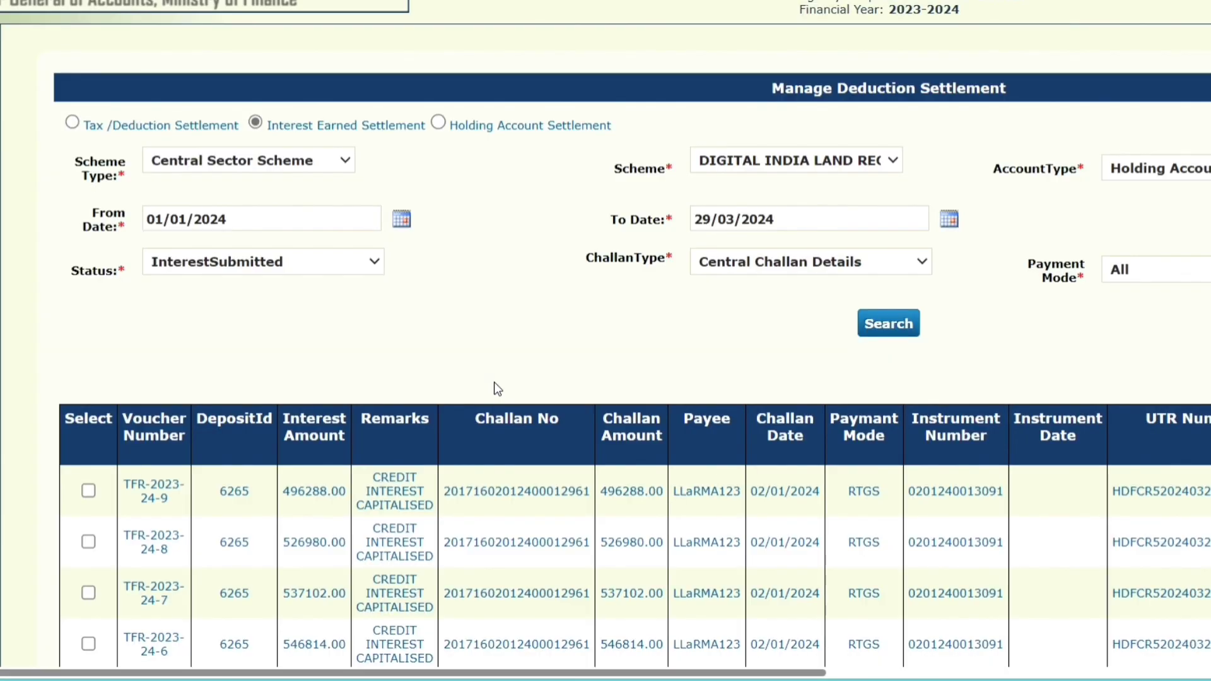
Step: Select the listed interest vouchers and submit them as DA with remarks "Interest details submitted according to the voucher and transaction receipt on BharatKosh"
scroll(494, 381, down, 3)
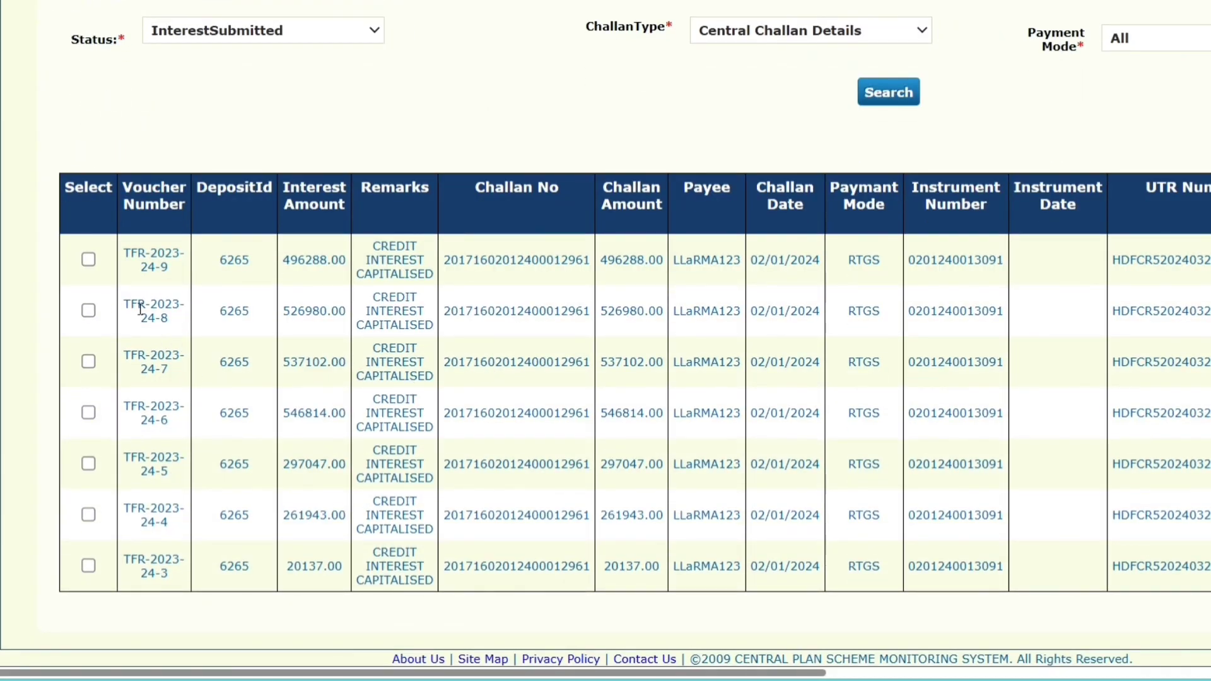
click(88, 260)
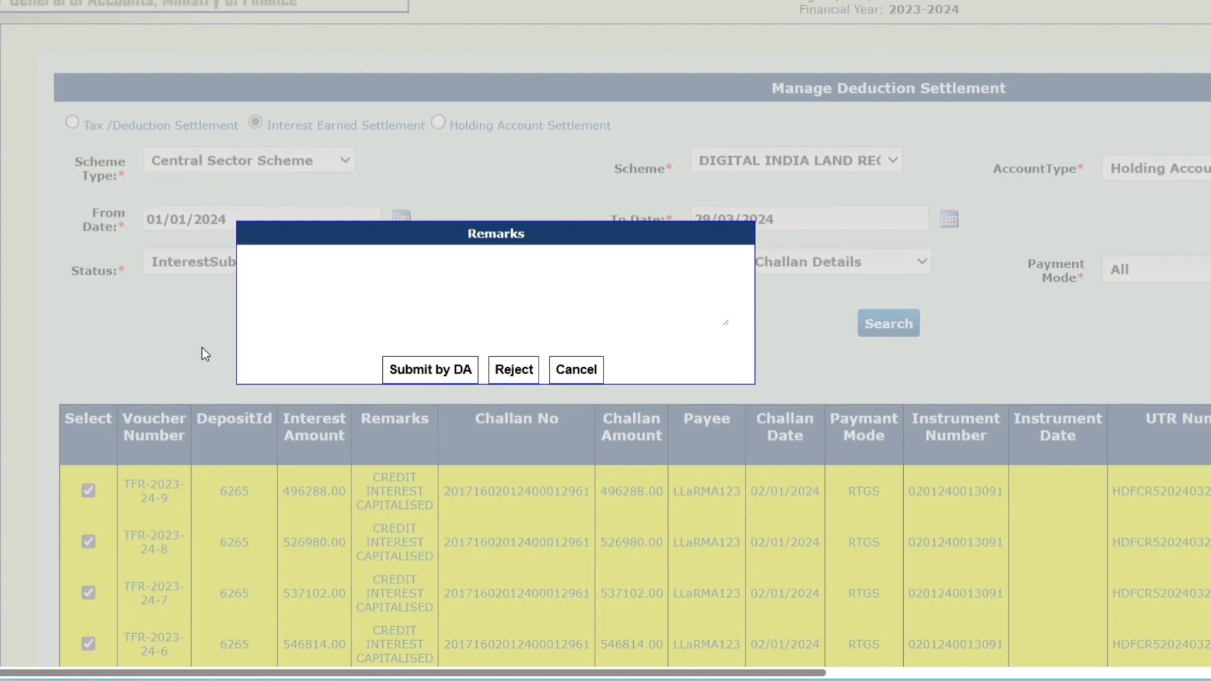
click(435, 306)
text(Interest details subm)
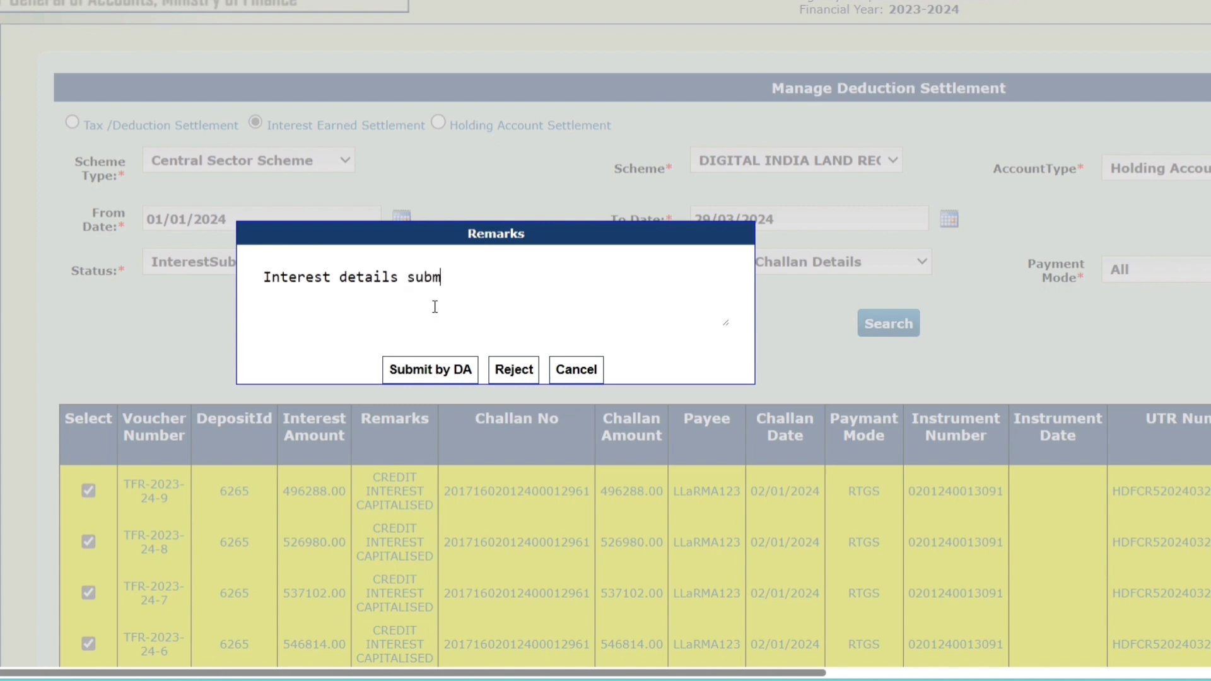
text(itted according to the v)
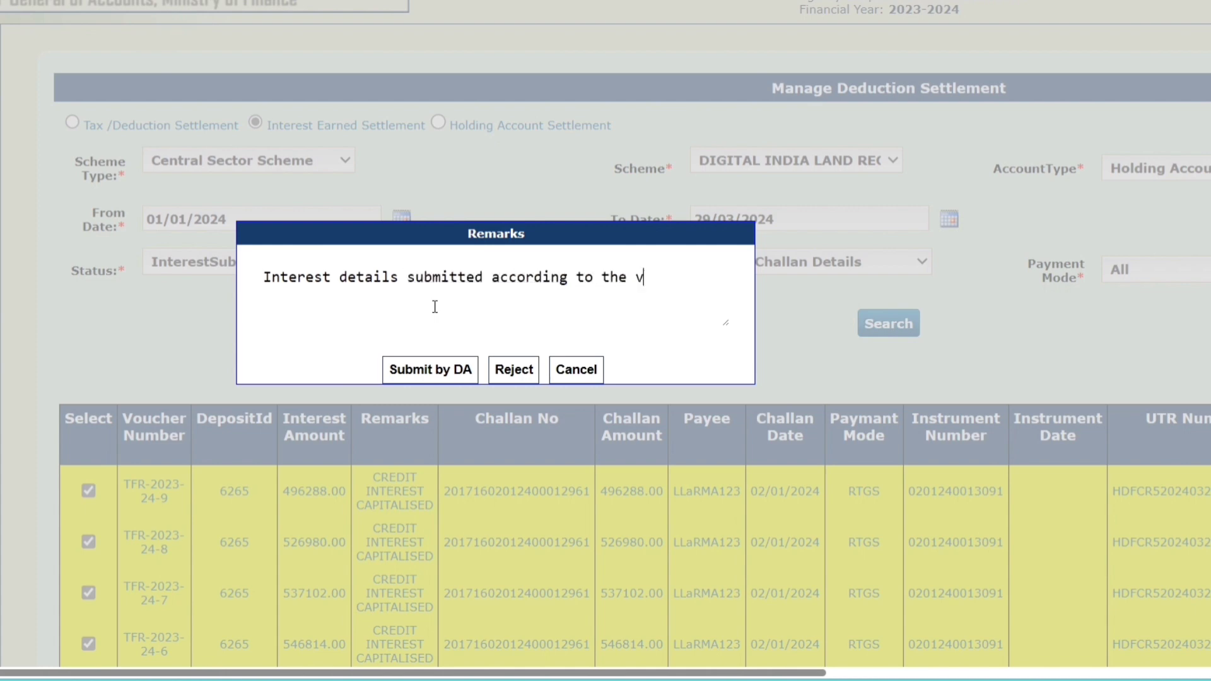
text(oucher and transact)
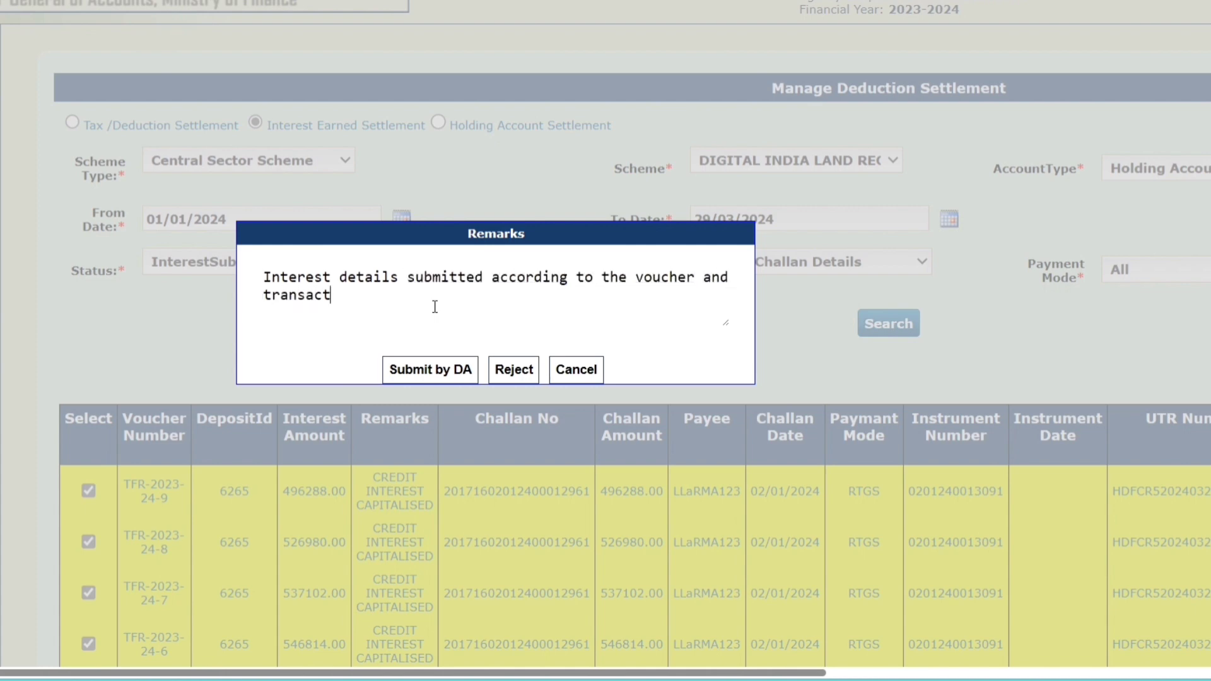
text(ion receipt on BharatKosh)
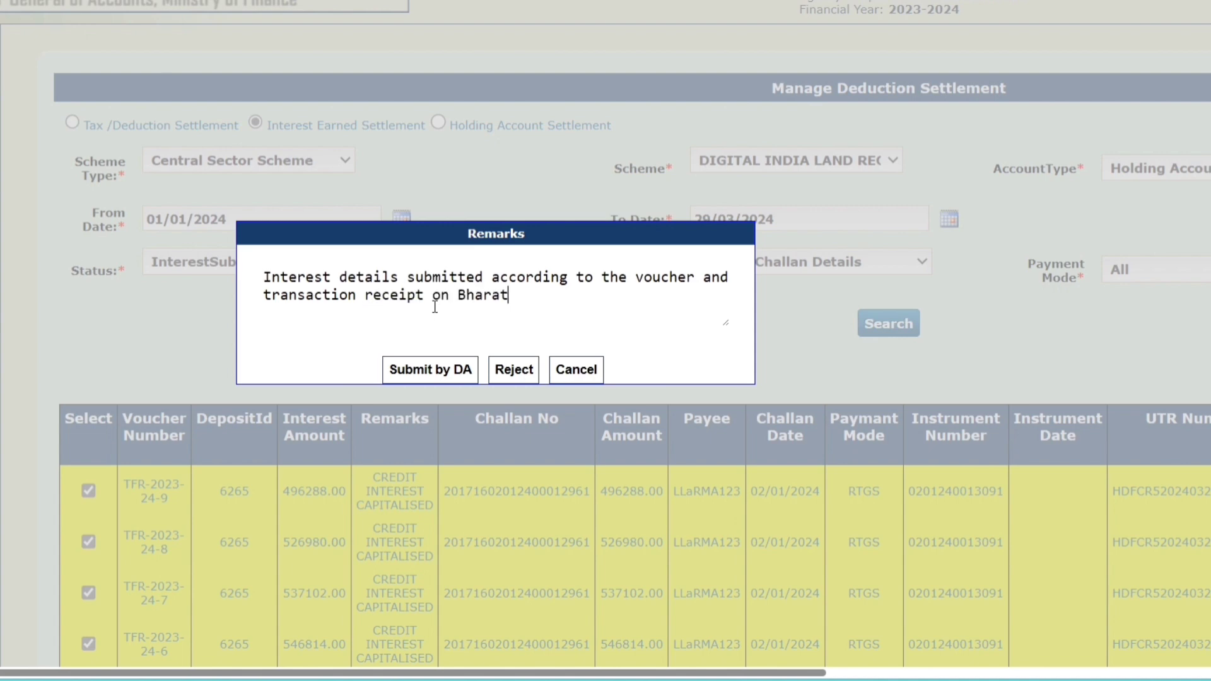
click(448, 372)
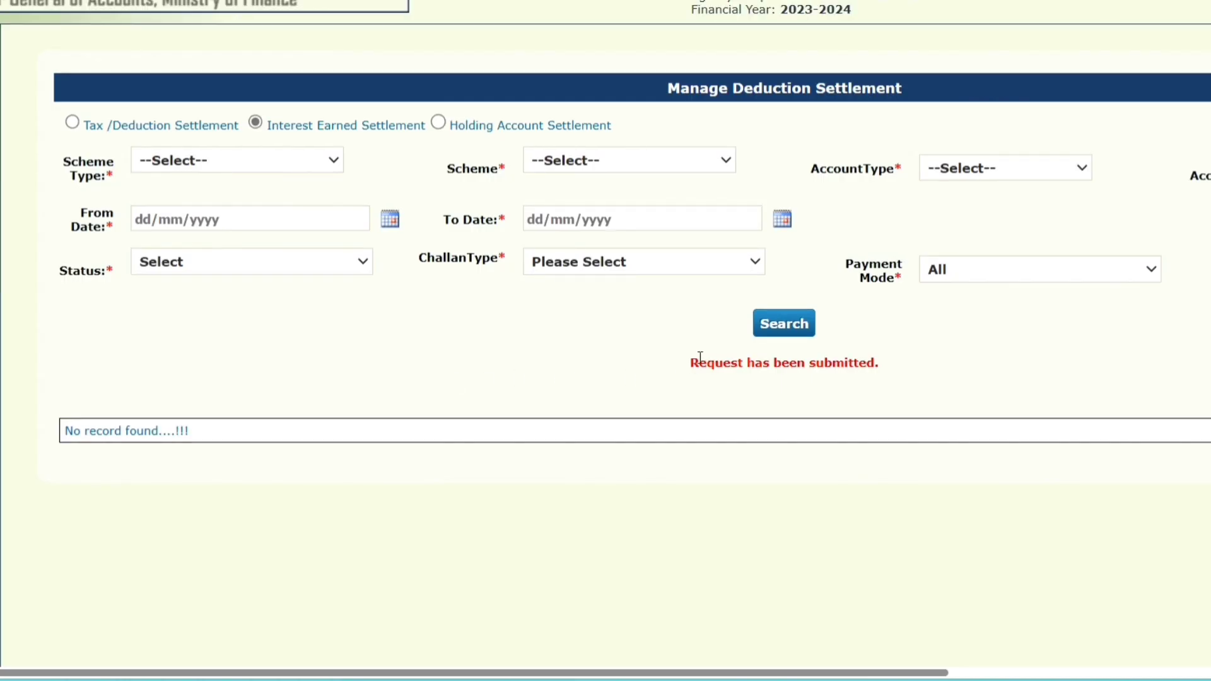
Step: Reopen the Manage Deduction Settlement page and choose Interest Earned Settlement with scheme type Central Sector Scheme
mouse_move(38, 537)
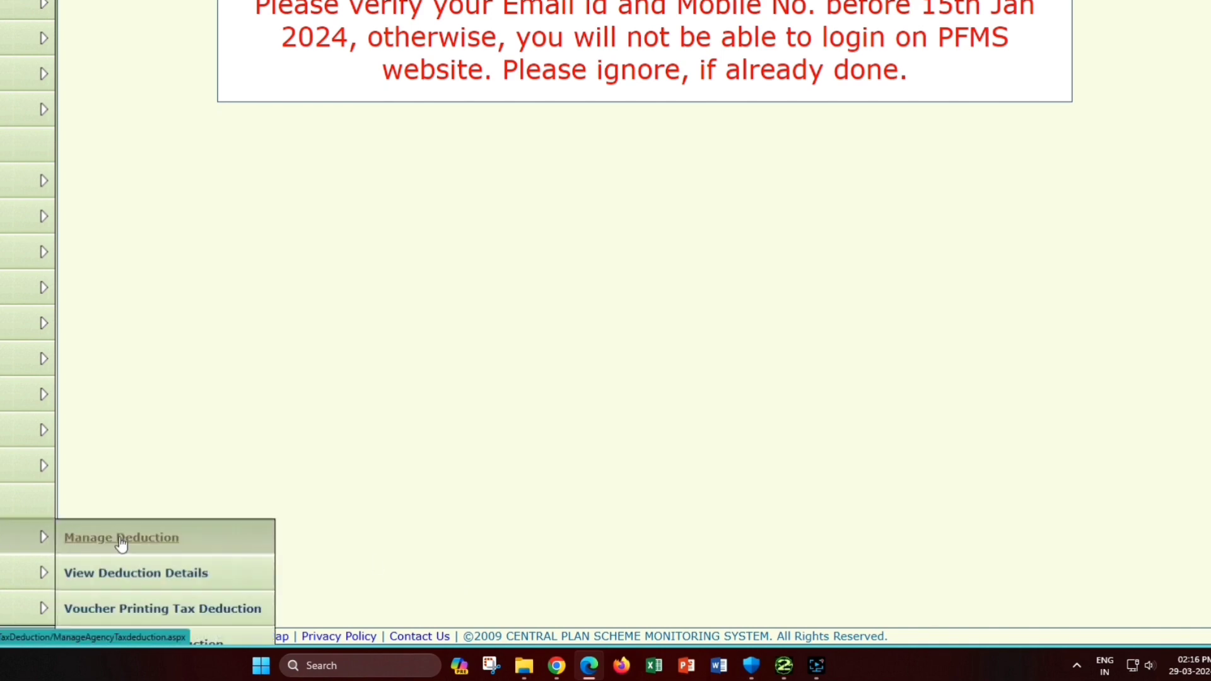
scroll(122, 541, down, 2)
click(264, 562)
click(302, 111)
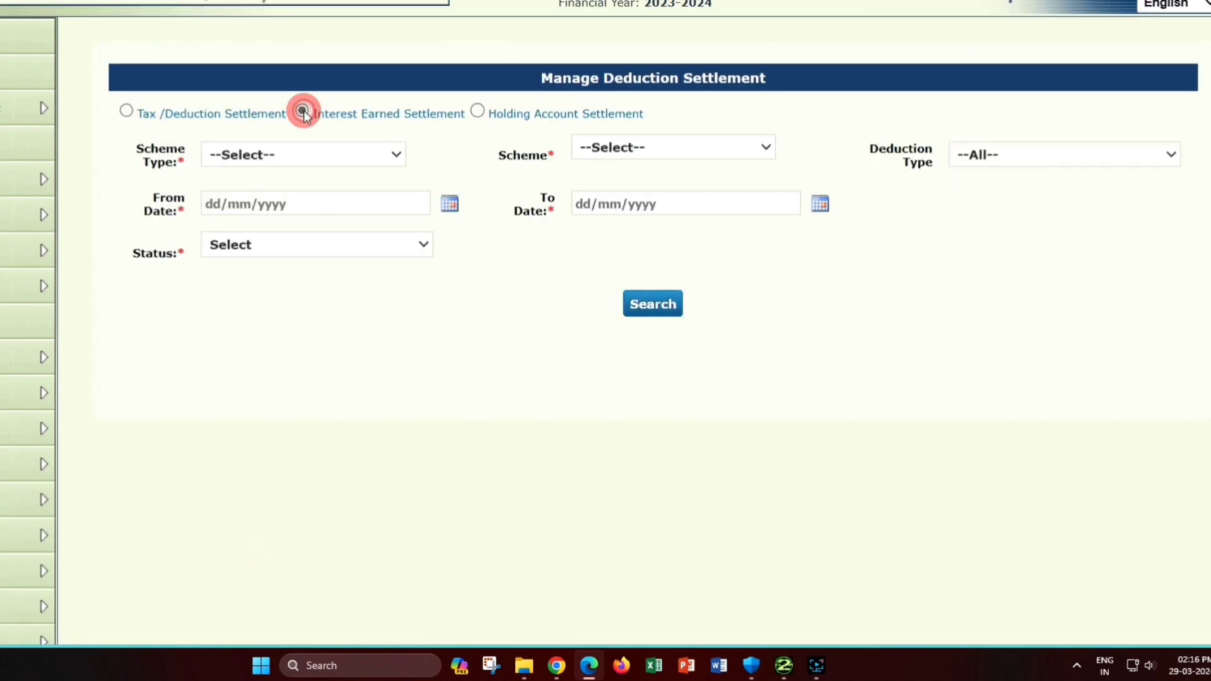
click(297, 153)
click(309, 237)
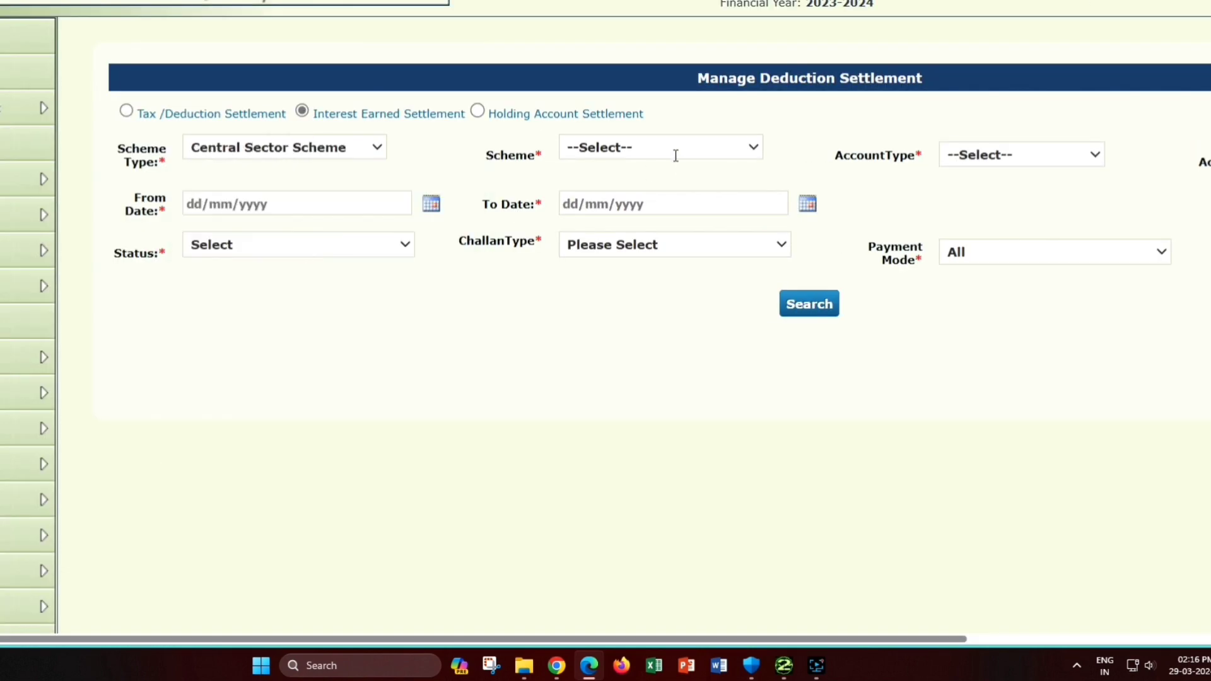
Step: Choose the Digital India Land Records scheme and set the account type to Holding Account
click(676, 154)
click(695, 189)
click(1062, 158)
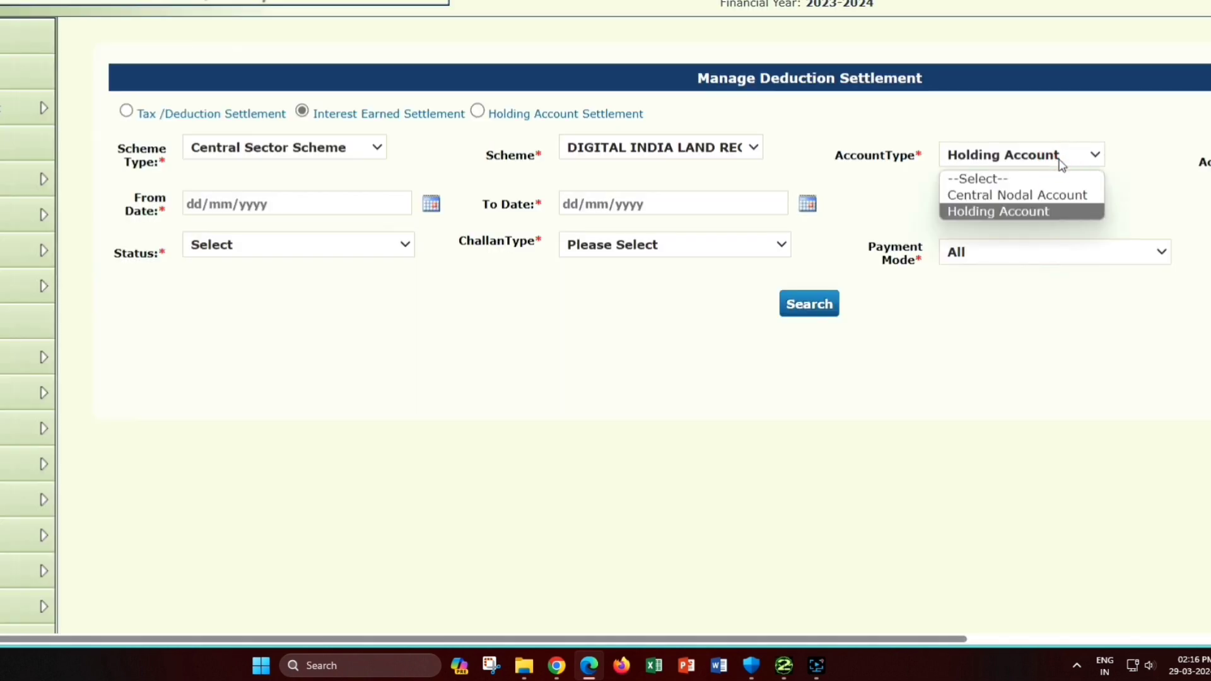
click(1071, 208)
Step: Set the settlement period from 01/03/2024 to 29/03/2024
scroll(694, 252, right, 2)
click(298, 202)
click(204, 270)
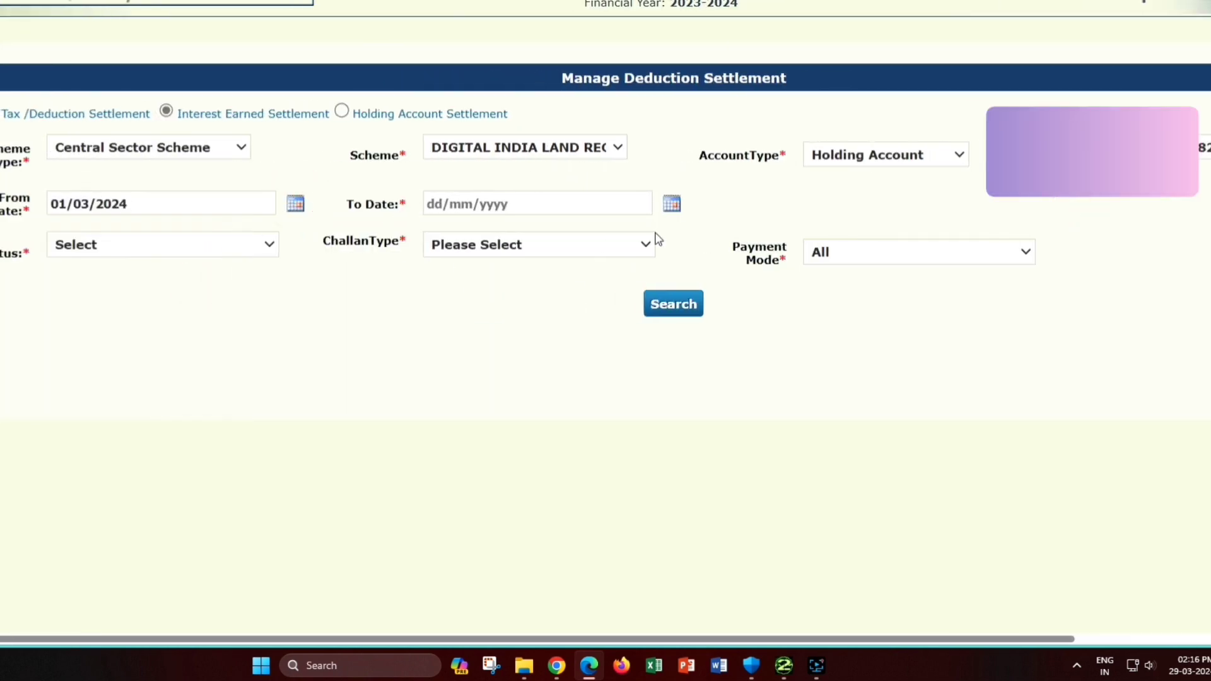
click(672, 203)
click(578, 352)
Step: Search for settlements with status InterestApproved and challan type Central Challan Details
click(179, 246)
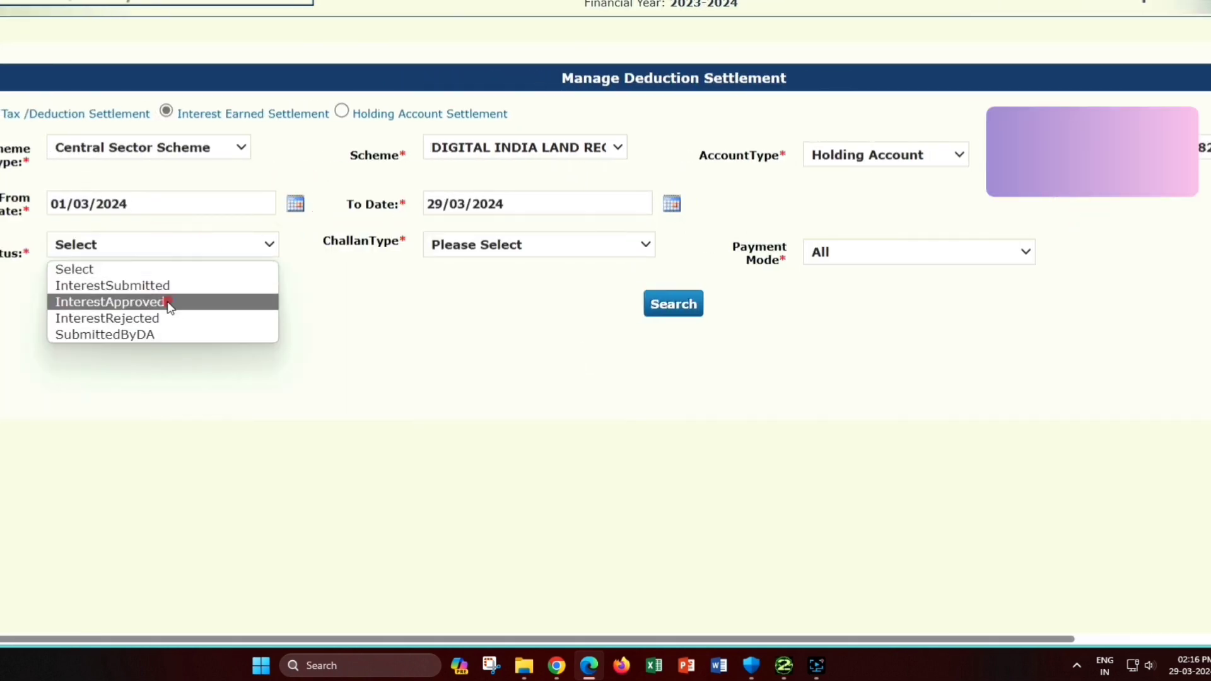
click(165, 301)
click(521, 254)
click(524, 284)
scroll(584, 308, left, 2)
scroll(584, 303, right, 2)
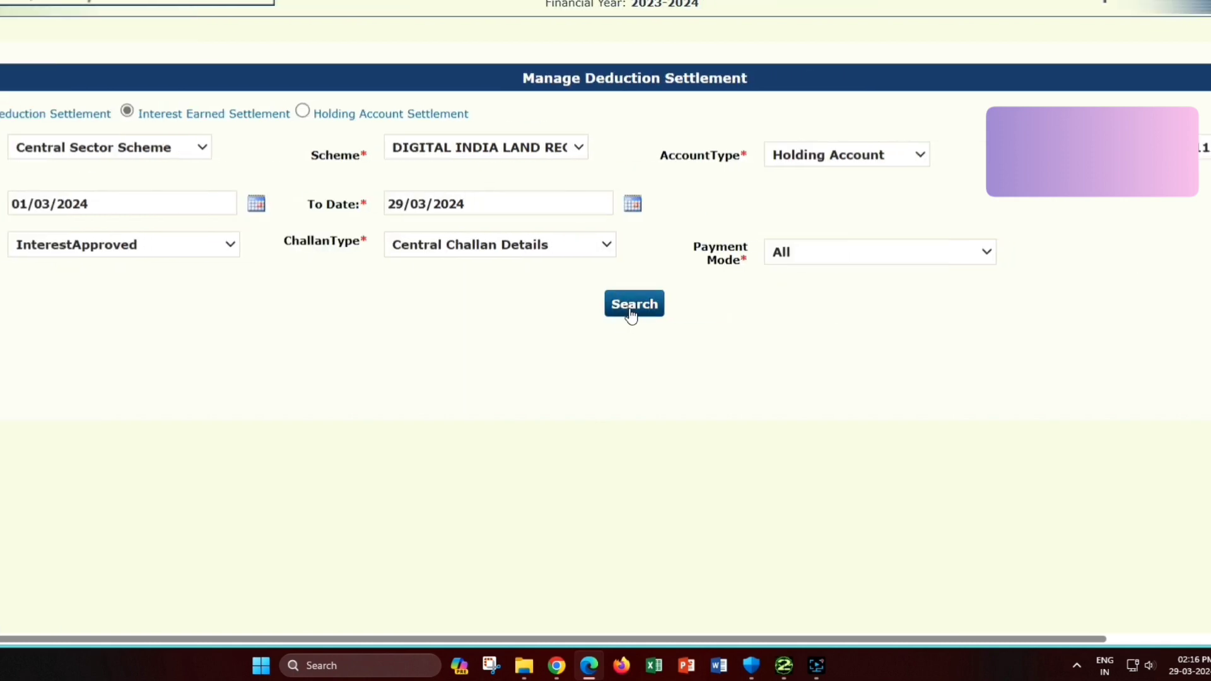
click(632, 308)
Step: Examine the challan details, UTR numbers, approver remarks, status and payment mode of the approved interest records
scroll(562, 420, down, 2)
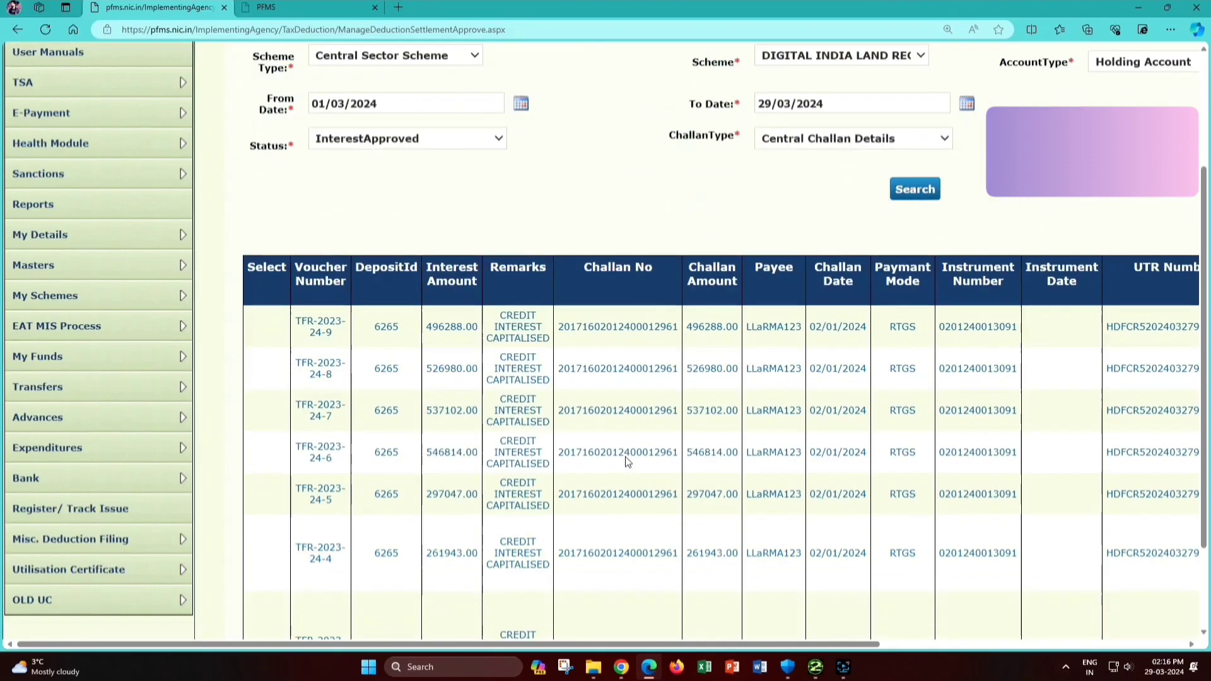
scroll(562, 420, up, 1)
scroll(561, 420, right, 2)
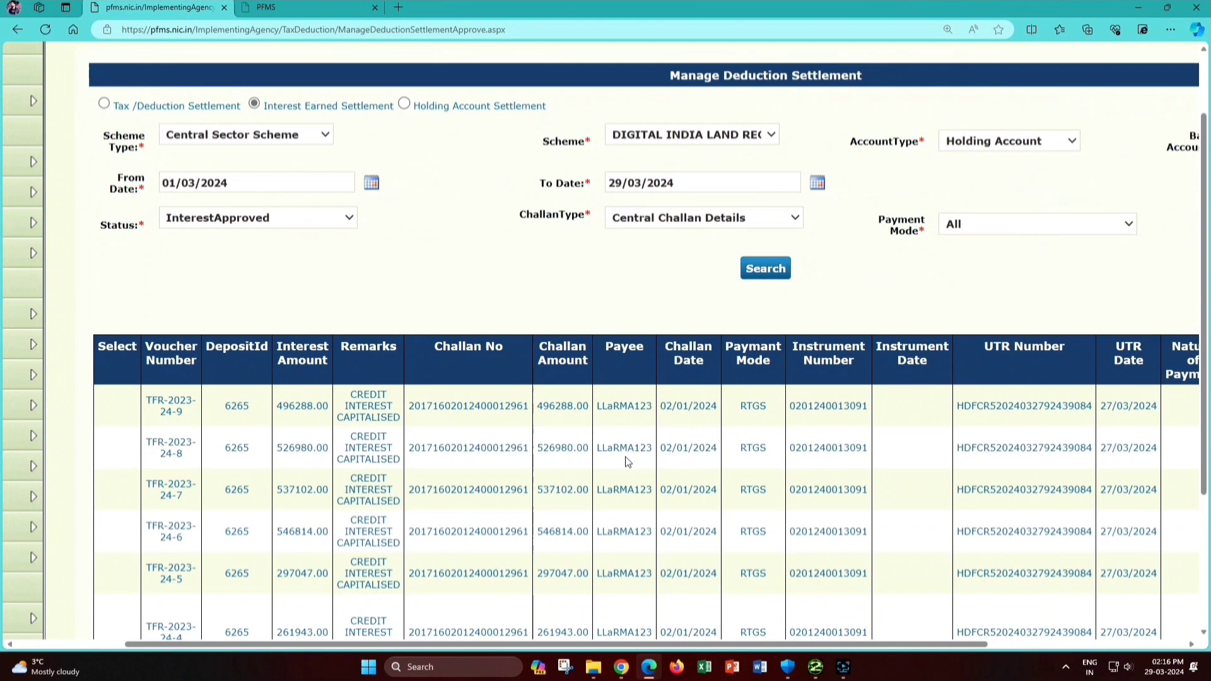
scroll(628, 463, right, 4)
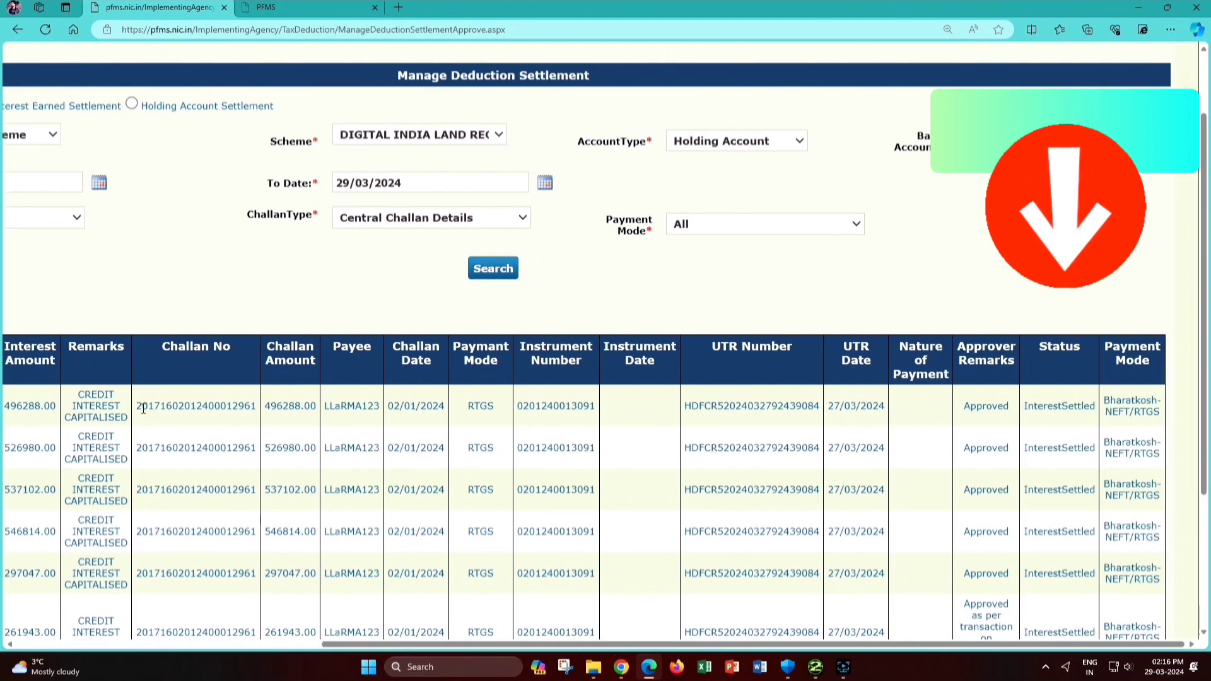
drag(134, 407, 364, 413)
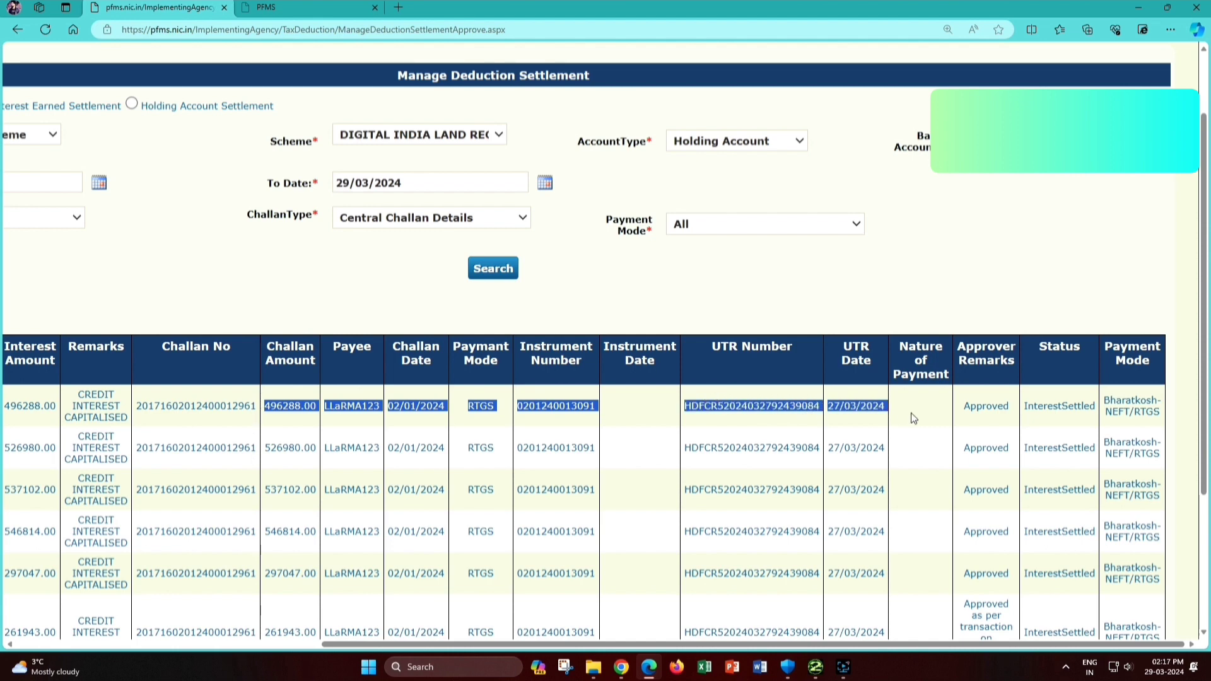
drag(1077, 421, 1128, 410)
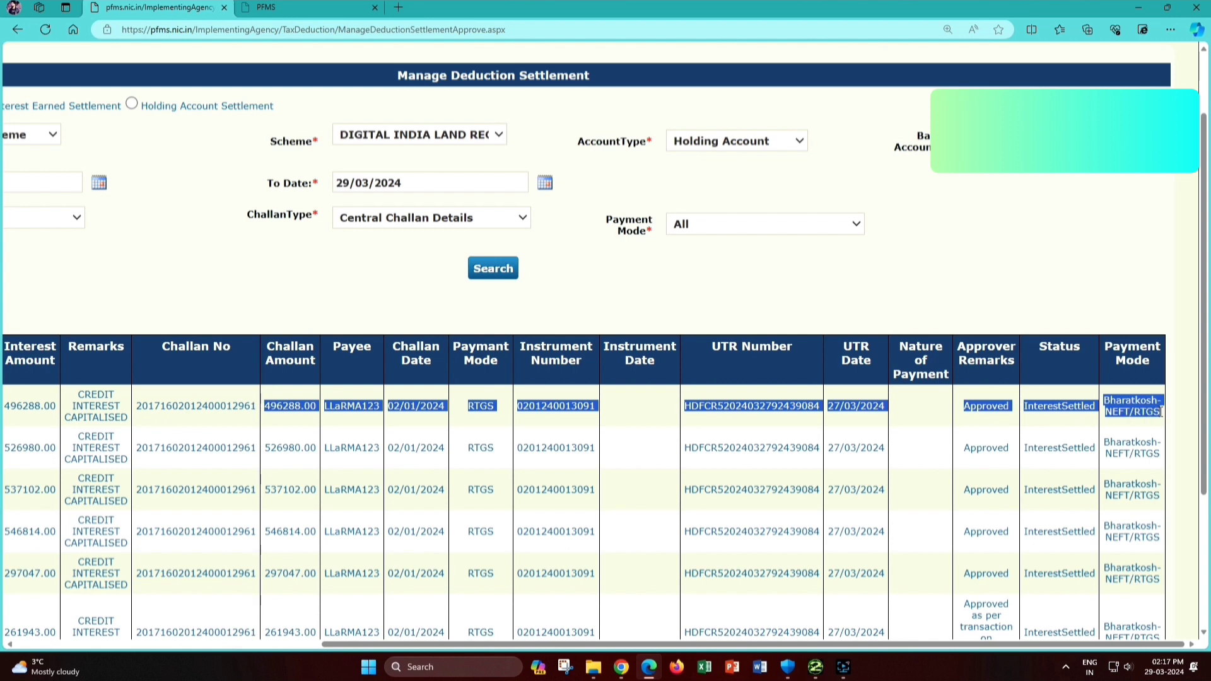
scroll(873, 509, down, 3)
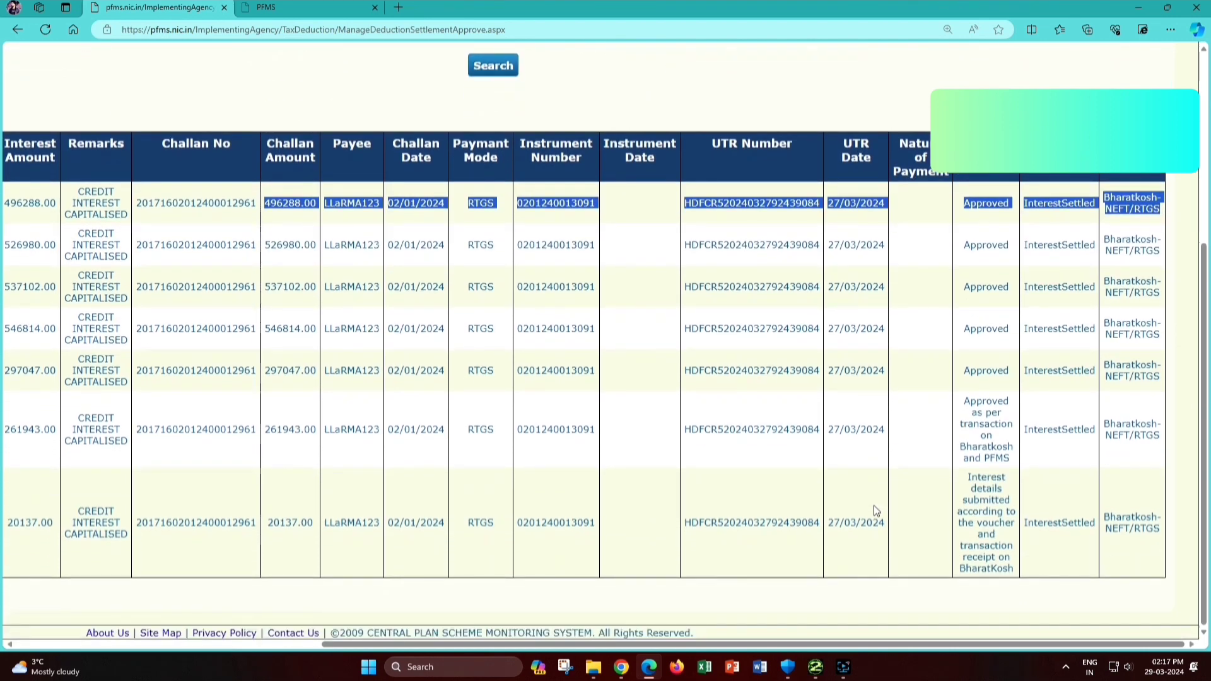
click(874, 509)
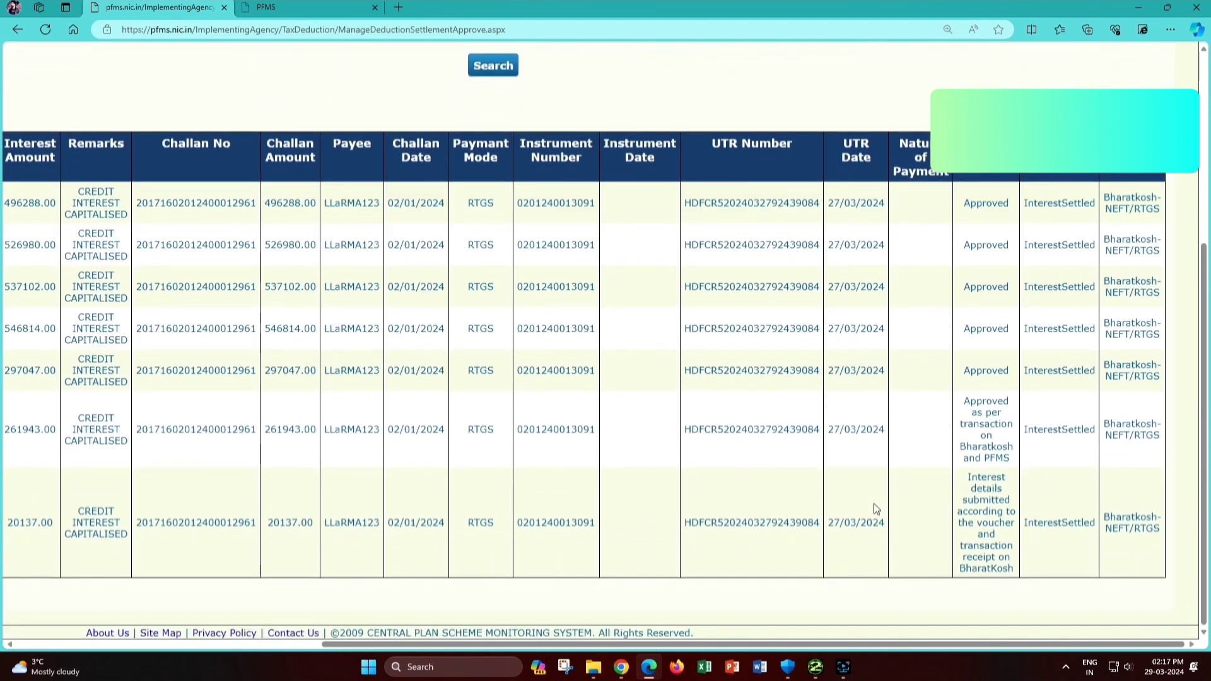
scroll(875, 506, left, 5)
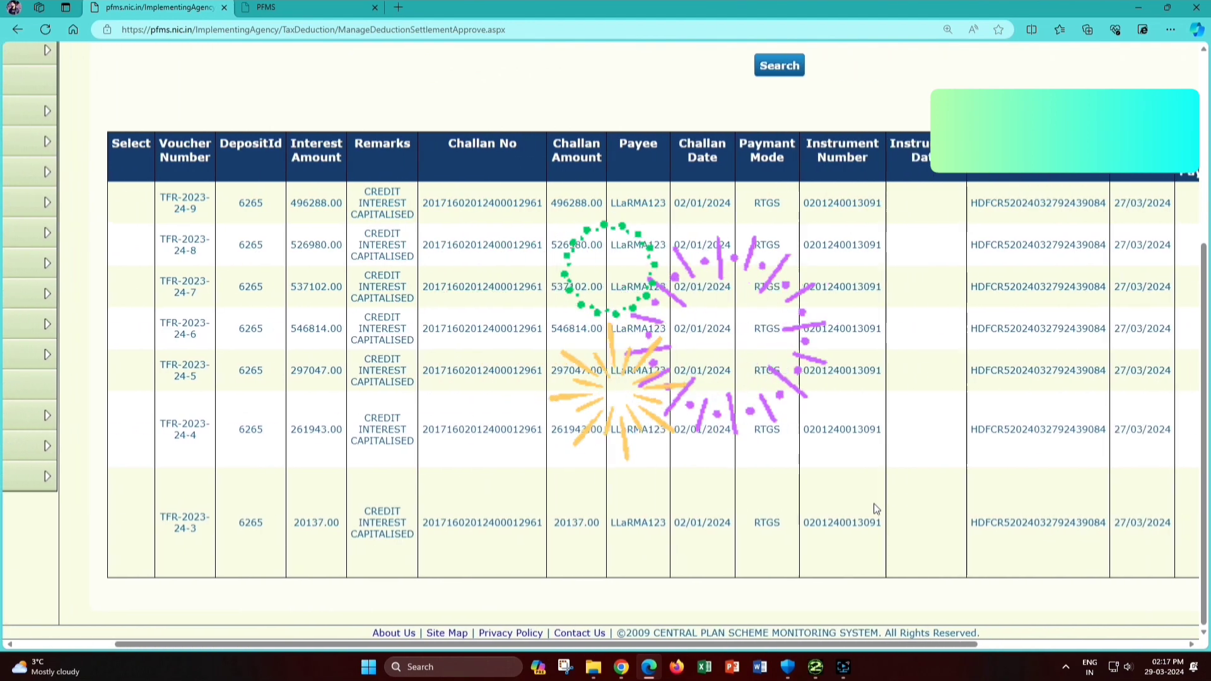
scroll(874, 508, right, 5)
scroll(875, 508, up, 3)
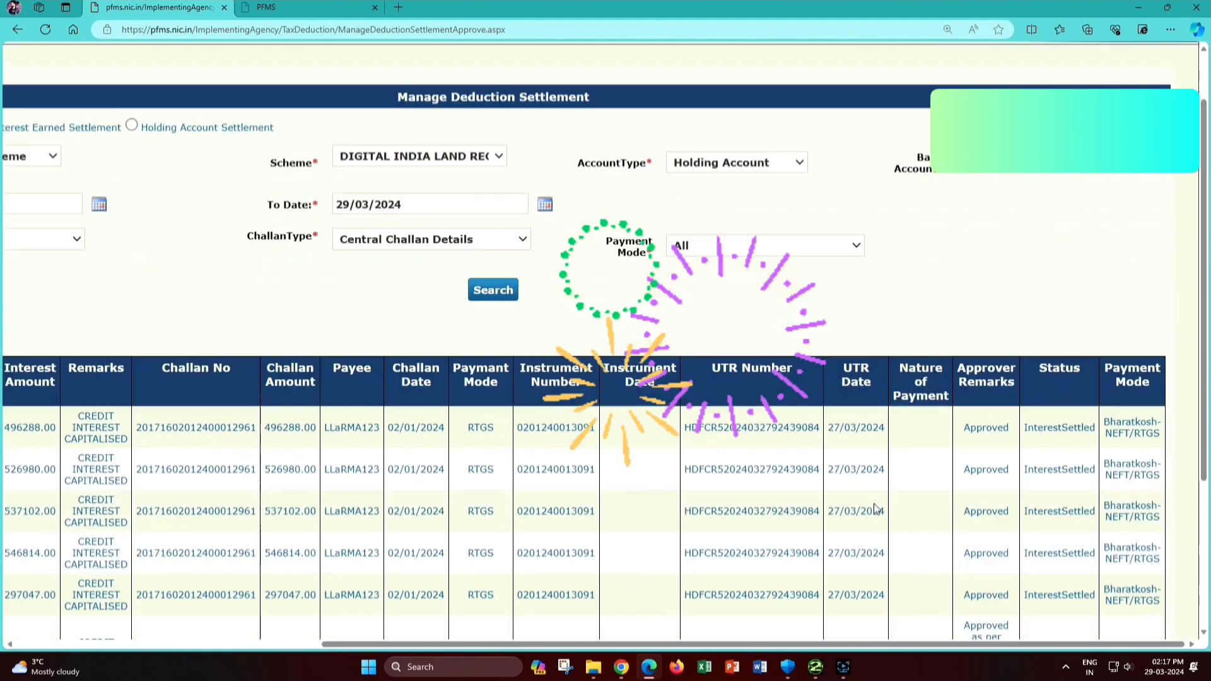
scroll(875, 508, left, 5)
scroll(874, 509, right, 3)
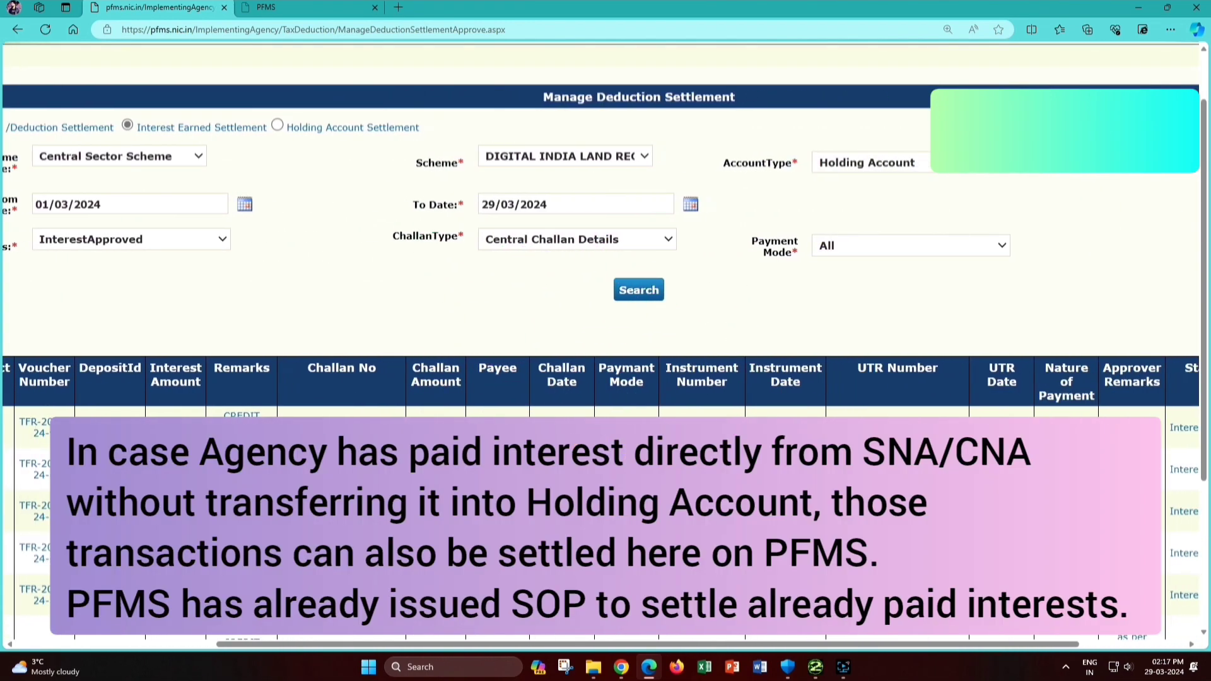
Step: Change the account type to Central Nodal Account for interest paid directly from the SNA/CNA
scroll(606, 347, right, 3)
click(753, 163)
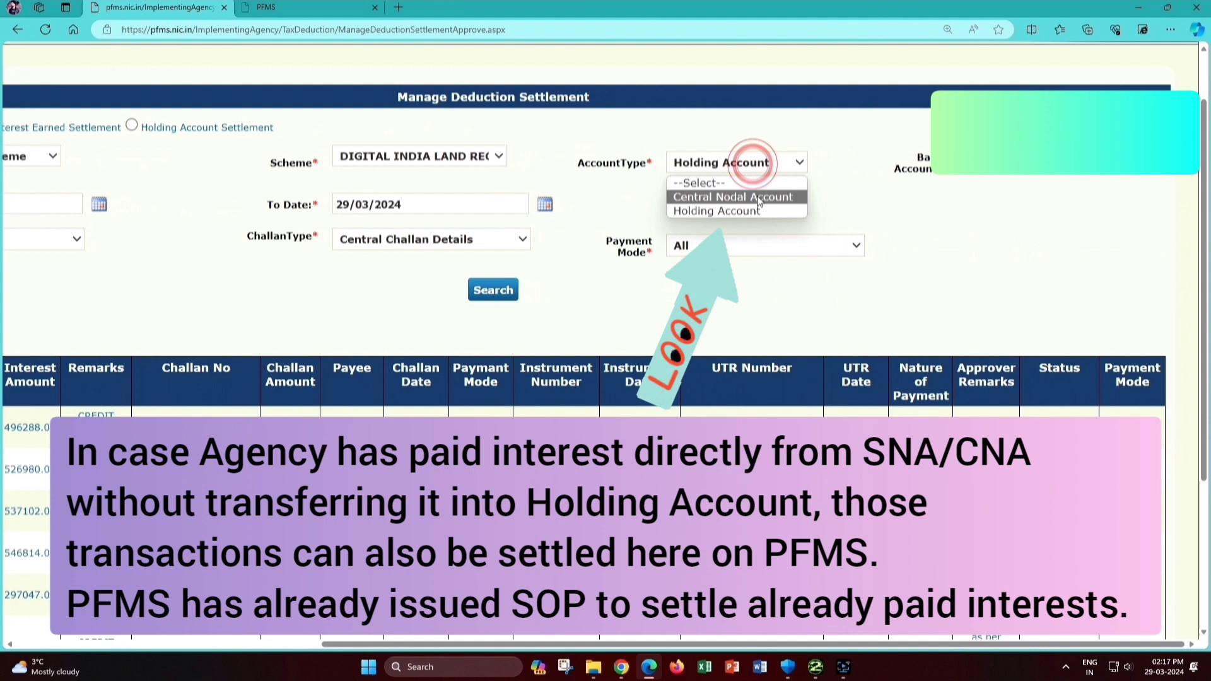
click(758, 197)
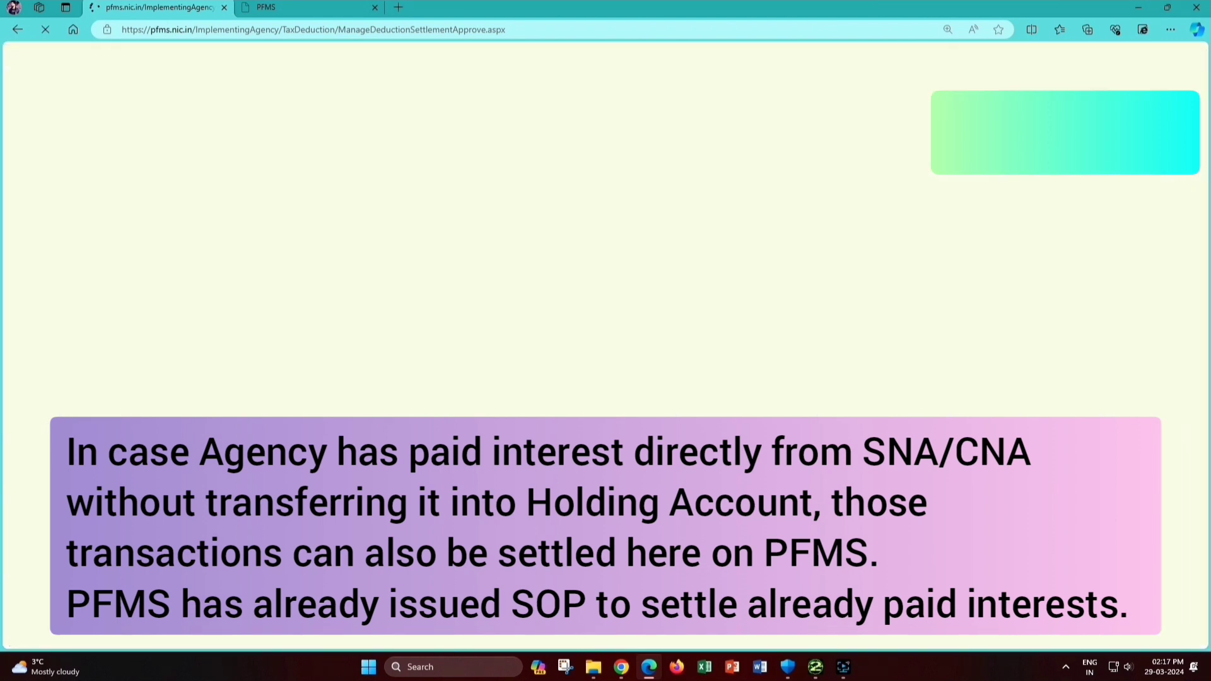
Step: Try listing the bank accounts not in use after marking the scheme as SNA/CNA, and turn that option back off
scroll(606, 359, right, 10)
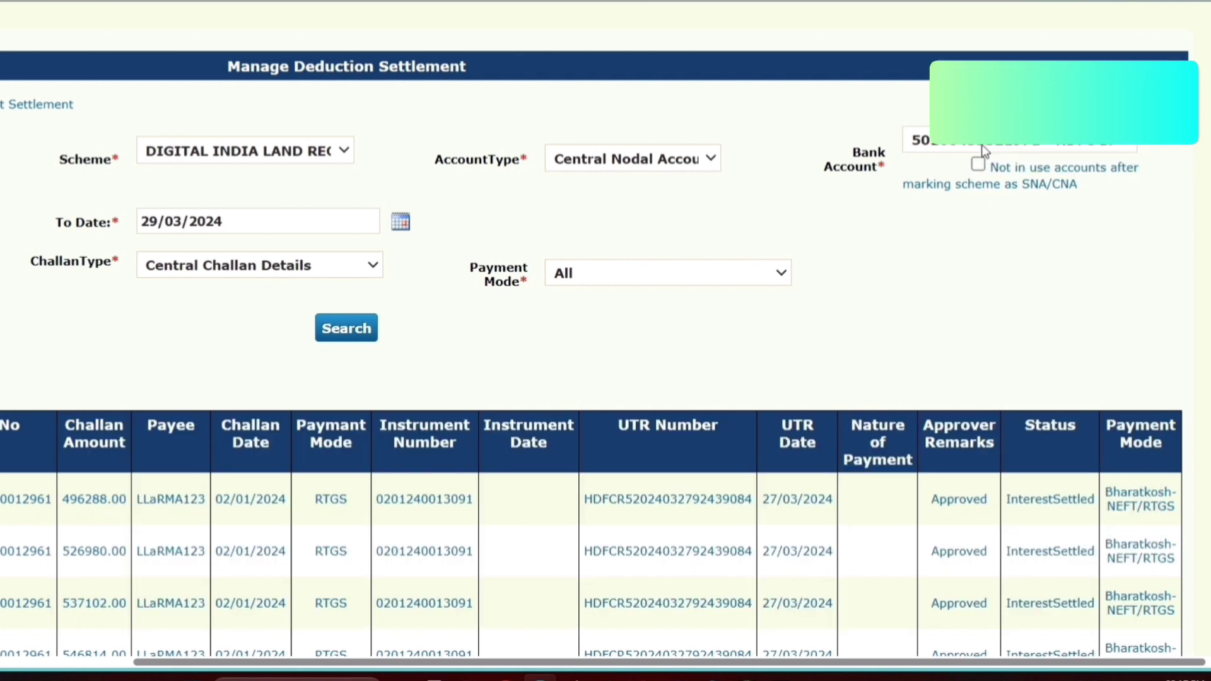
click(978, 165)
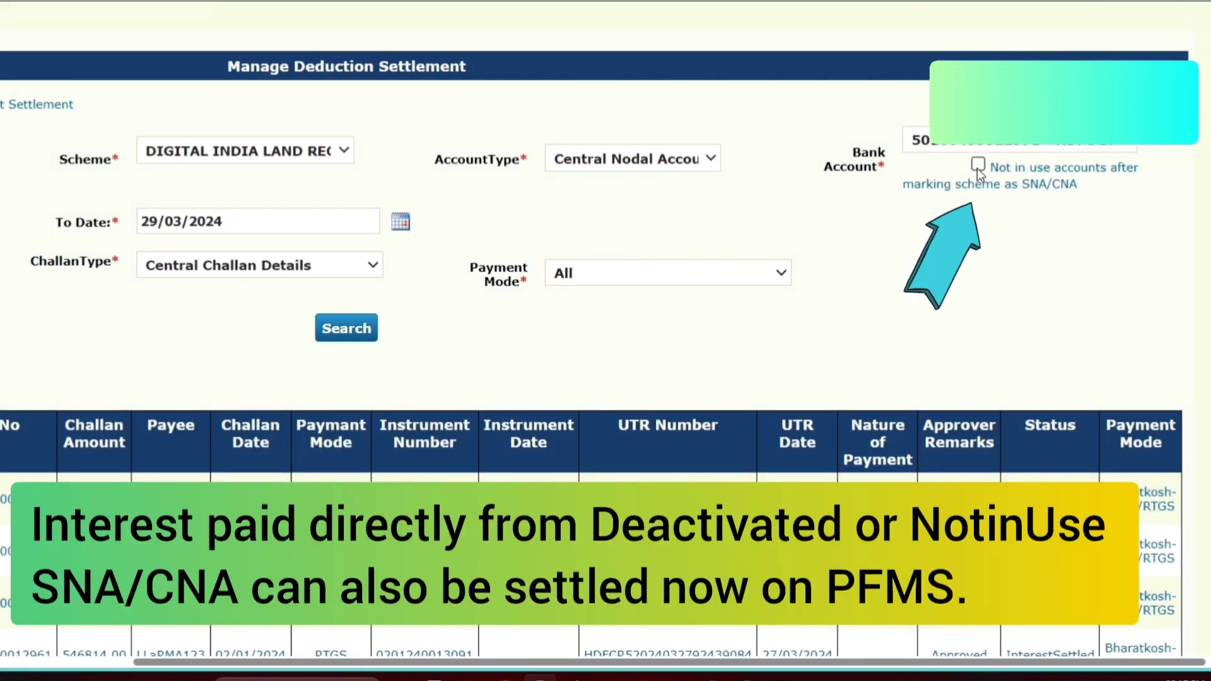
click(978, 164)
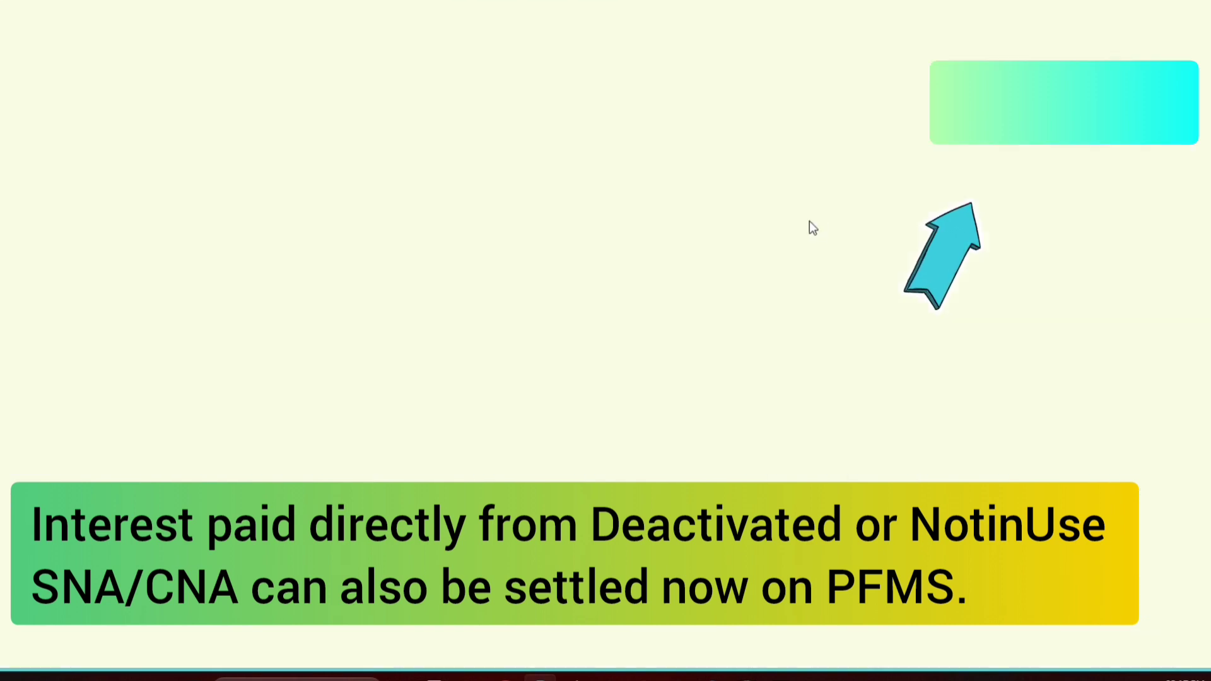
scroll(775, 247, right, 7)
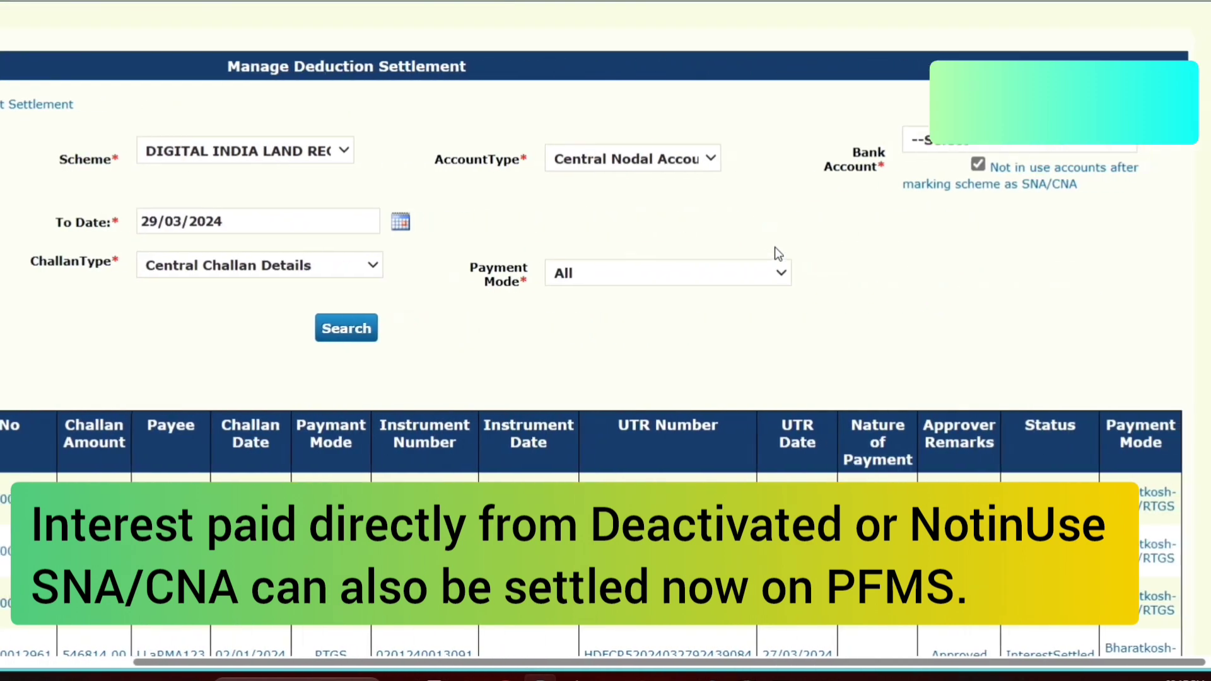
scroll(988, 186, right, 2)
click(1021, 145)
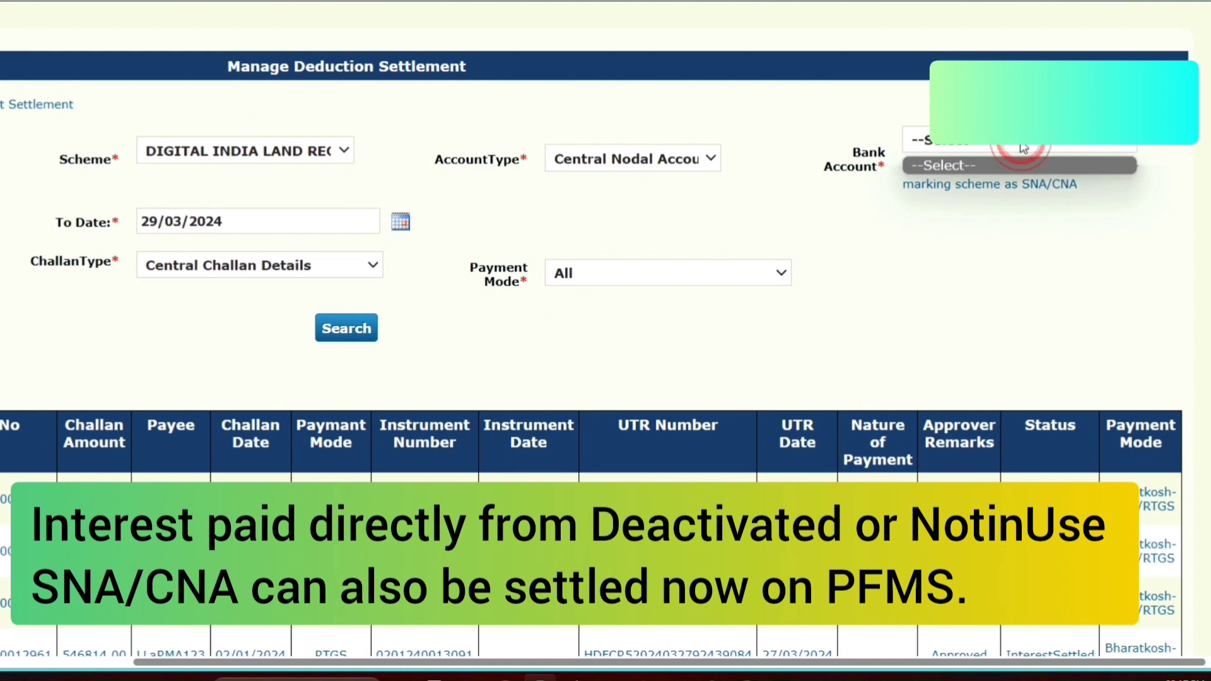
click(972, 236)
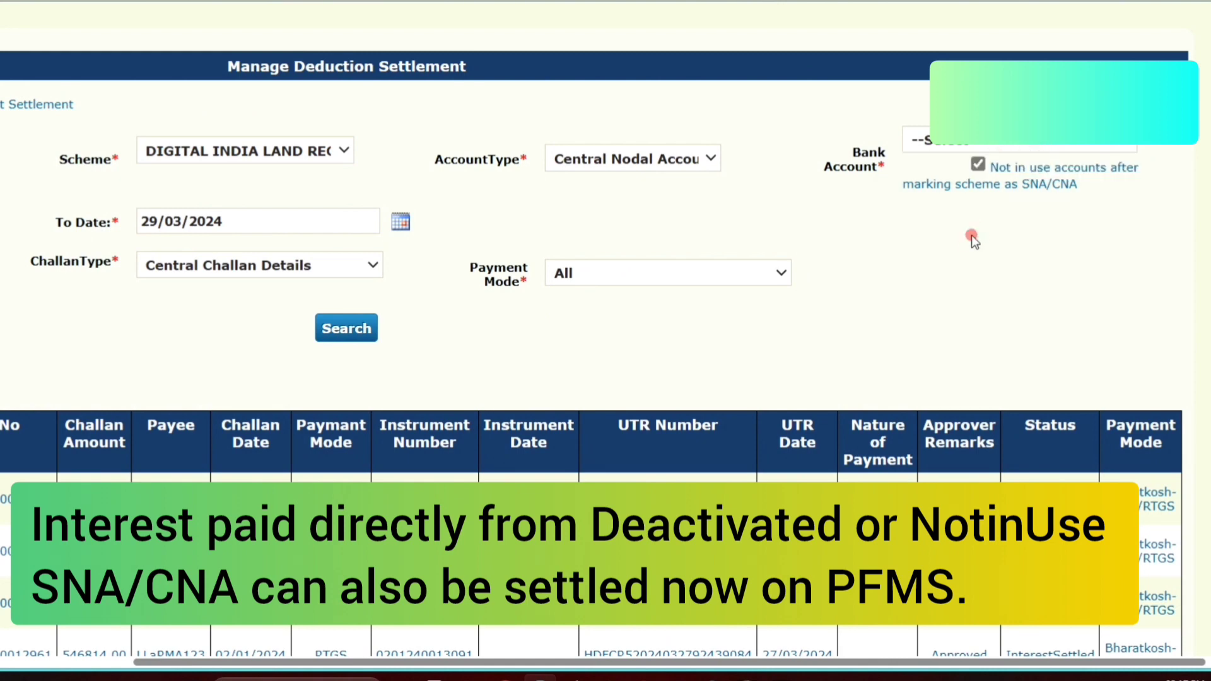
click(977, 164)
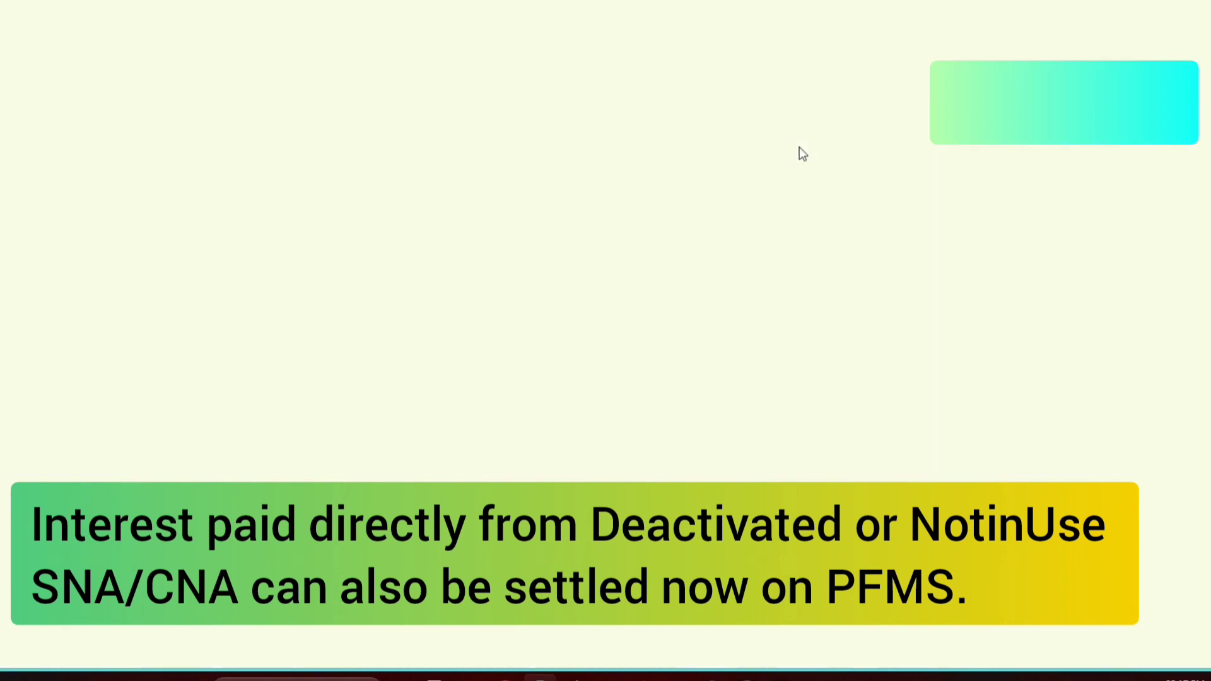
scroll(852, 206, right, 3)
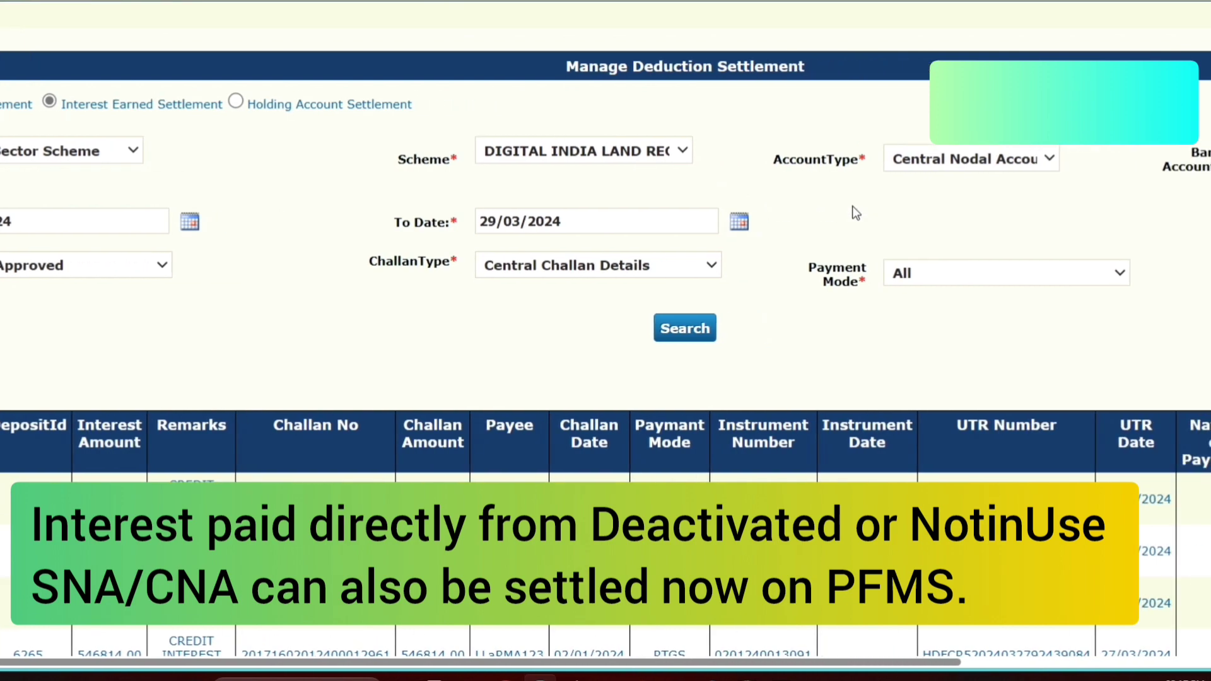
scroll(370, 260, down, 2)
scroll(370, 260, down, 3)
scroll(370, 261, right, 5)
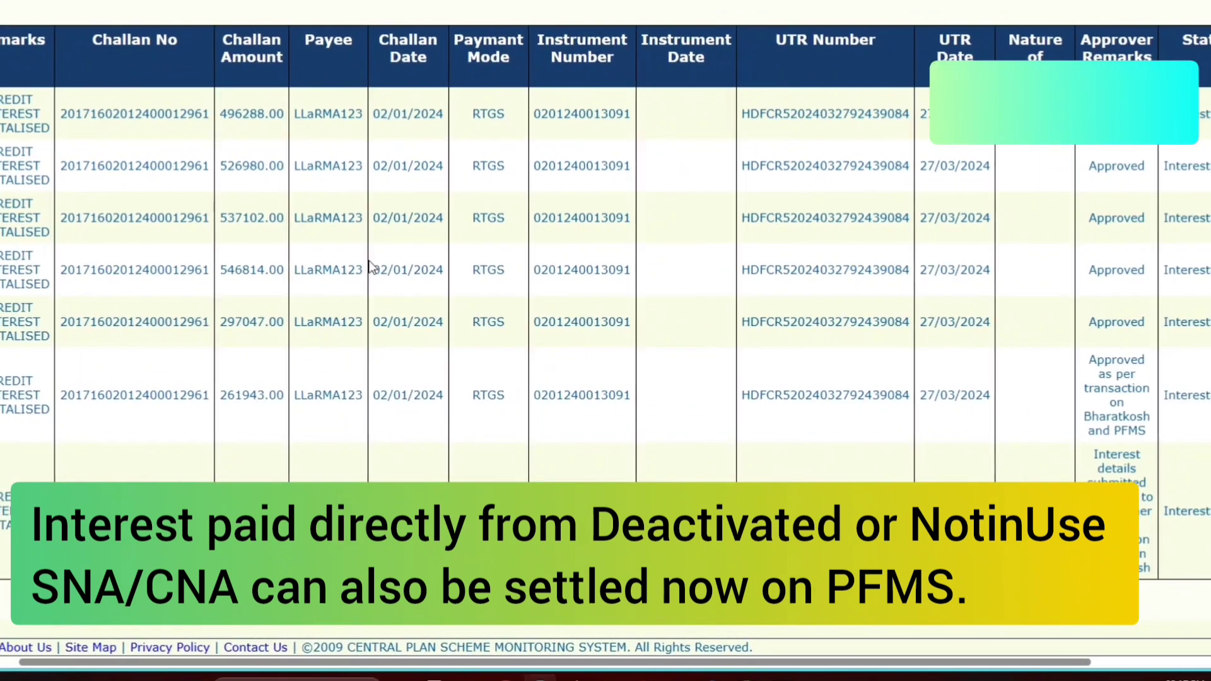
scroll(372, 265, up, 2)
scroll(372, 265, up, 5)
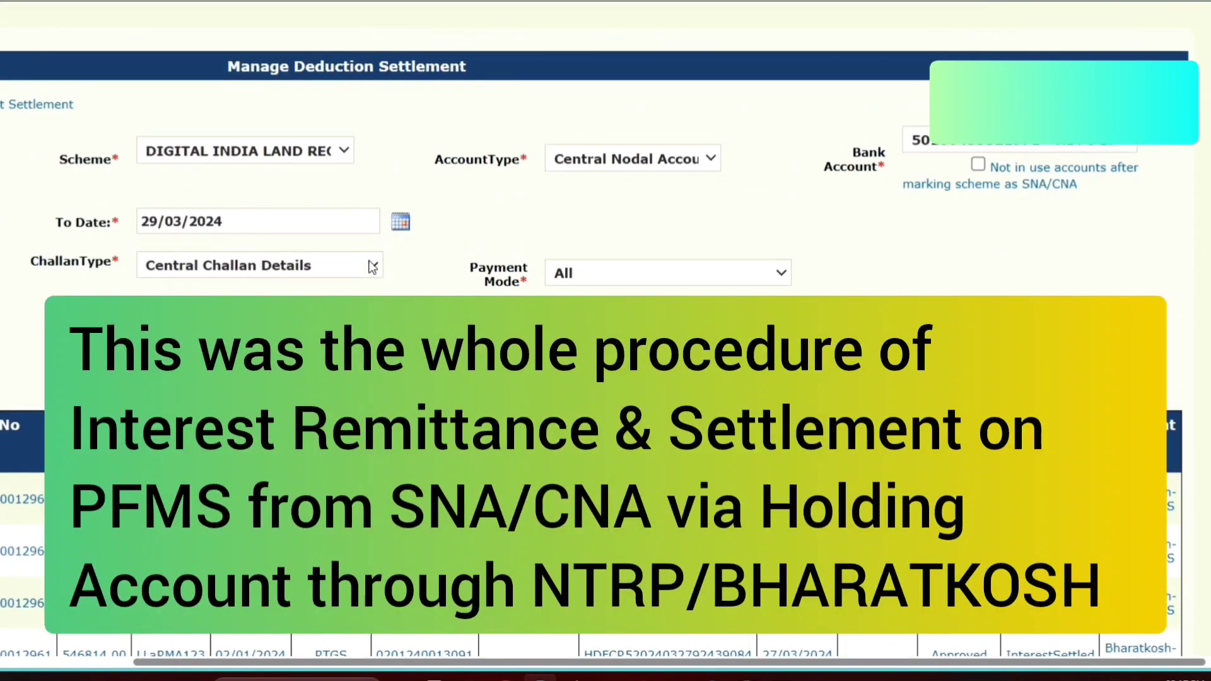
scroll(372, 265, left, 8)
scroll(372, 268, right, 3)
scroll(372, 267, down, 2)
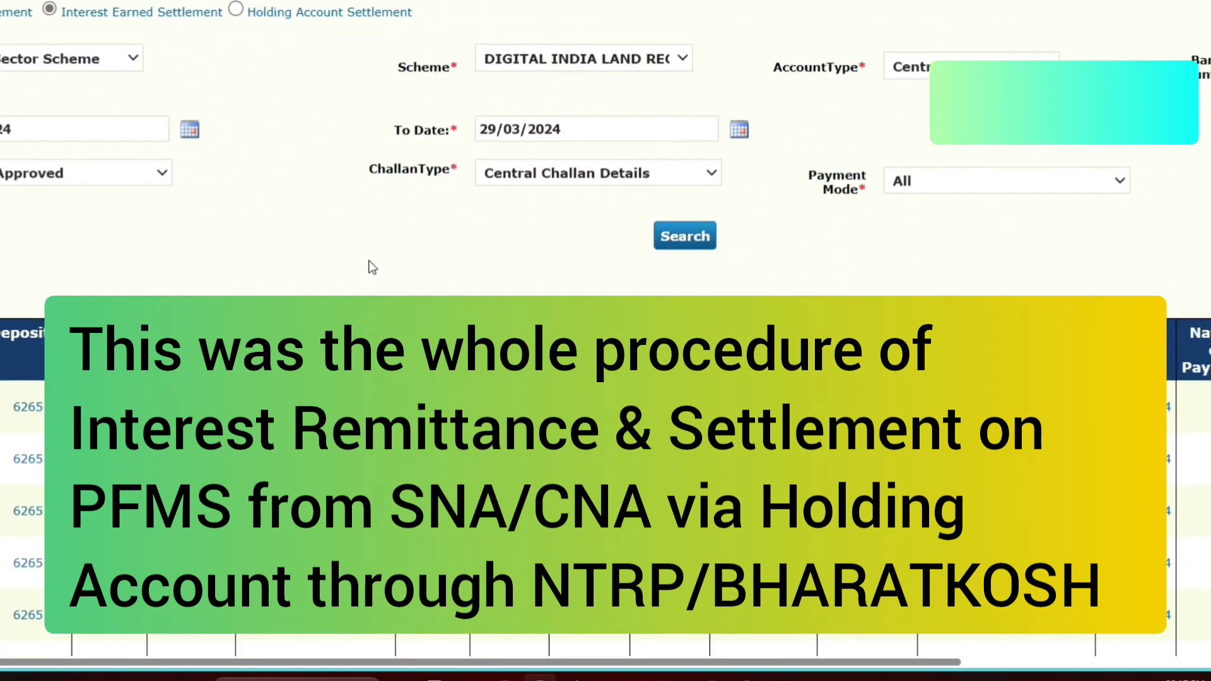
scroll(373, 267, left, 4)
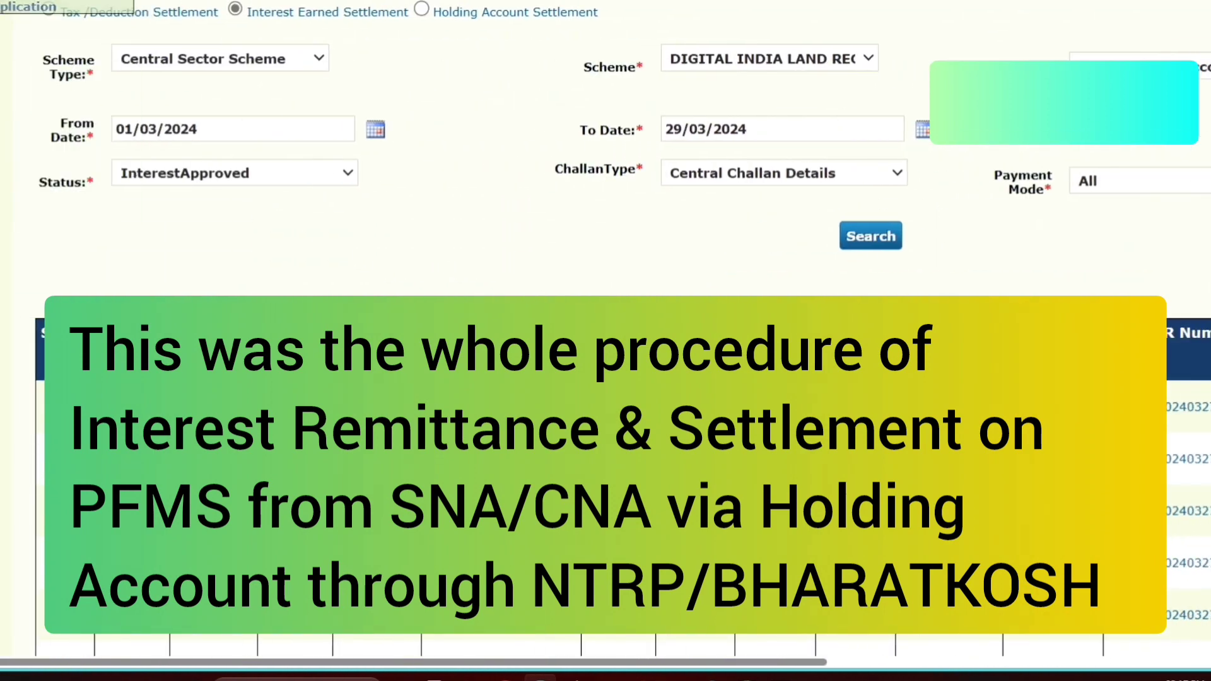